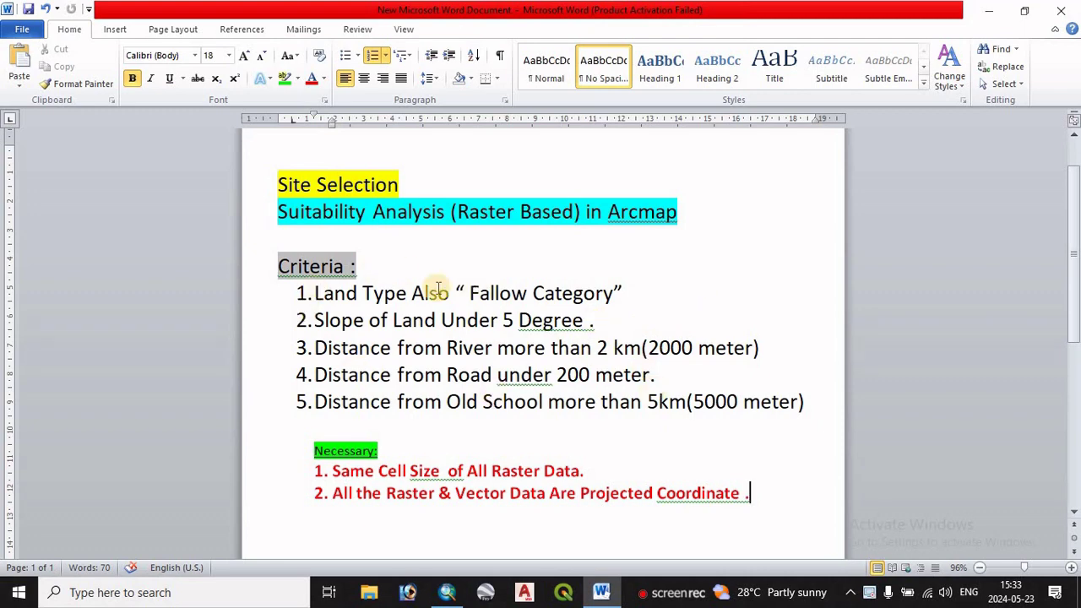
Switch to ArcMap and toggle the Study_area, OLD_School, River and Road layers to examine each on the map.
{"action": "left_click", "coordinate": [447, 596]}
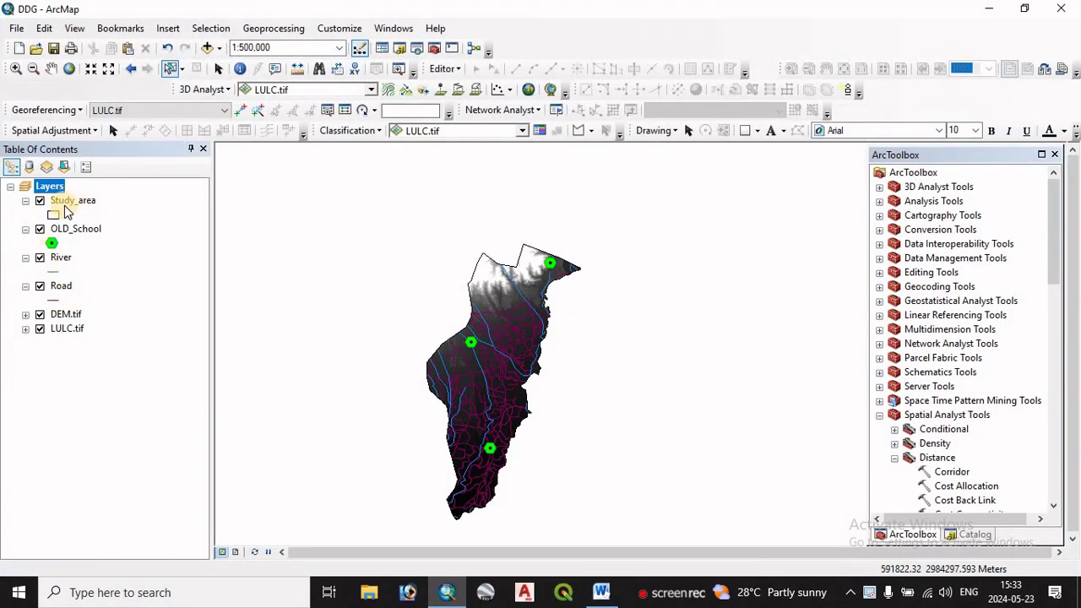
{"action": "left_click", "coordinate": [40, 201]}
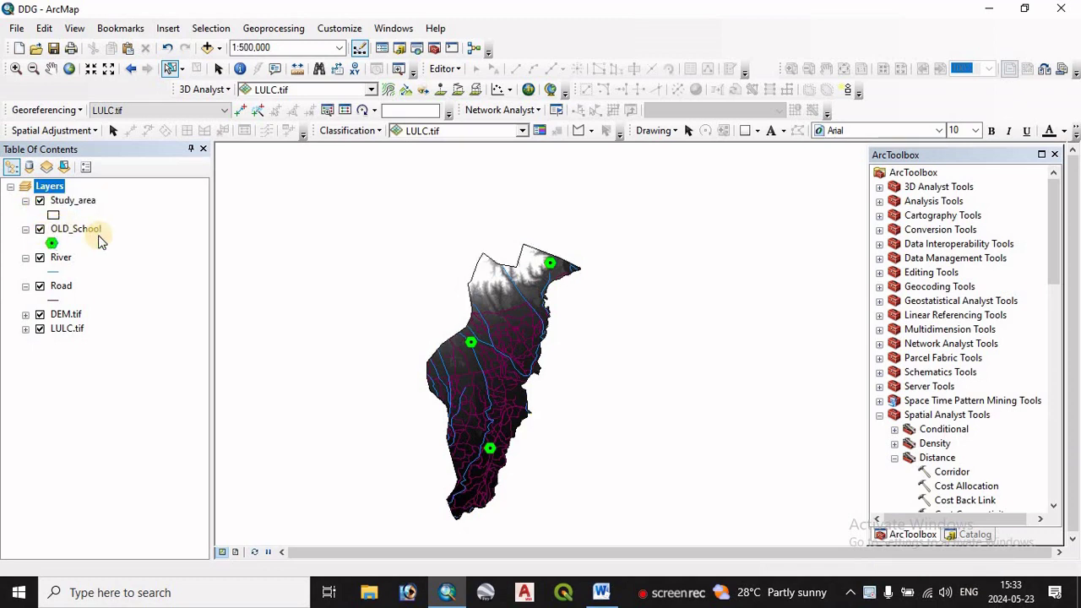
{"action": "left_click", "coordinate": [39, 229]}
{"action": "left_click", "coordinate": [40, 228]}
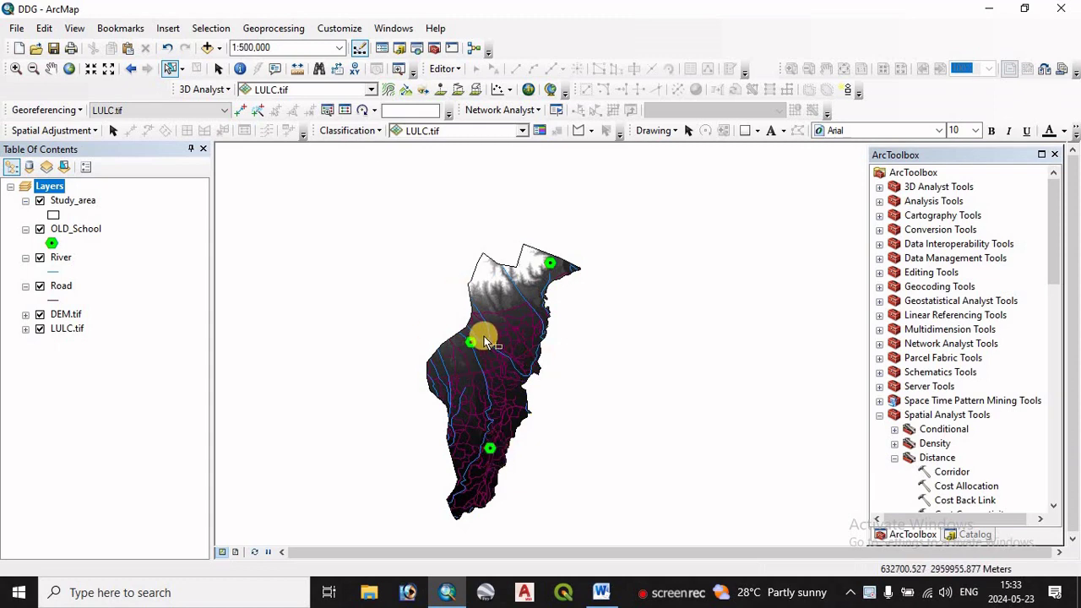
{"action": "left_click", "coordinate": [40, 230]}
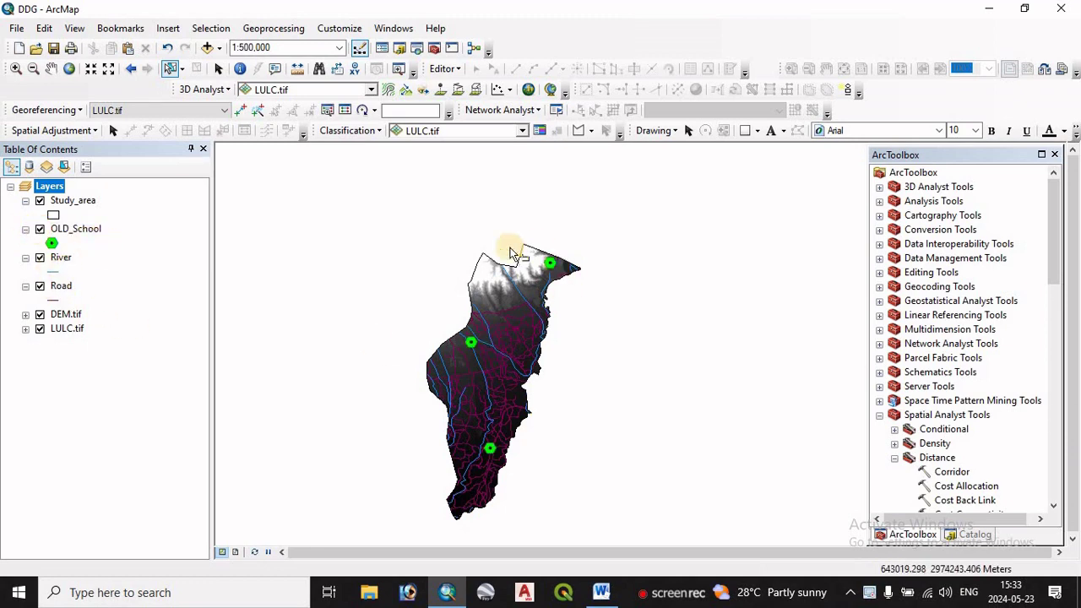
{"action": "left_click", "coordinate": [40, 257]}
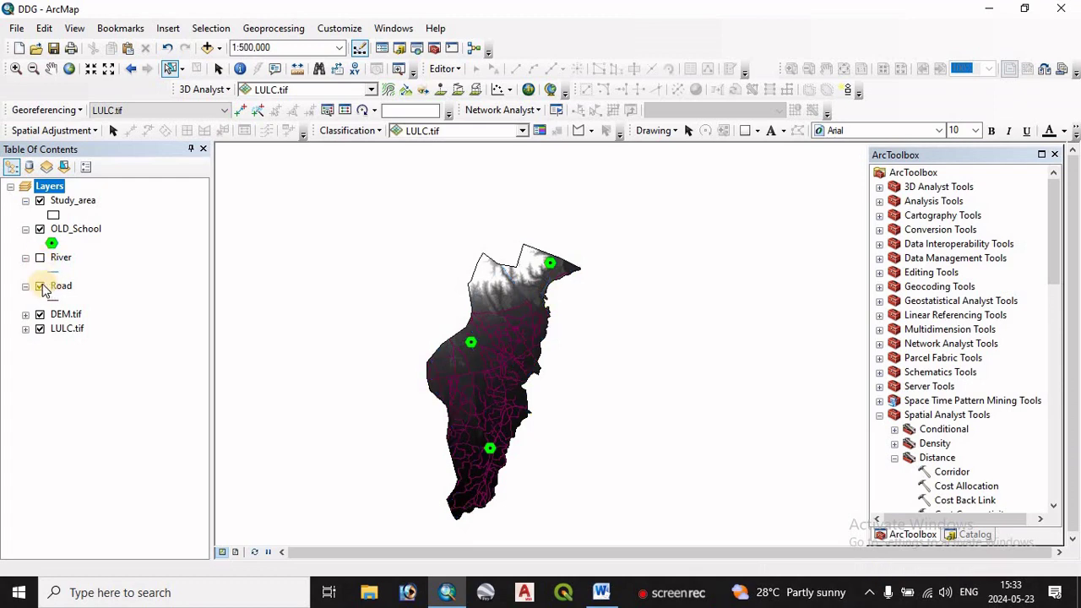
{"action": "left_click", "coordinate": [39, 285]}
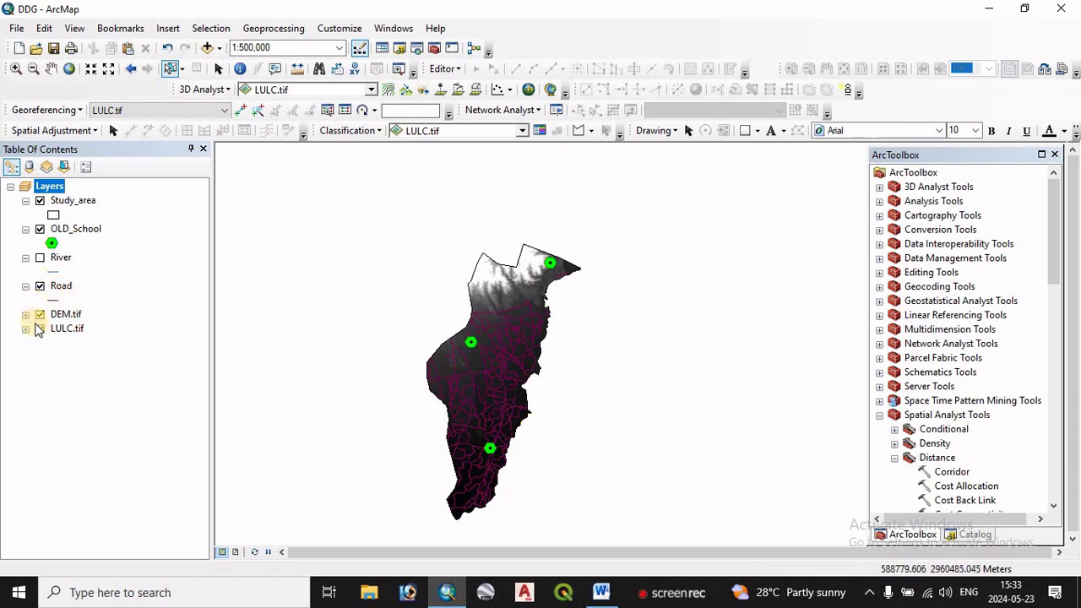
Expand the DEM.tif and LULC.tif legends and review the site selection criteria in the Word document.
{"action": "left_click", "coordinate": [26, 315]}
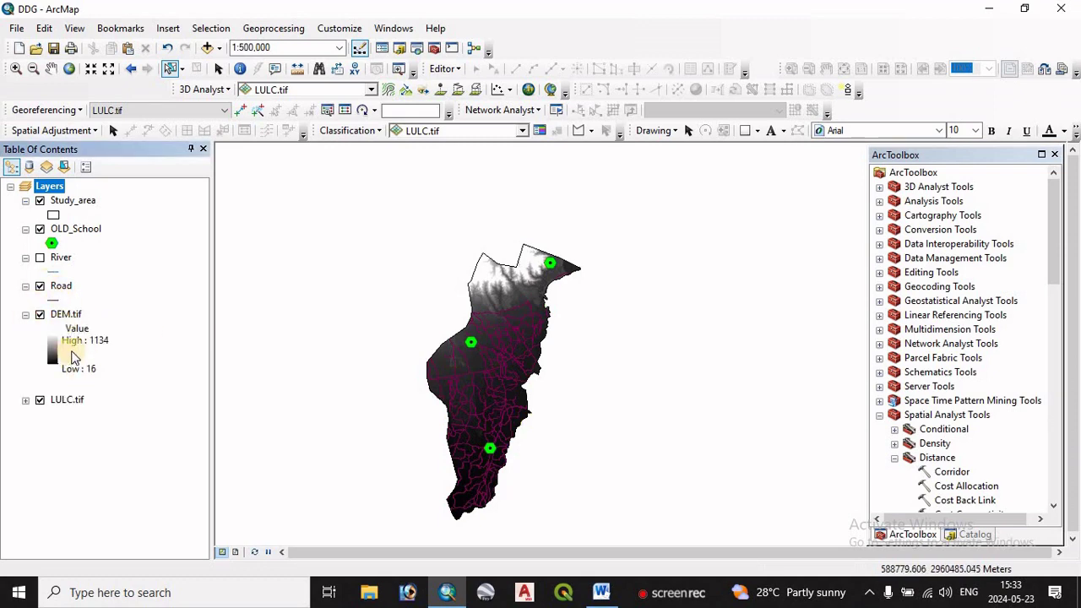
{"action": "left_click", "coordinate": [26, 400]}
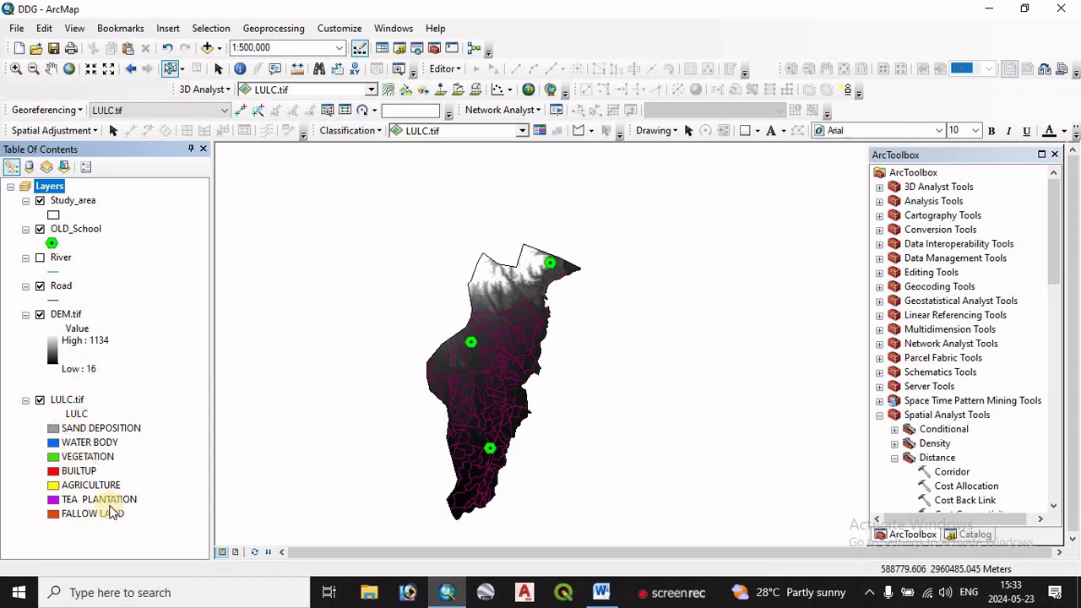
{"action": "left_click", "coordinate": [599, 595]}
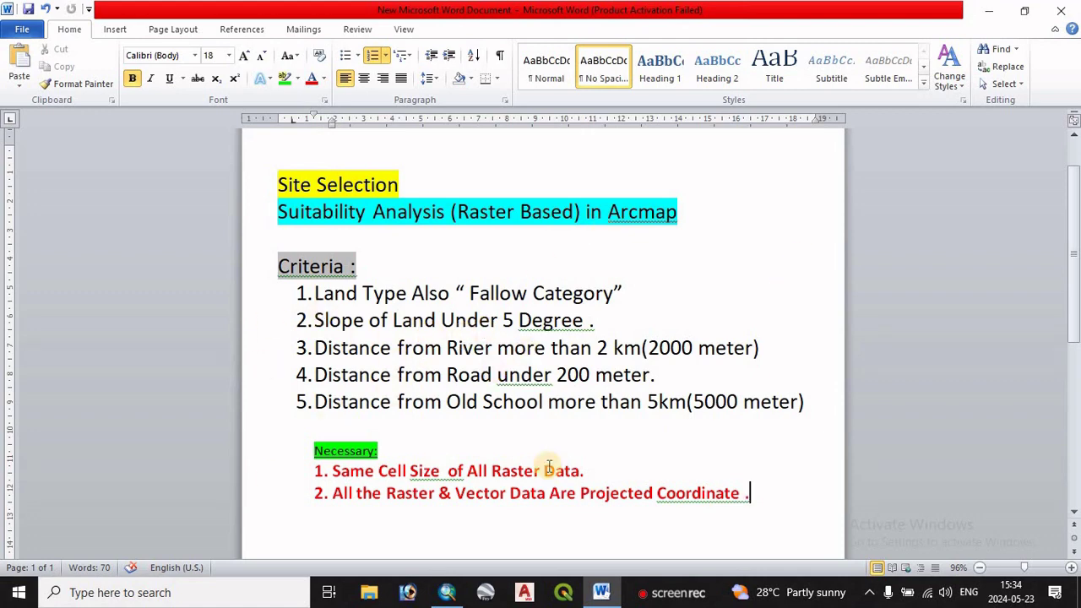
Return to ArcMap and open the Spatial Analyst Reclassify tool with LULC.tif as the input raster.
{"action": "left_click", "coordinate": [445, 596]}
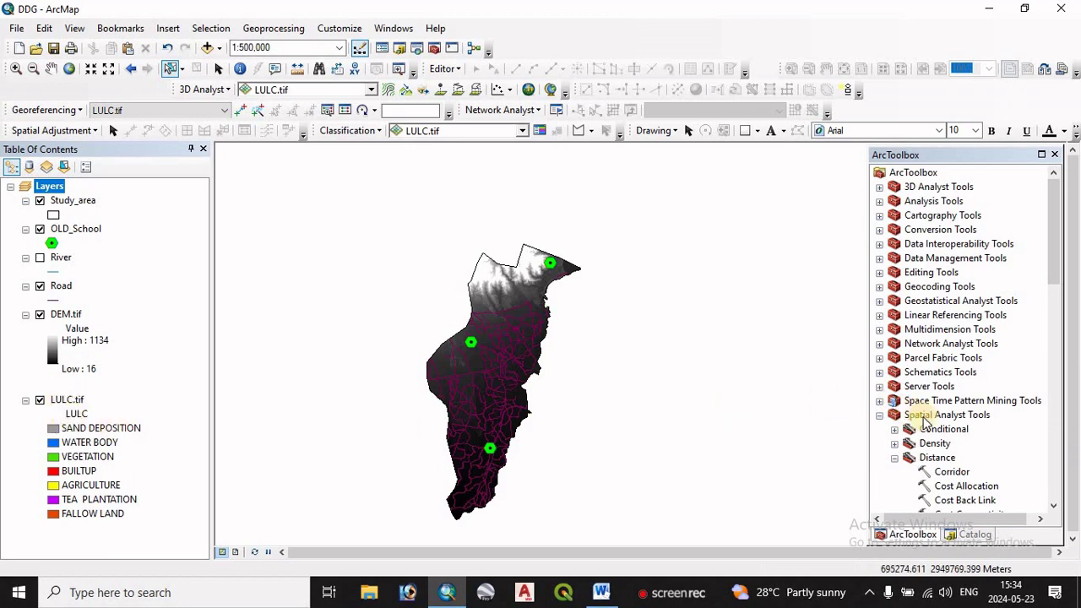
{"action": "scroll", "coordinate": [993, 396], "scroll_direction": "down", "scroll_amount": 5}
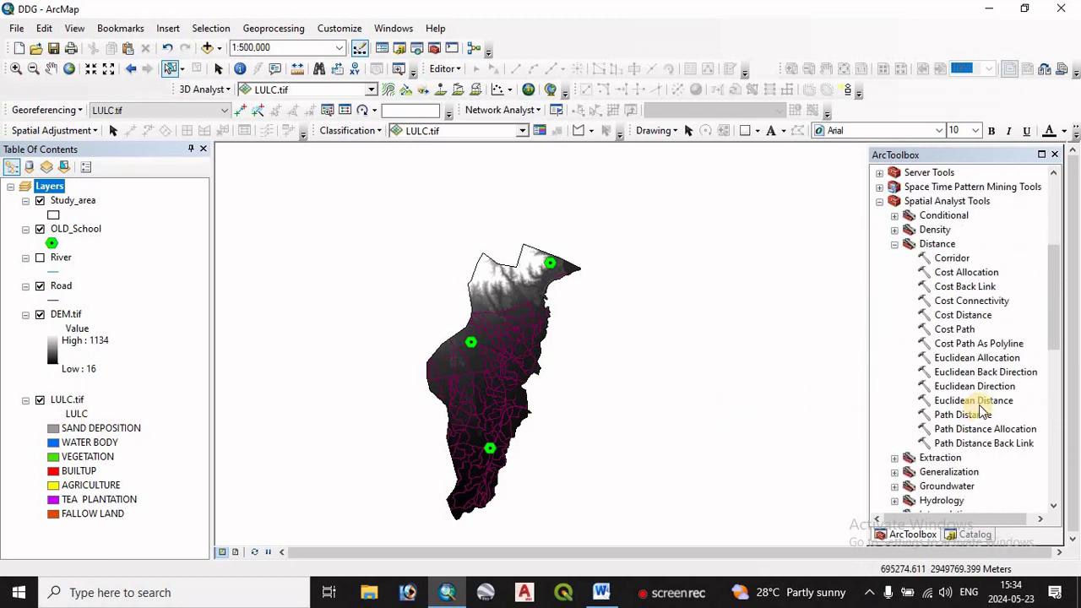
{"action": "scroll", "coordinate": [984, 406], "scroll_direction": "down", "scroll_amount": 10}
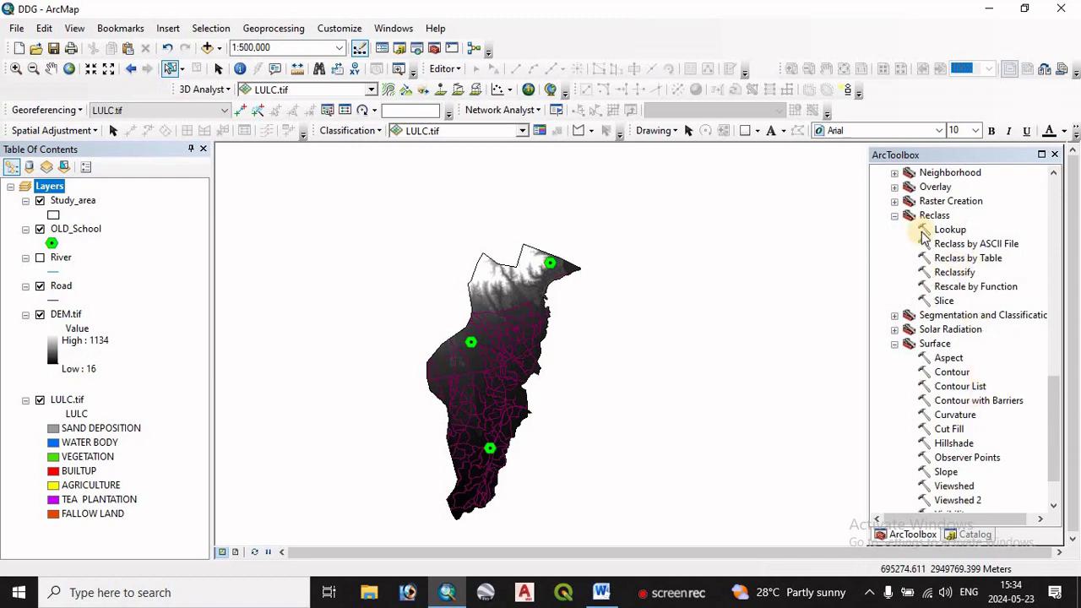
{"action": "scroll", "coordinate": [939, 246], "scroll_direction": "up", "scroll_amount": 2}
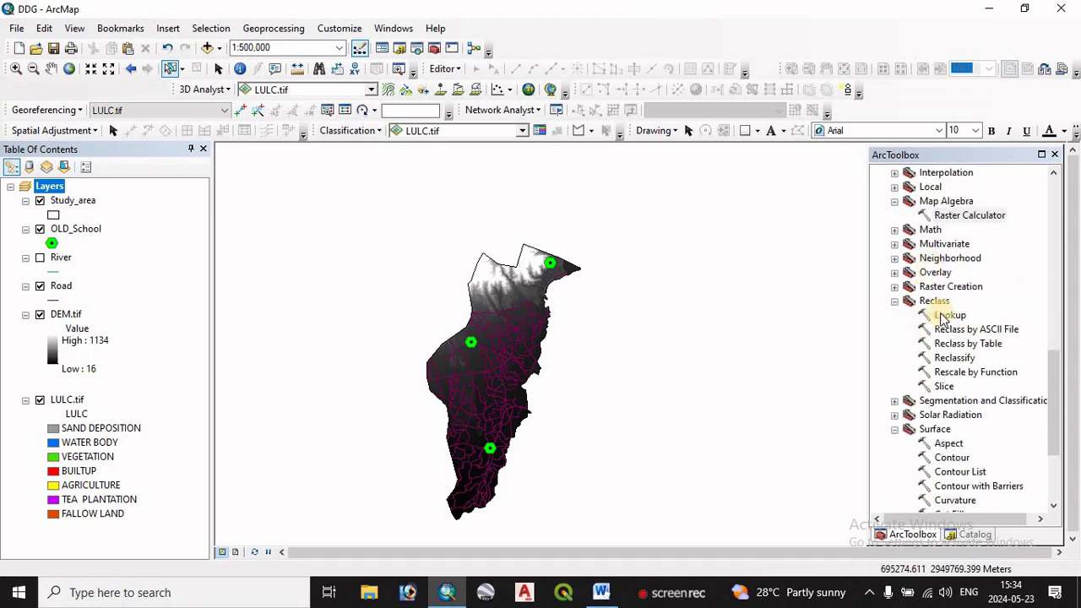
{"action": "scroll", "coordinate": [944, 317], "scroll_direction": "down", "scroll_amount": 2}
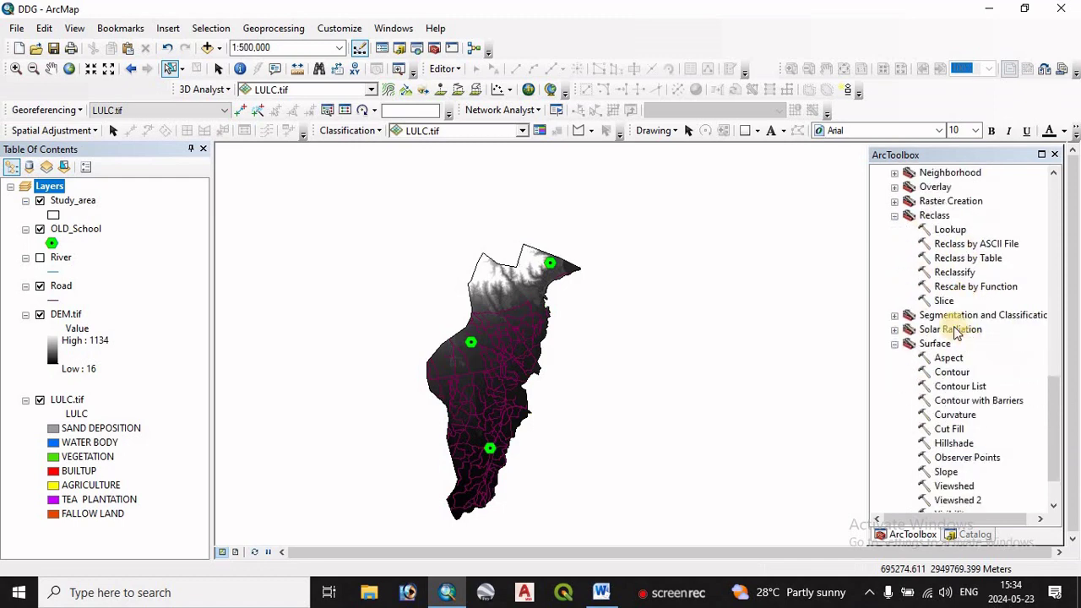
{"action": "double_click", "coordinate": [954, 272]}
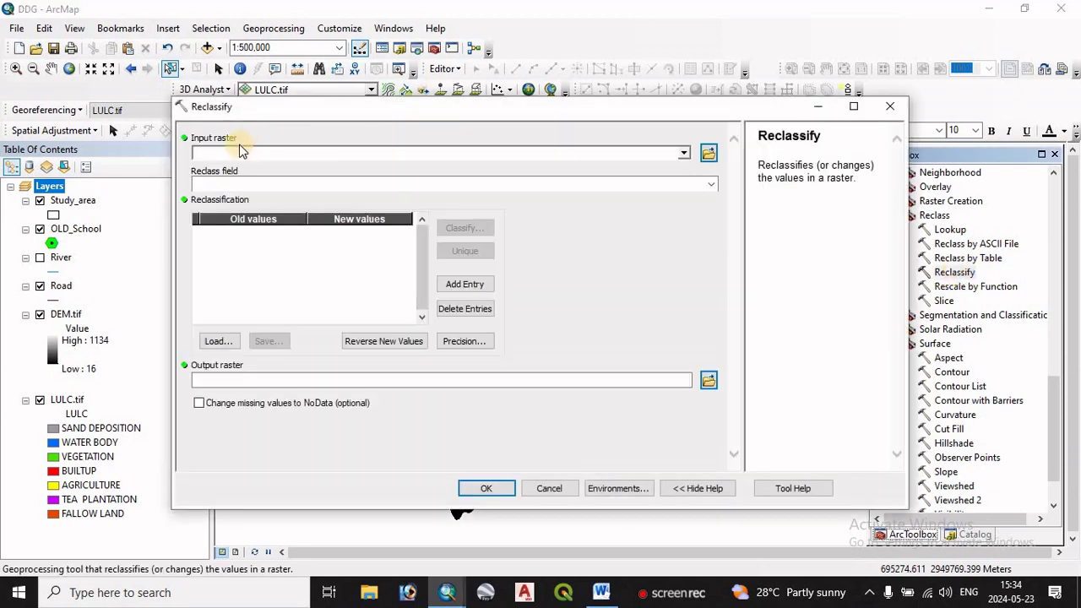
{"action": "left_click", "coordinate": [683, 154]}
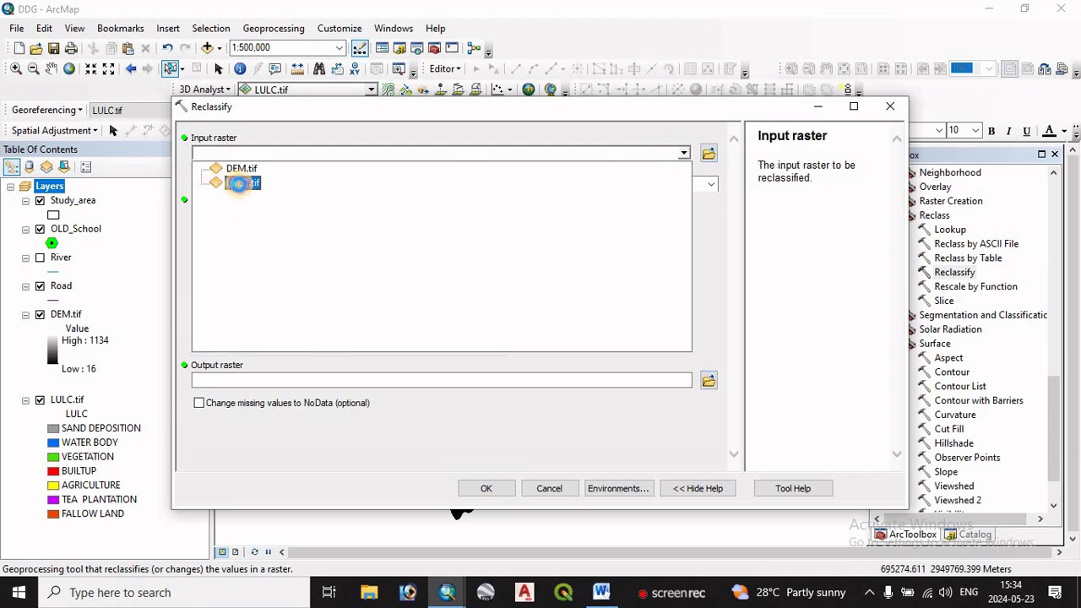
{"action": "left_click", "coordinate": [239, 184]}
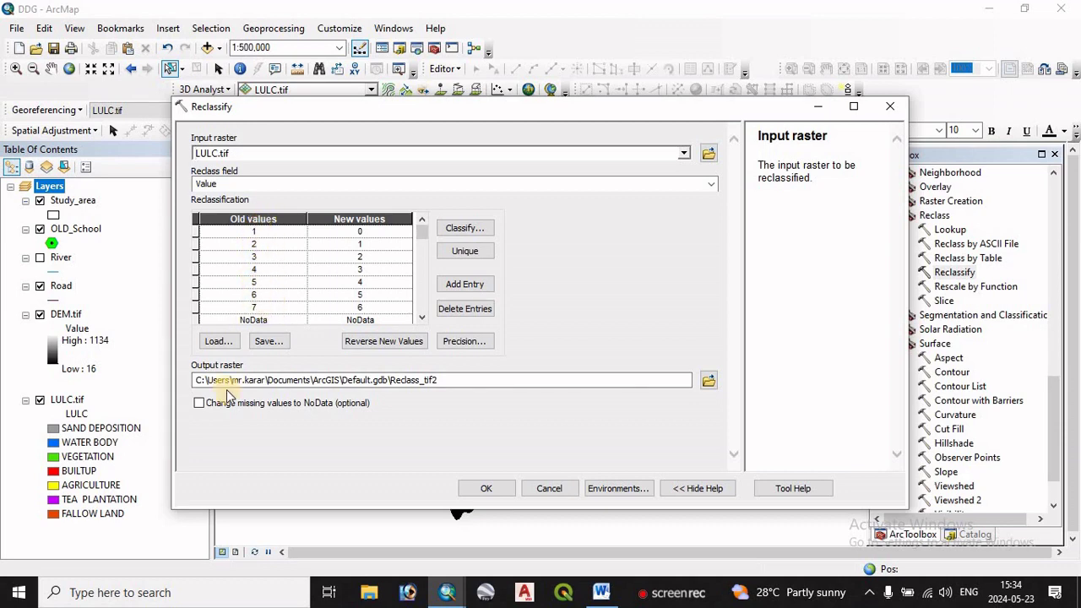
Check the LULC.tif attribute table to match each value with its land cover class, and close the table.
{"action": "right_click", "coordinate": [66, 400]}
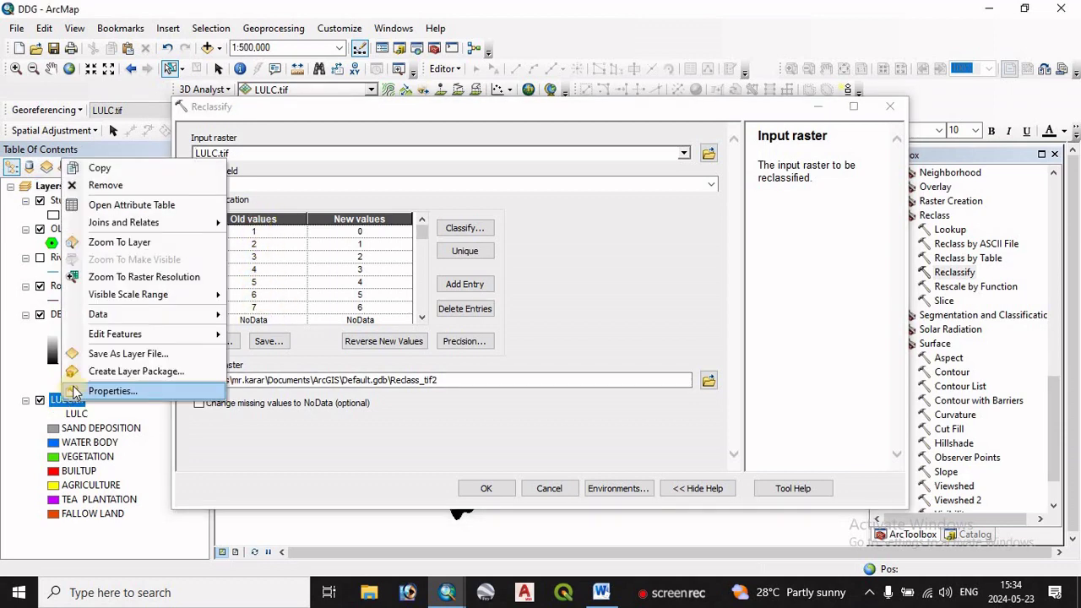
{"action": "left_click", "coordinate": [110, 206]}
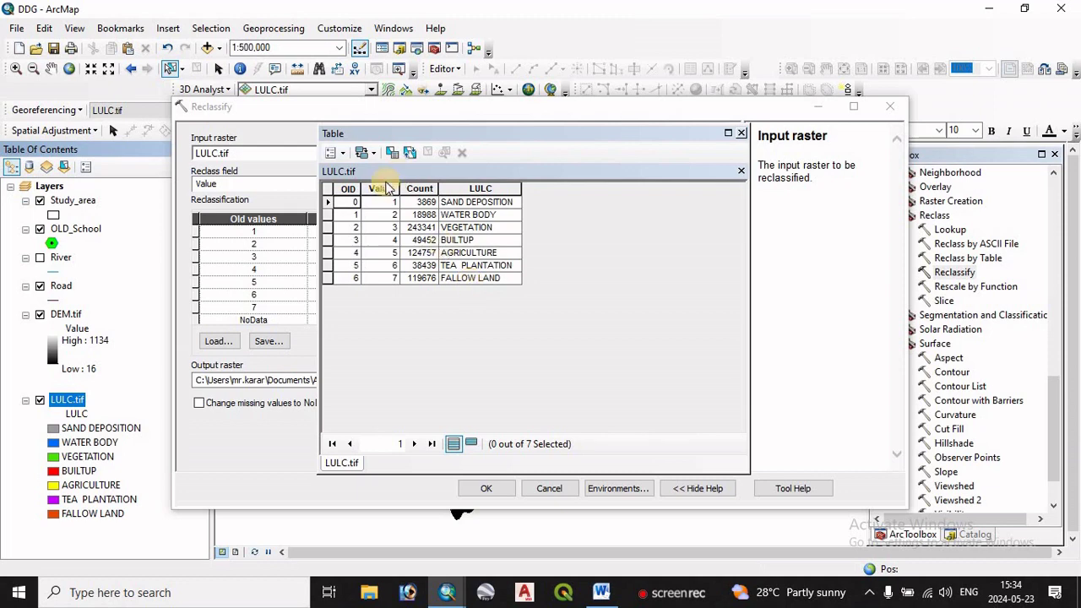
{"action": "left_click", "coordinate": [741, 133]}
Set the new values for old classes 1 through 7 to 1, 2, 3, 4, 5, 6 and 7 respectively.
{"action": "left_click", "coordinate": [365, 233]}
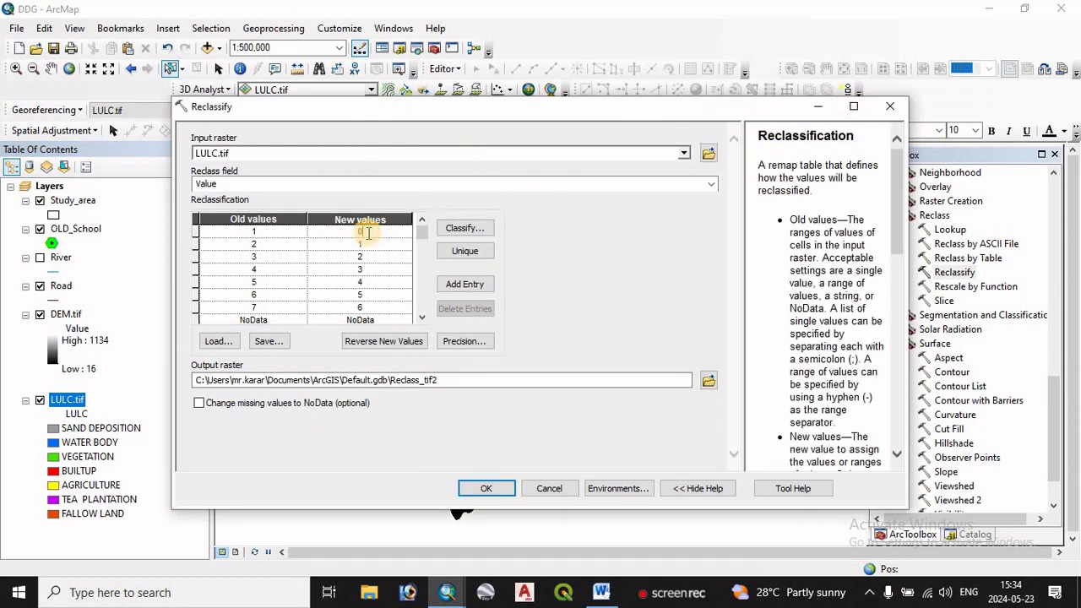
{"action": "type", "text": "1"}
{"action": "key", "text": "Down"}
{"action": "type", "text": "2"}
{"action": "key", "text": "Down"}
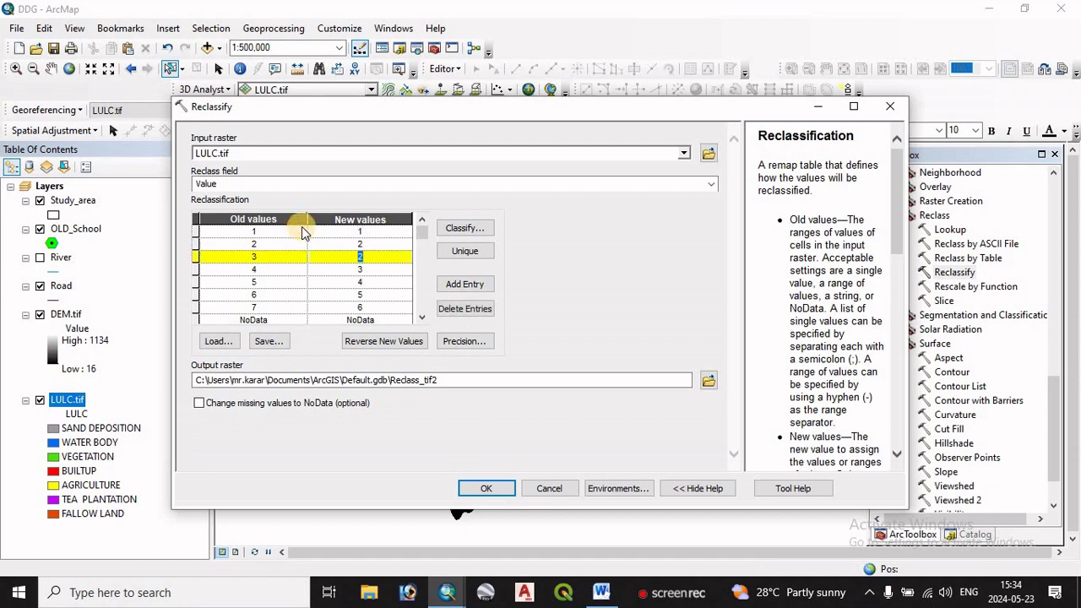
{"action": "type", "text": "3"}
{"action": "key", "text": "Down"}
{"action": "type", "text": "4"}
{"action": "key", "text": "Down"}
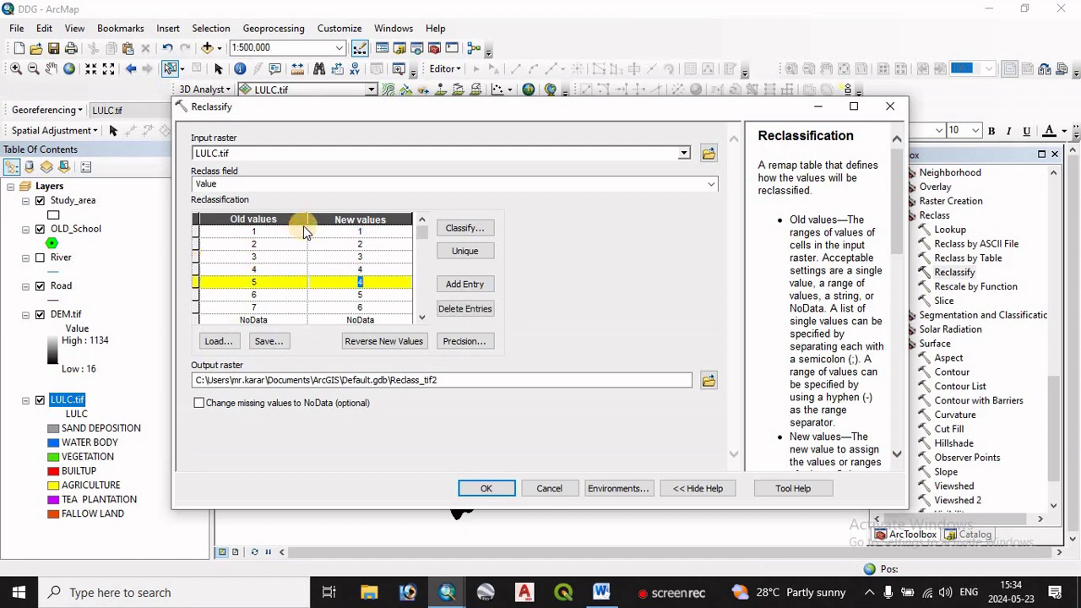
{"action": "type", "text": "5"}
{"action": "key", "text": "Down"}
{"action": "type", "text": "6"}
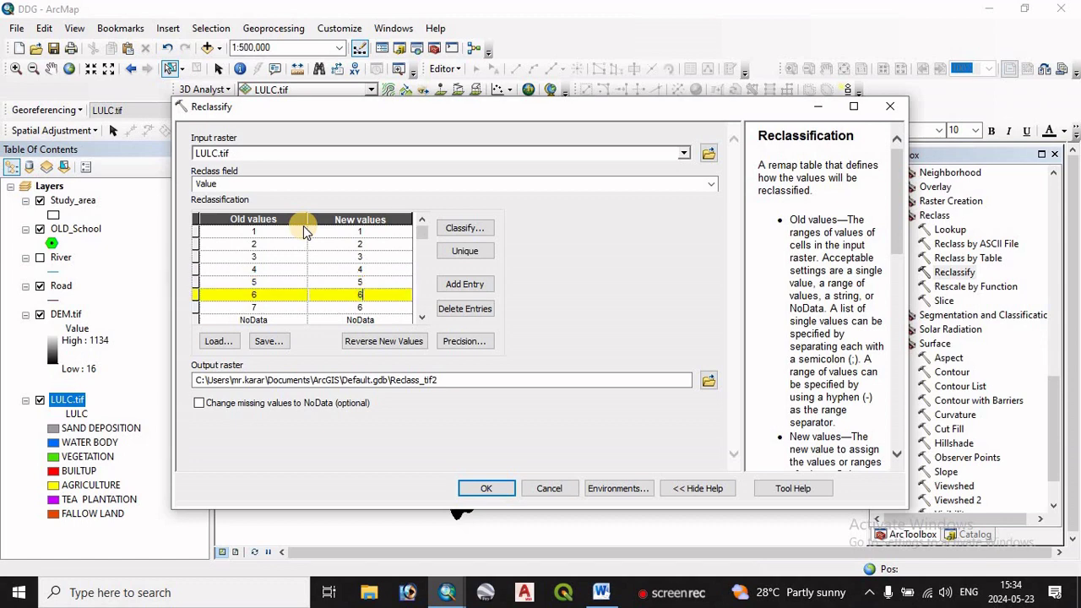
{"action": "key", "text": "Down"}
{"action": "type", "text": "7"}
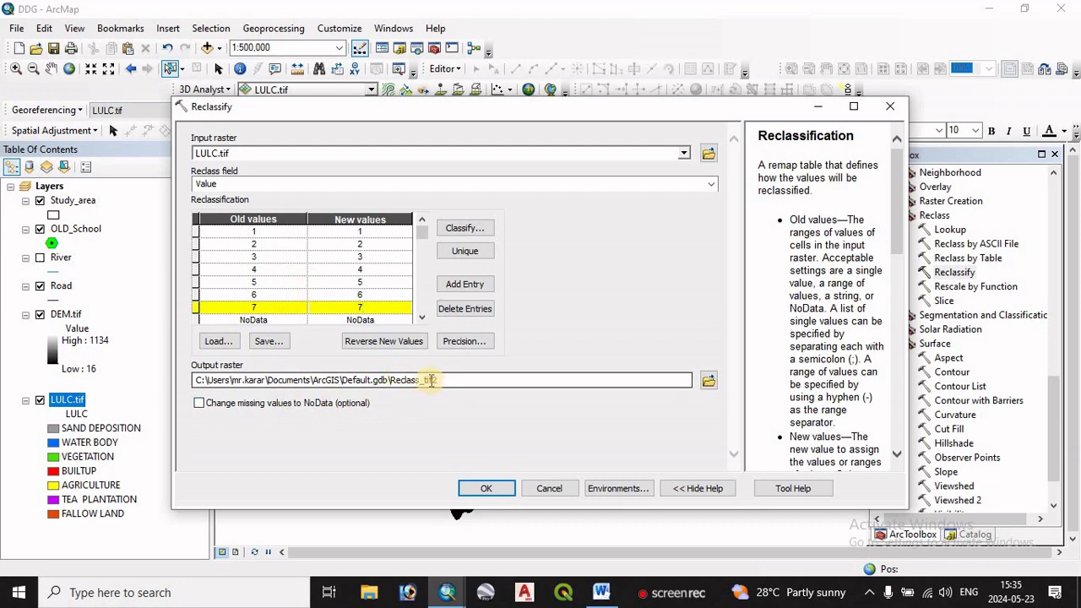
Name the output raster Reclass_LULC and run the reclassification.
{"action": "left_click_drag", "start_coordinate": [424, 379], "coordinate": [460, 376]}
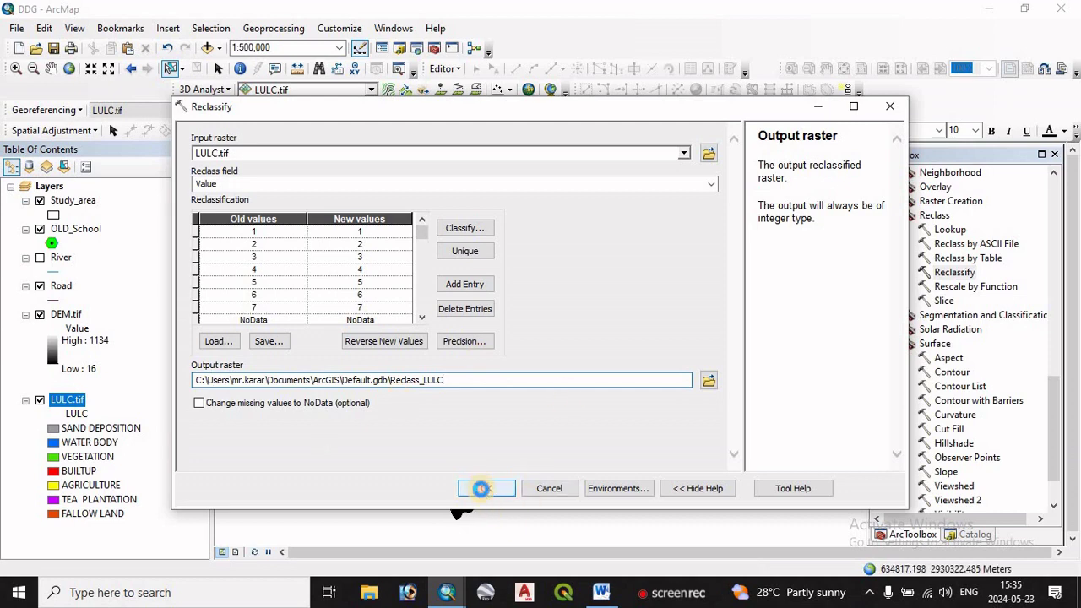
{"action": "left_click", "coordinate": [481, 488]}
Compare the attribute tables of Reclass_LULC and LULC.tif to identify which reclassified value represents fallow land.
{"action": "left_click", "coordinate": [71, 217]}
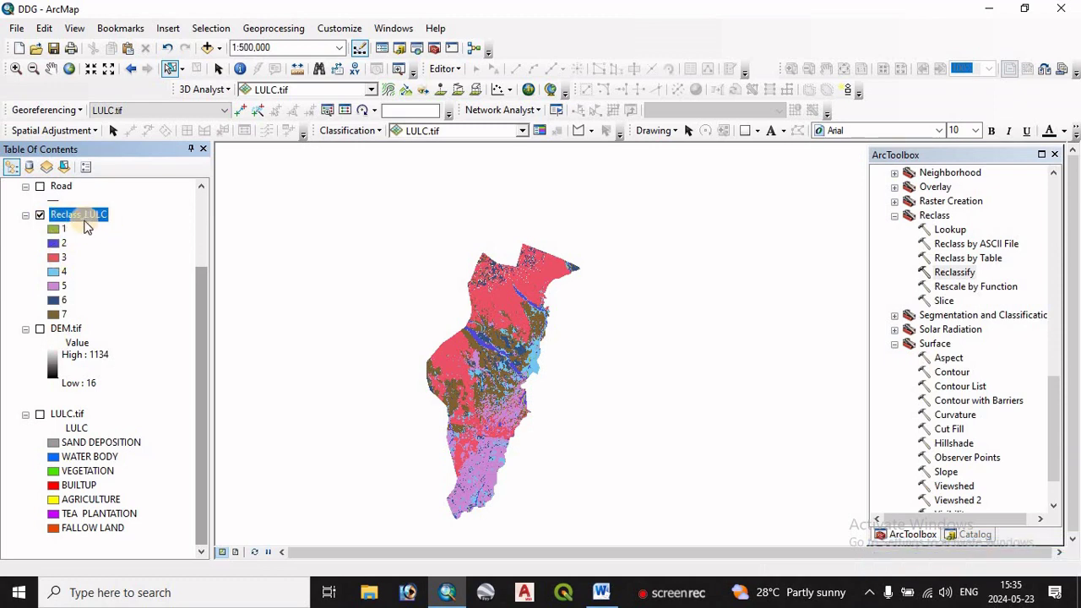
{"action": "right_click", "coordinate": [76, 217]}
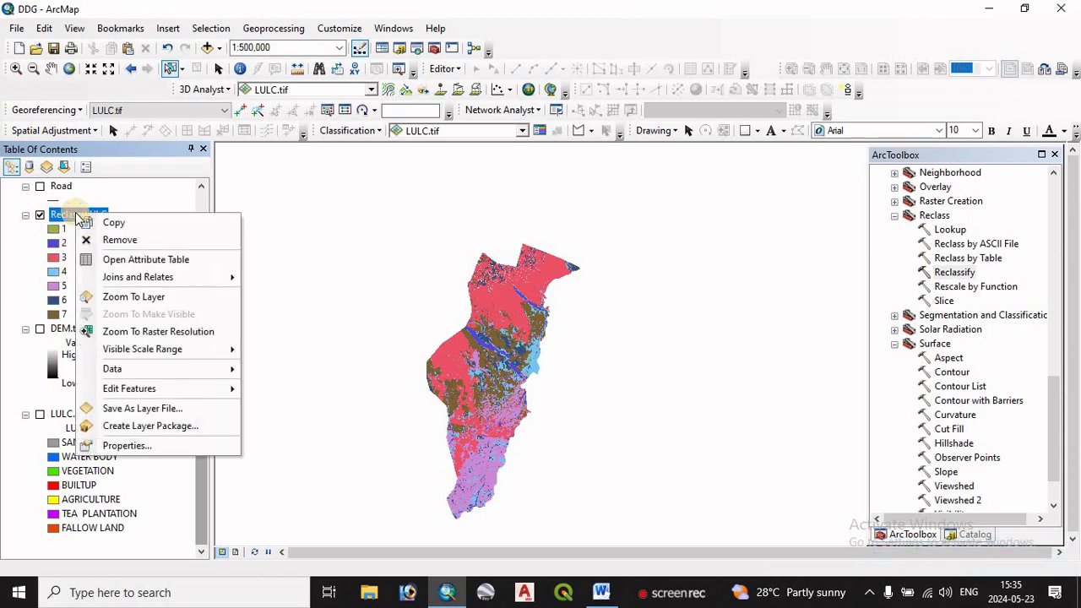
{"action": "left_click", "coordinate": [138, 259]}
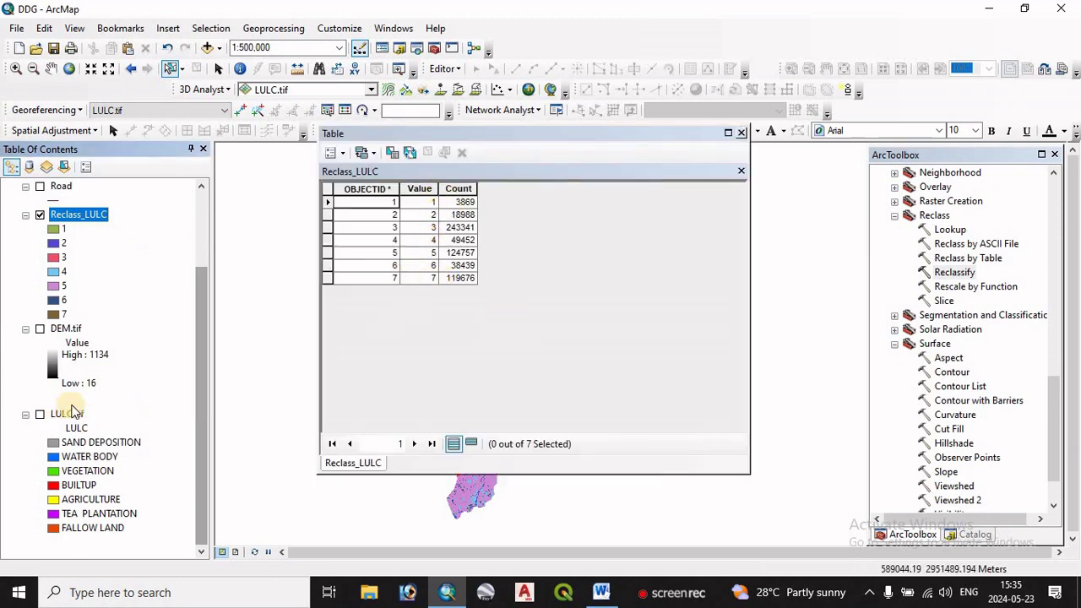
{"action": "right_click", "coordinate": [67, 414]}
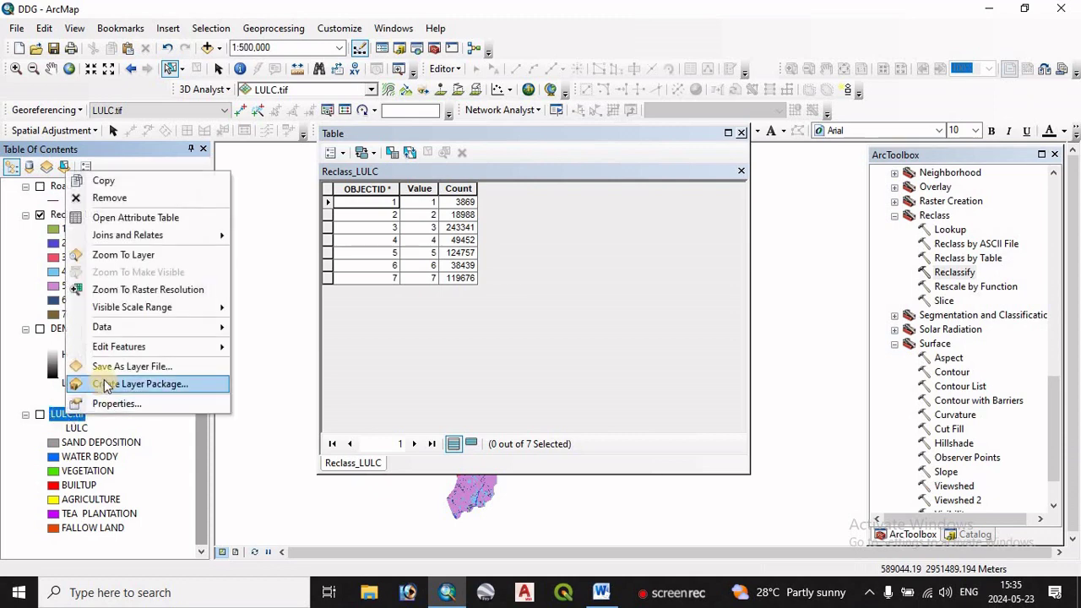
{"action": "left_click", "coordinate": [118, 217]}
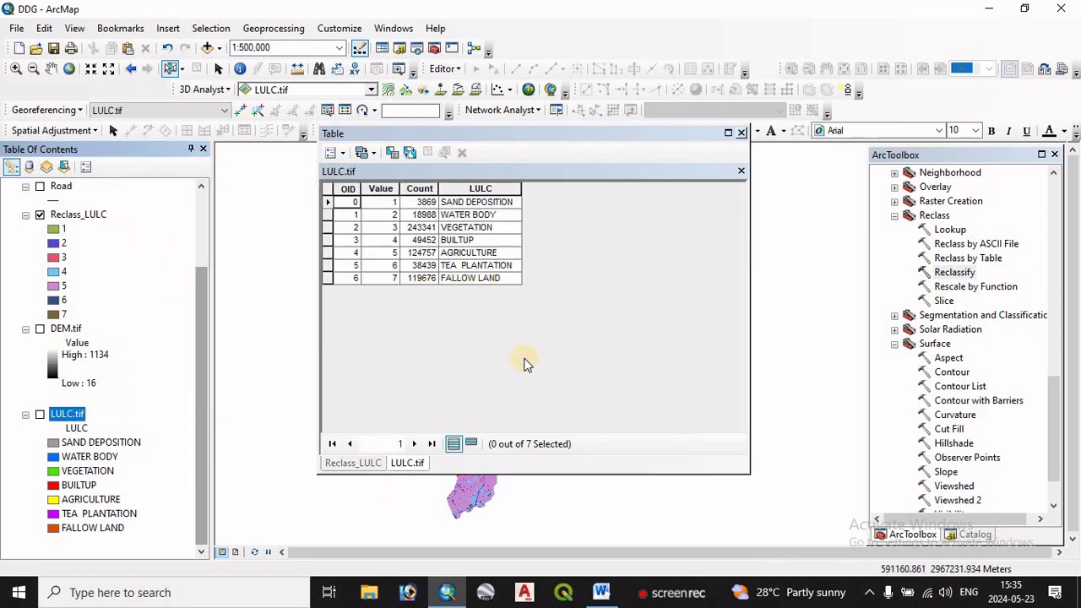
Switch to Word, append "-7" to the Fallow Category criterion, and open the font colour choices for that line.
{"action": "left_click", "coordinate": [601, 592]}
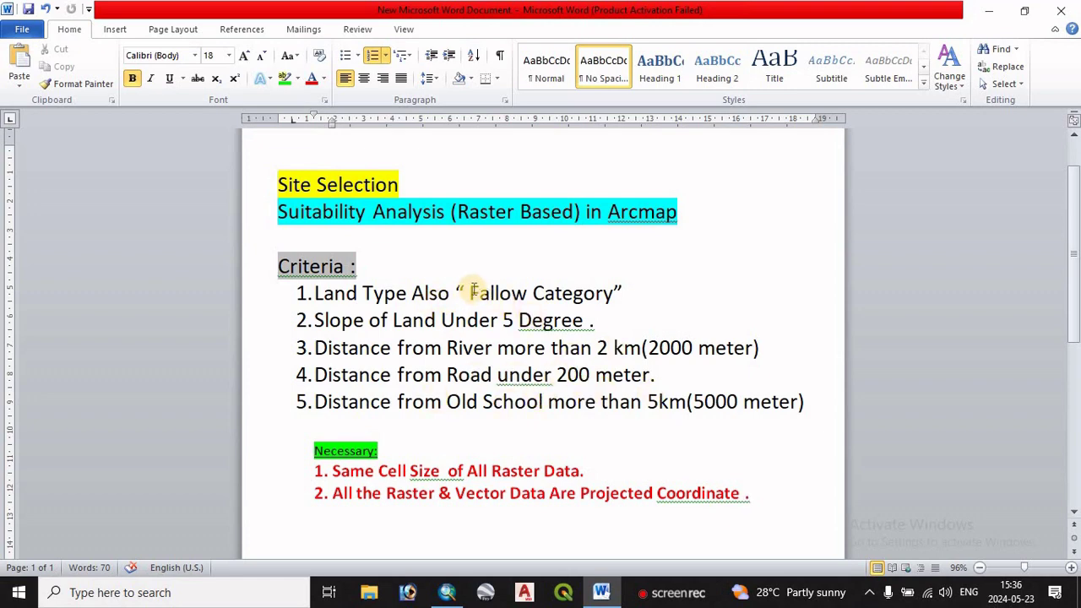
{"action": "left_click_drag", "start_coordinate": [470, 293], "coordinate": [622, 293]}
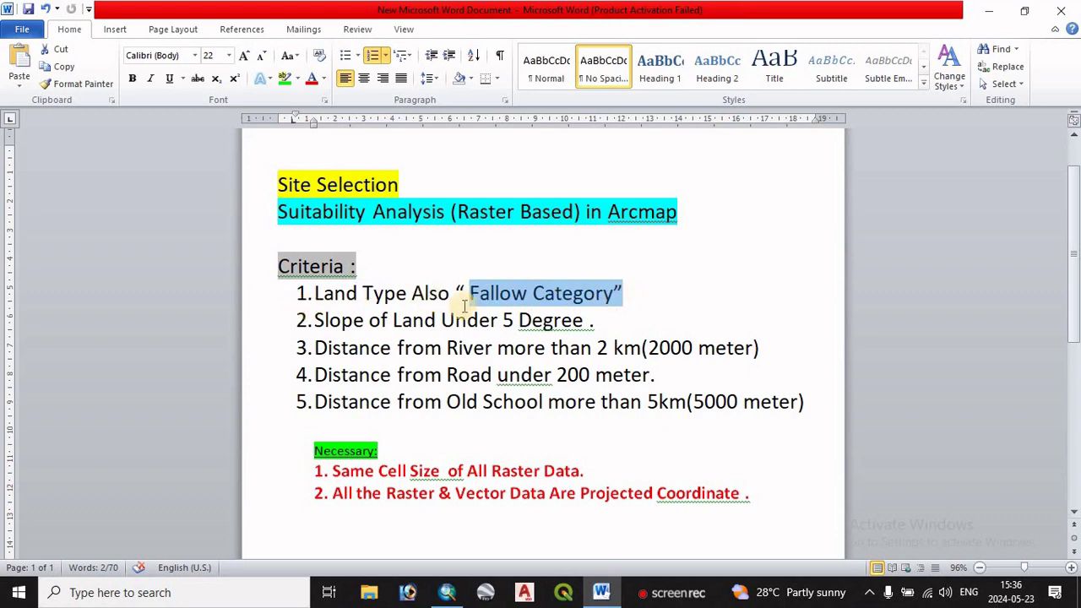
{"action": "left_click", "coordinate": [641, 292]}
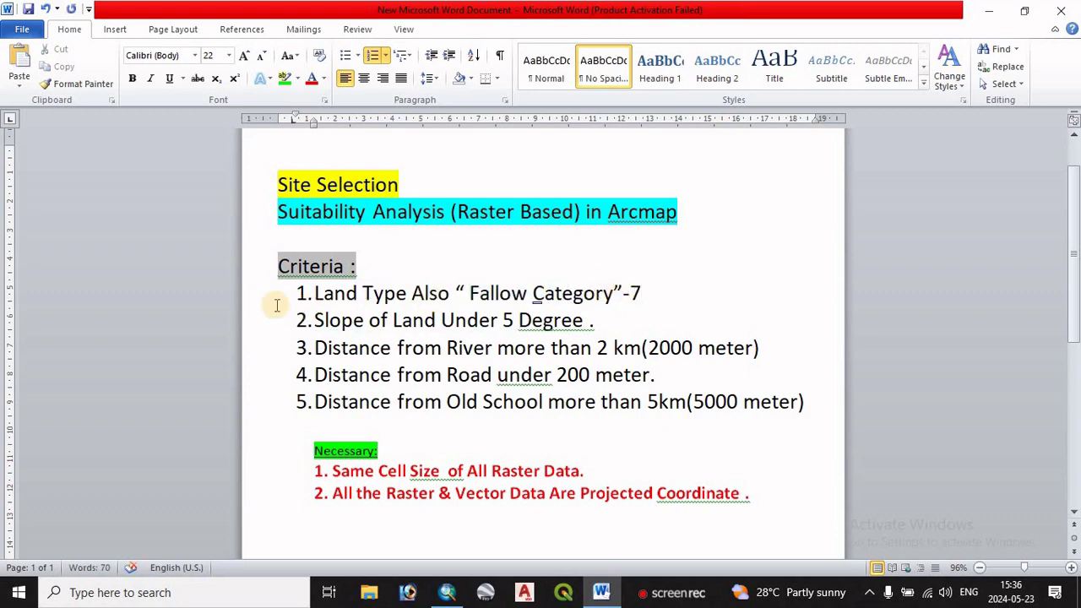
{"action": "left_click_drag", "start_coordinate": [315, 293], "coordinate": [638, 293]}
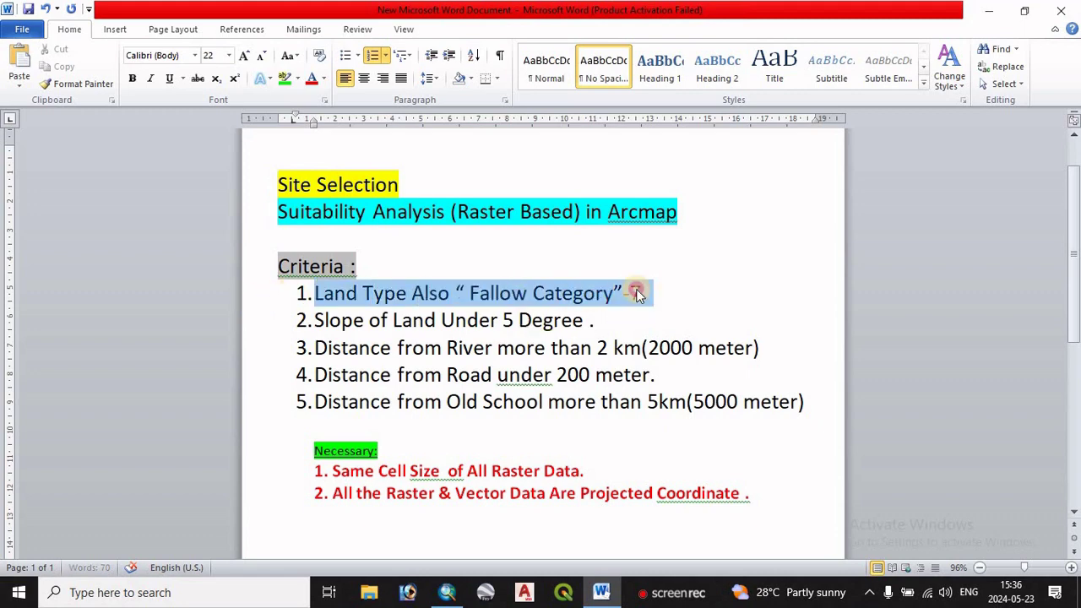
{"action": "left_click", "coordinate": [324, 79]}
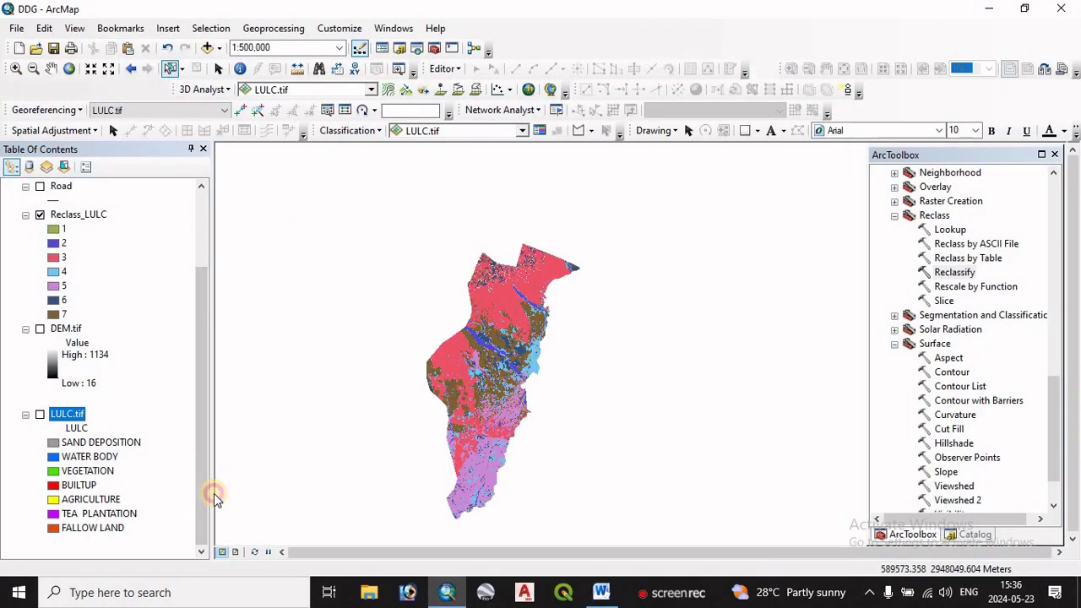
Remove the LULC.tif layer from the map.
{"action": "left_click", "coordinate": [55, 413]}
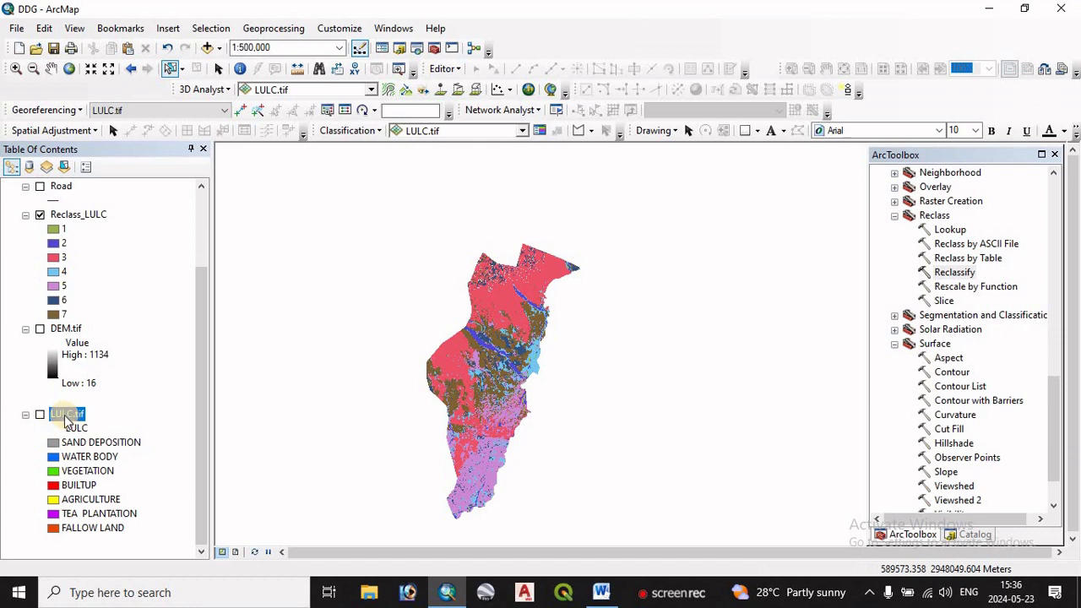
{"action": "right_click", "coordinate": [66, 422]}
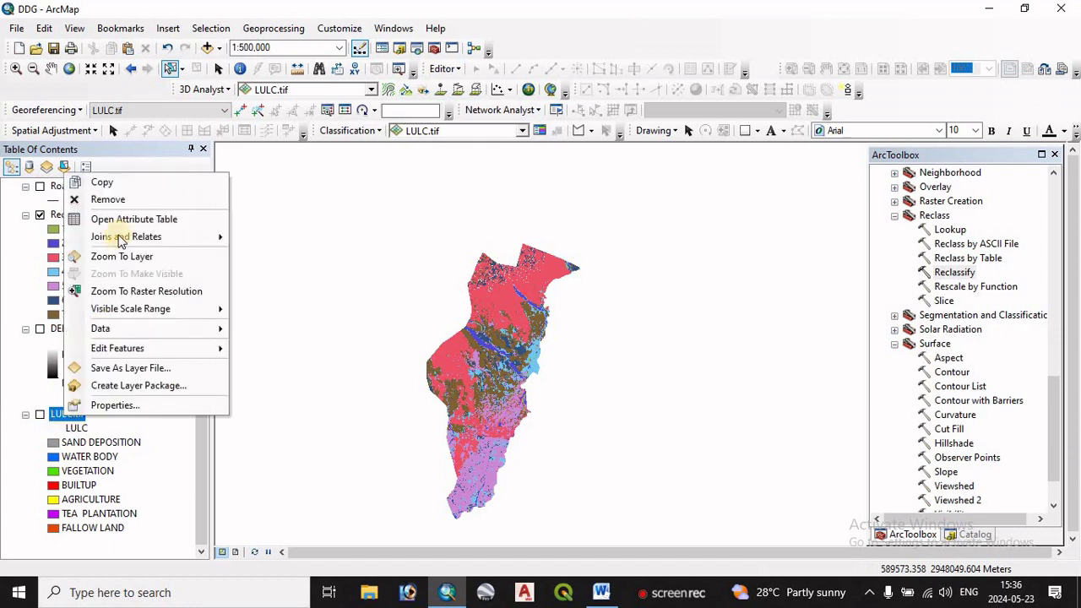
{"action": "left_click", "coordinate": [108, 197]}
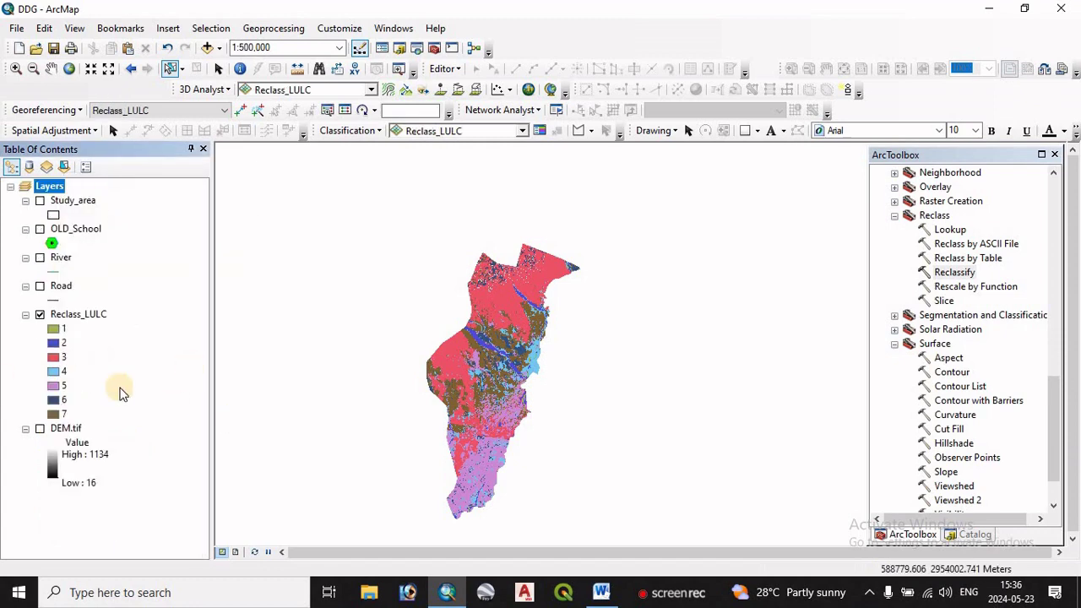
Move the Reclass_LULC layer below DEM.tif, hide it, and show DEM.tif instead.
{"action": "left_click_drag", "start_coordinate": [58, 314], "coordinate": [45, 473]}
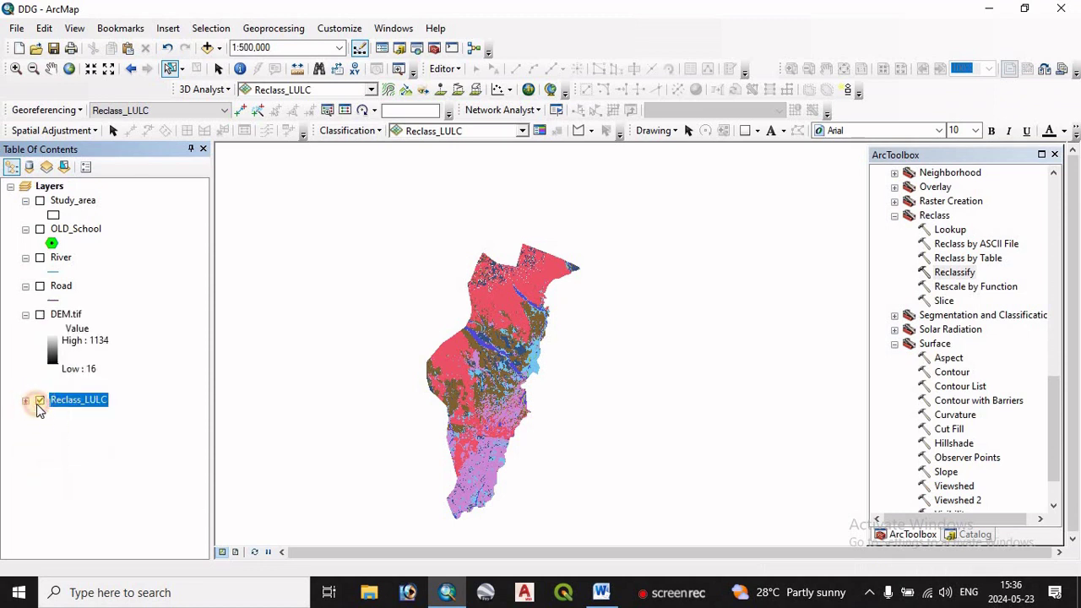
{"action": "left_click", "coordinate": [41, 402]}
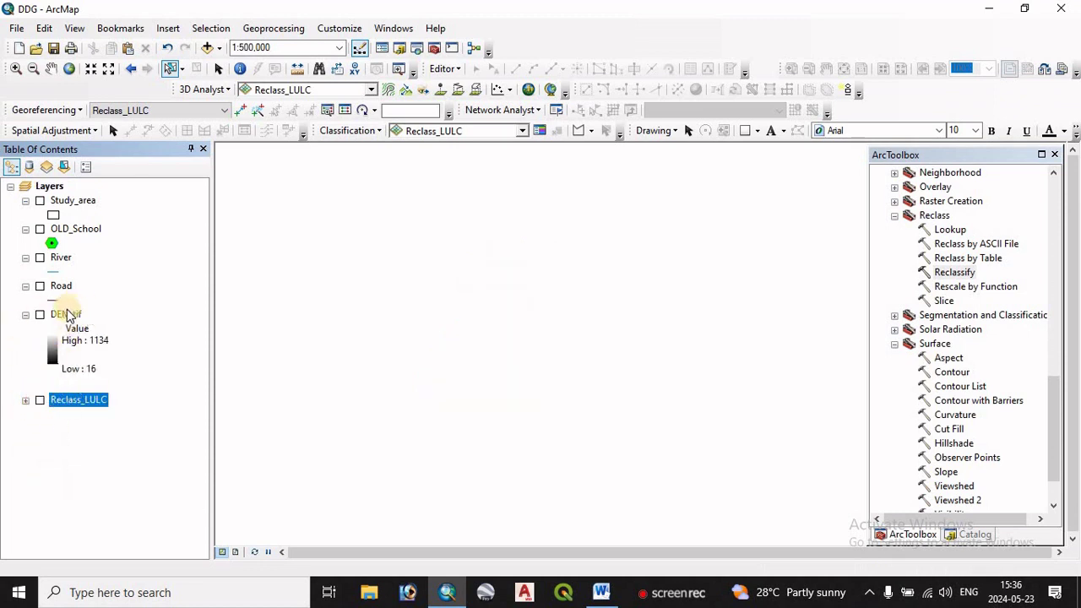
{"action": "left_click", "coordinate": [40, 315]}
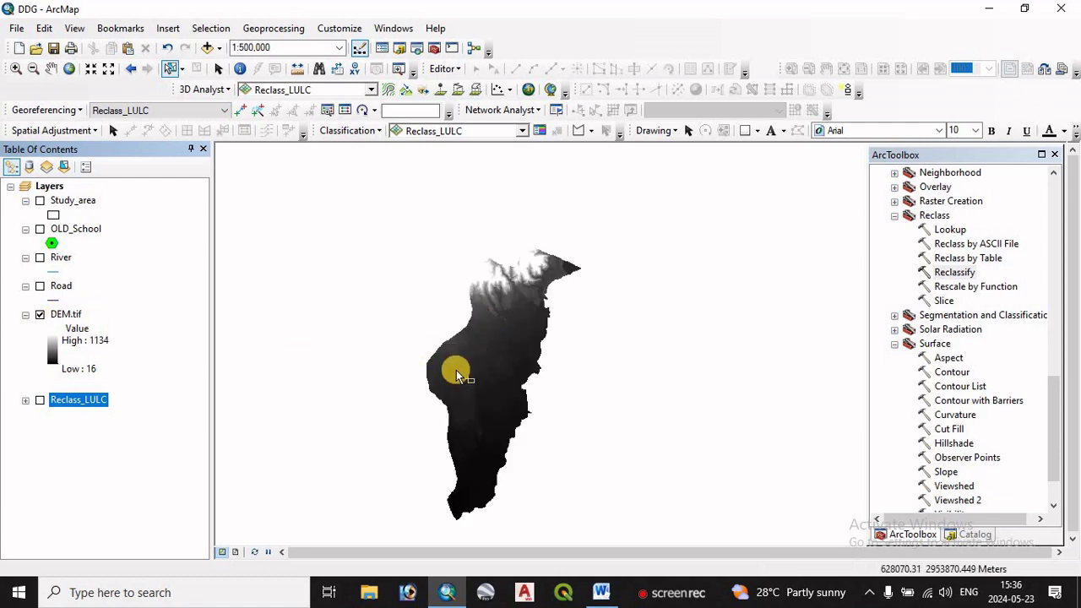
Check the slope criterion in Word, return to ArcMap, and run Slope on DEM.tif with DEGREE output, PLANAR method and Z factor 1.
{"action": "left_click", "coordinate": [601, 592]}
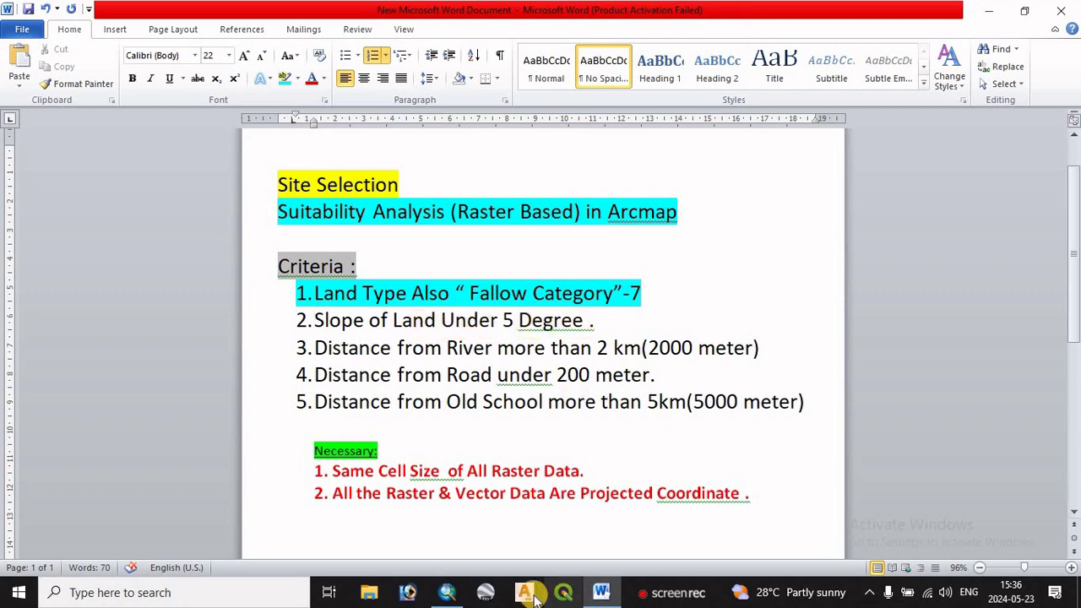
{"action": "left_click", "coordinate": [447, 593]}
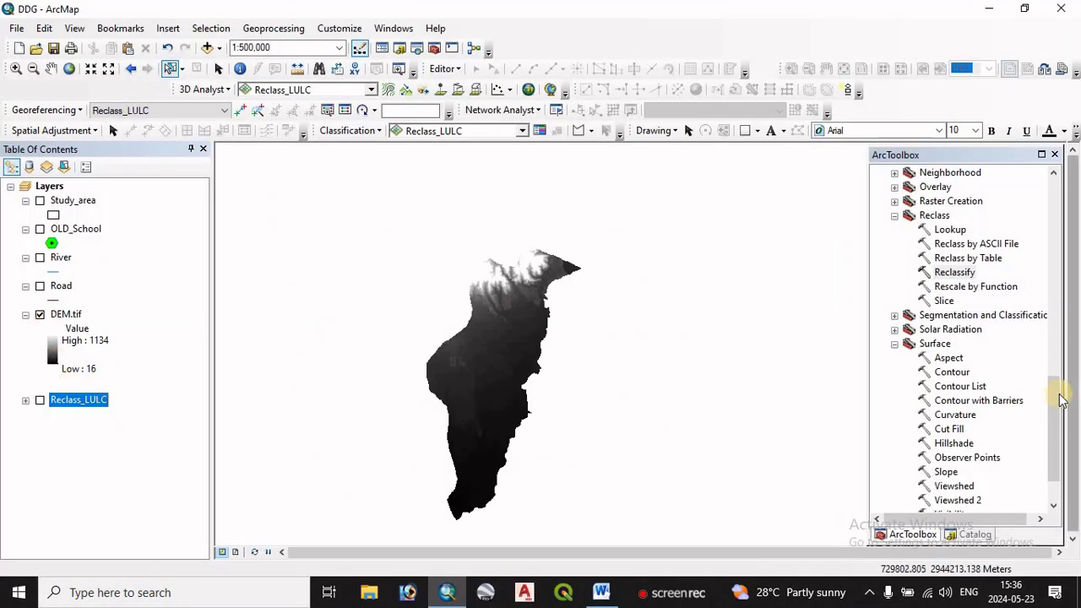
{"action": "left_click", "coordinate": [950, 273]}
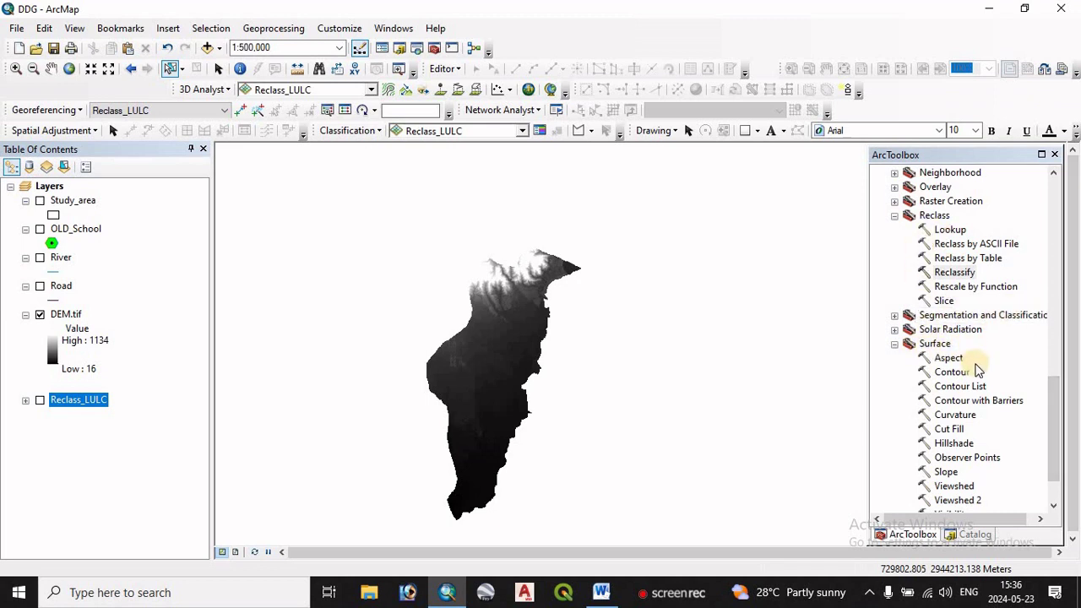
{"action": "scroll", "coordinate": [966, 359], "scroll_direction": "down", "scroll_amount": 2}
{"action": "double_click", "coordinate": [946, 415]}
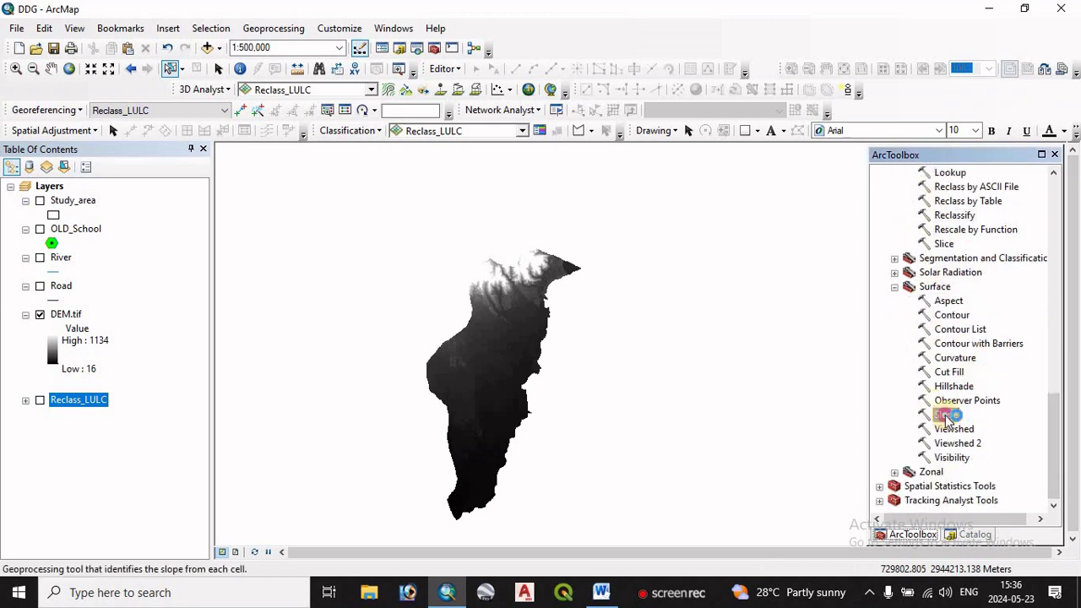
{"action": "left_click", "coordinate": [673, 153]}
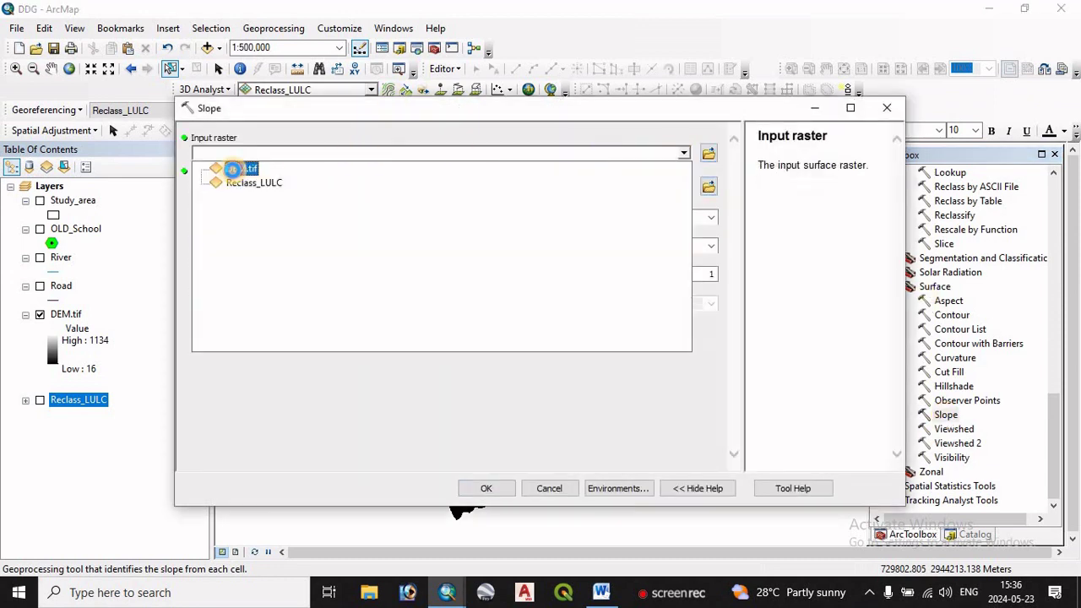
{"action": "left_click", "coordinate": [231, 168]}
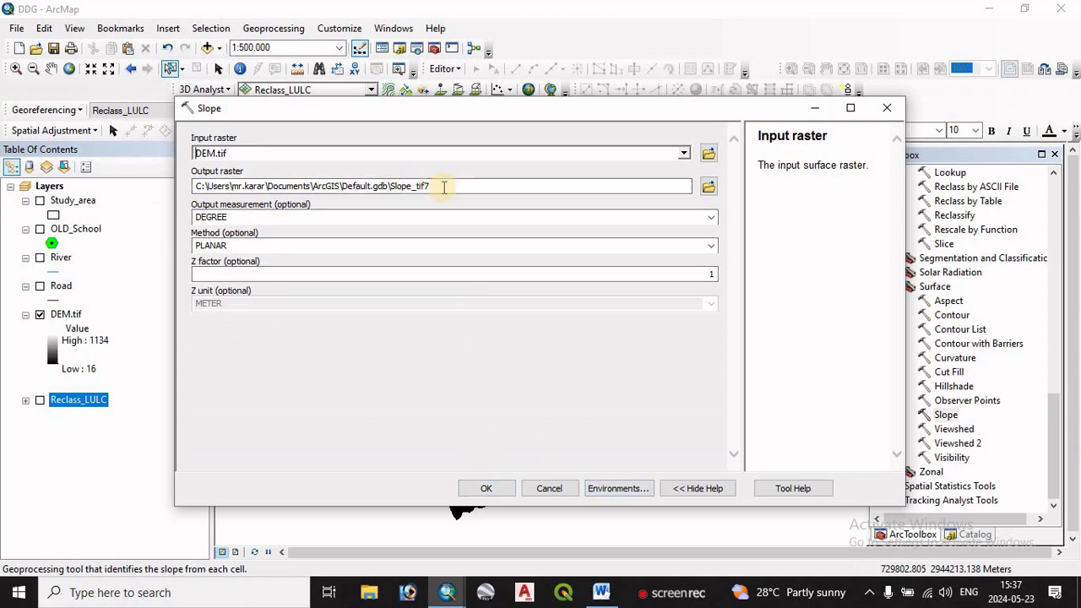
{"action": "left_click", "coordinate": [489, 488]}
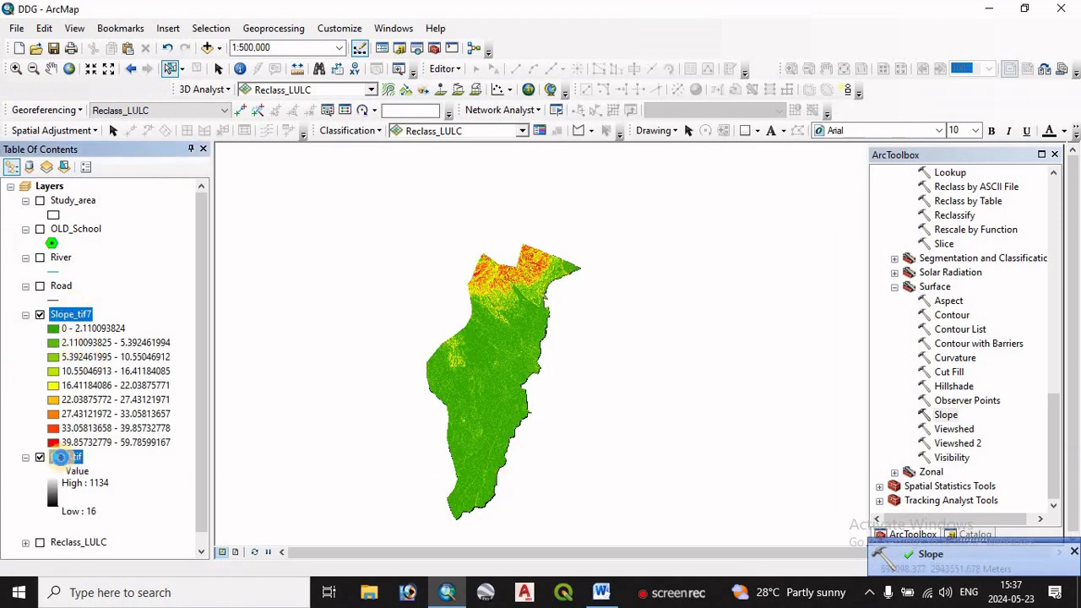
Remove the DEM.tif layer from the map.
{"action": "right_click", "coordinate": [61, 457]}
{"action": "left_click", "coordinate": [121, 243]}
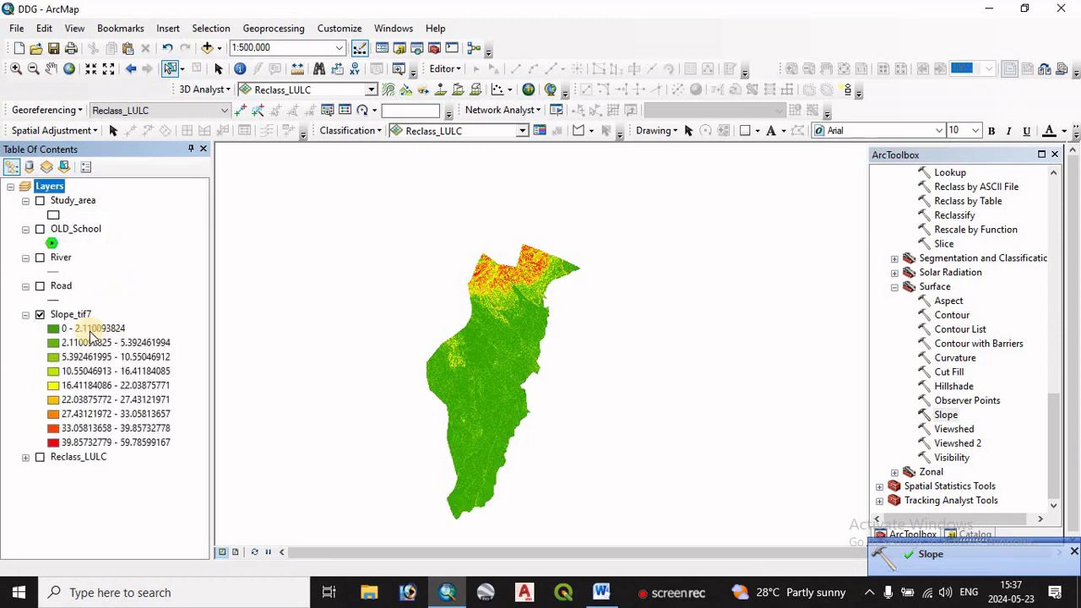
Switch to Word and highlight the criterion "Slope of Land Under 5 Degree ." in turquoise.
{"action": "left_click", "coordinate": [602, 592]}
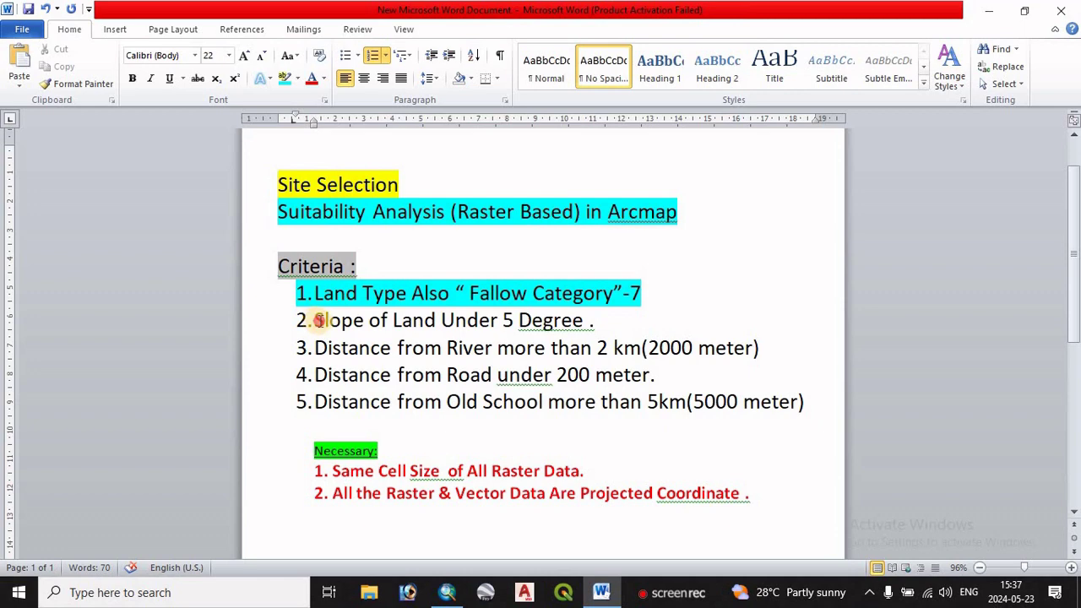
{"action": "left_click_drag", "start_coordinate": [319, 320], "coordinate": [602, 322]}
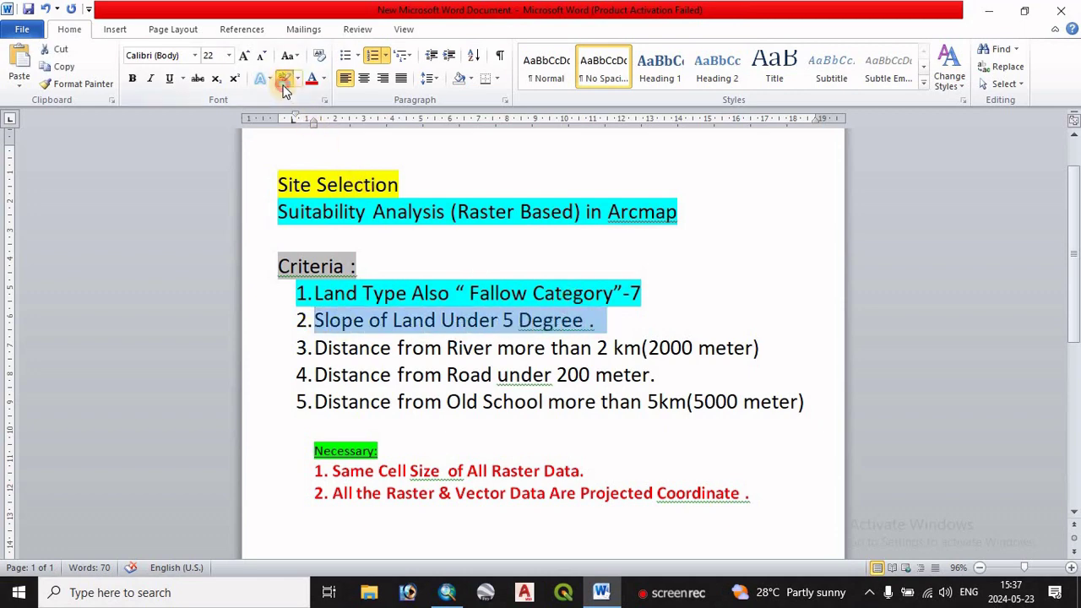
{"action": "left_click", "coordinate": [285, 85]}
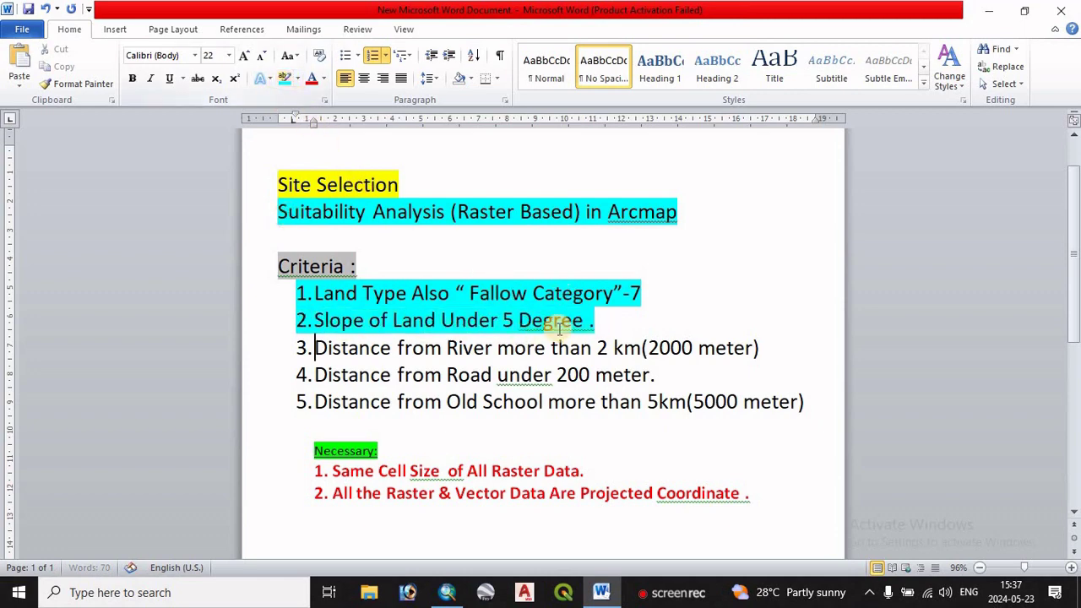
Switch back to ArcMap and start the Reclassify tool with Slope_tif7 as the input raster.
{"action": "left_click", "coordinate": [448, 594]}
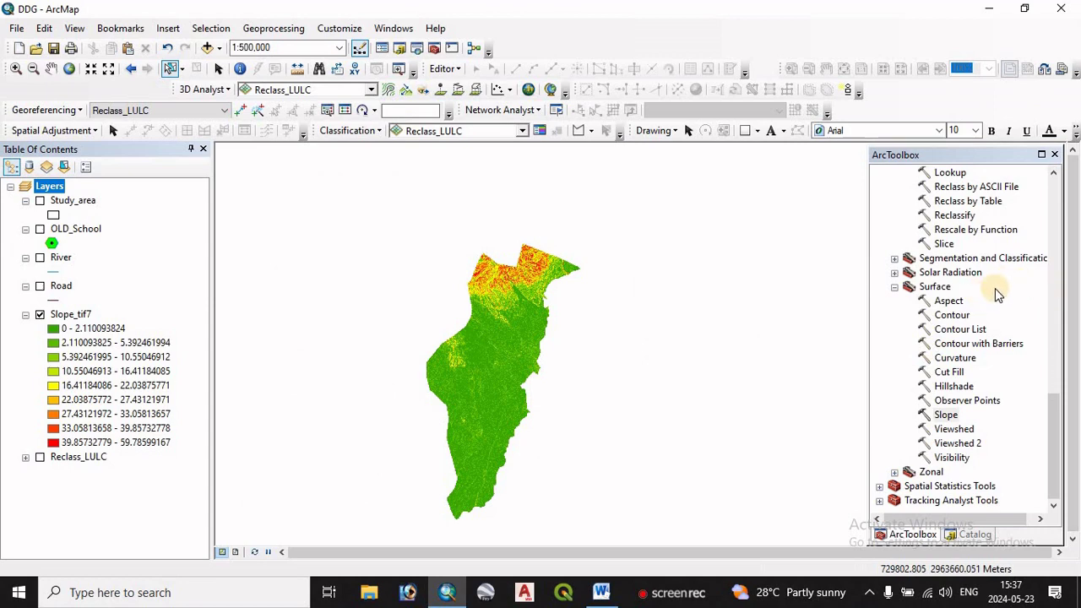
{"action": "double_click", "coordinate": [955, 215]}
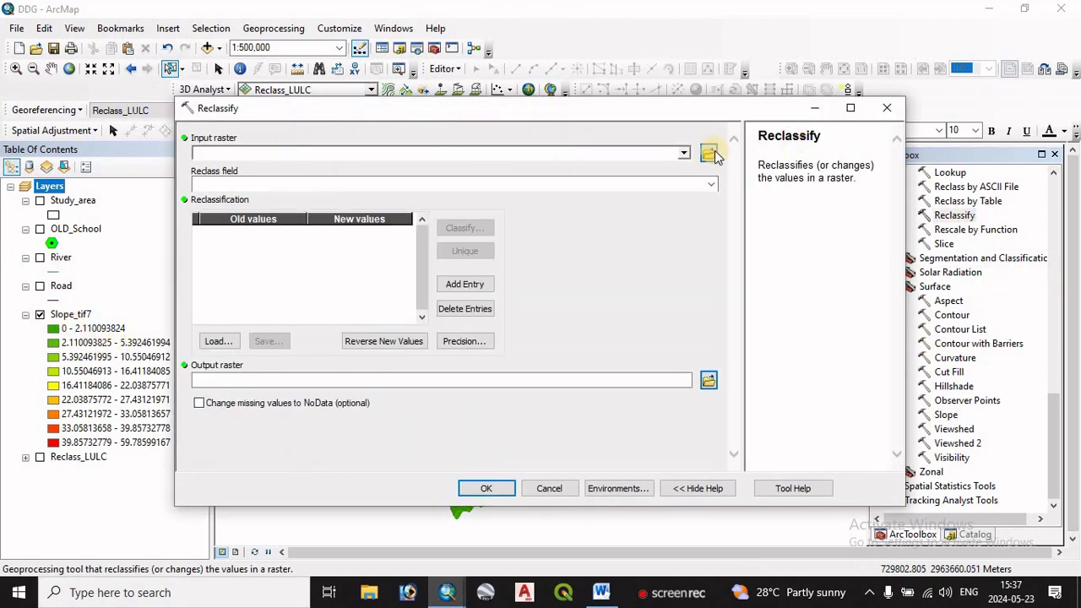
{"action": "left_click", "coordinate": [684, 155]}
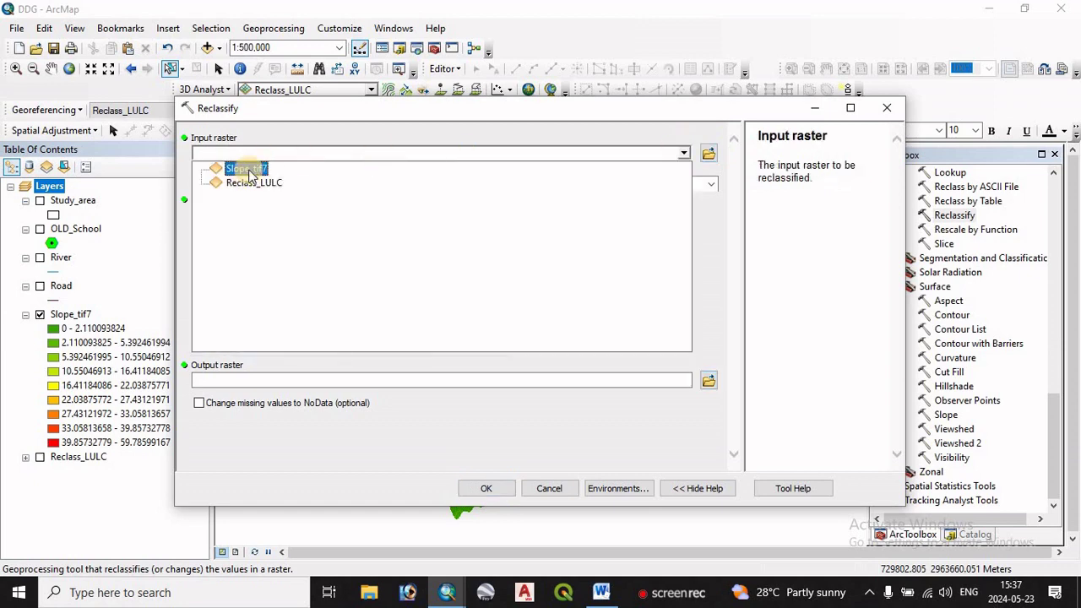
{"action": "left_click", "coordinate": [247, 168]}
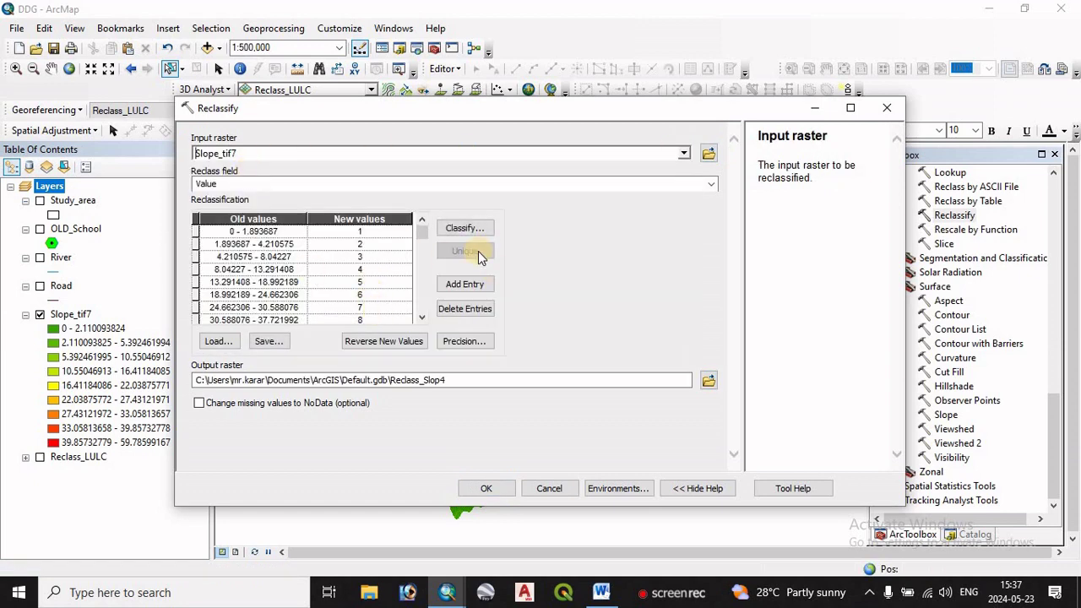
Classify the slope values into 2 classes with the first break value set to 5.
{"action": "left_click", "coordinate": [464, 228]}
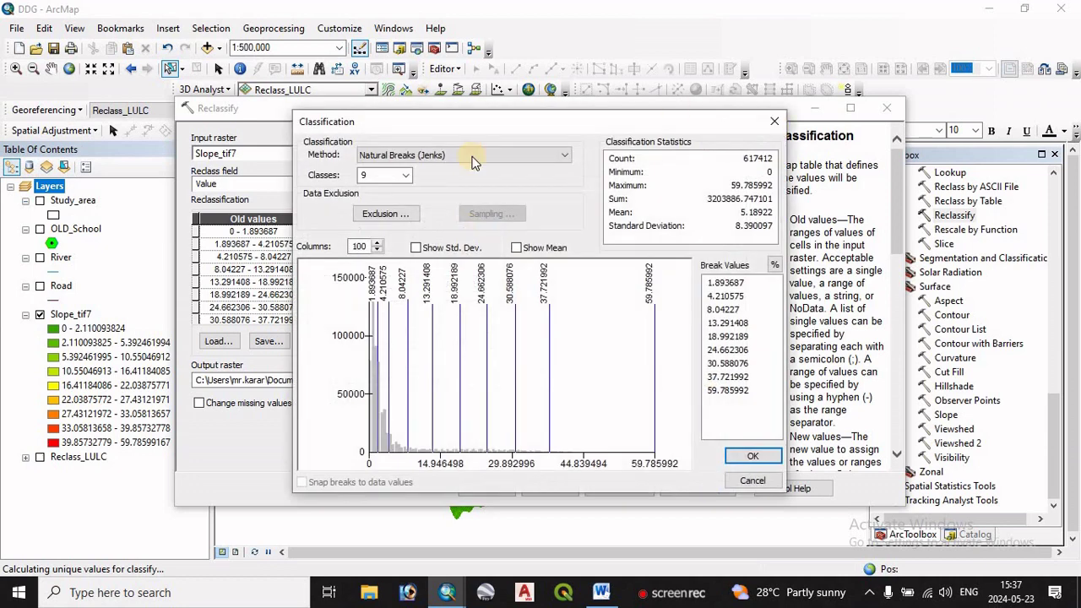
{"action": "left_click", "coordinate": [407, 176]}
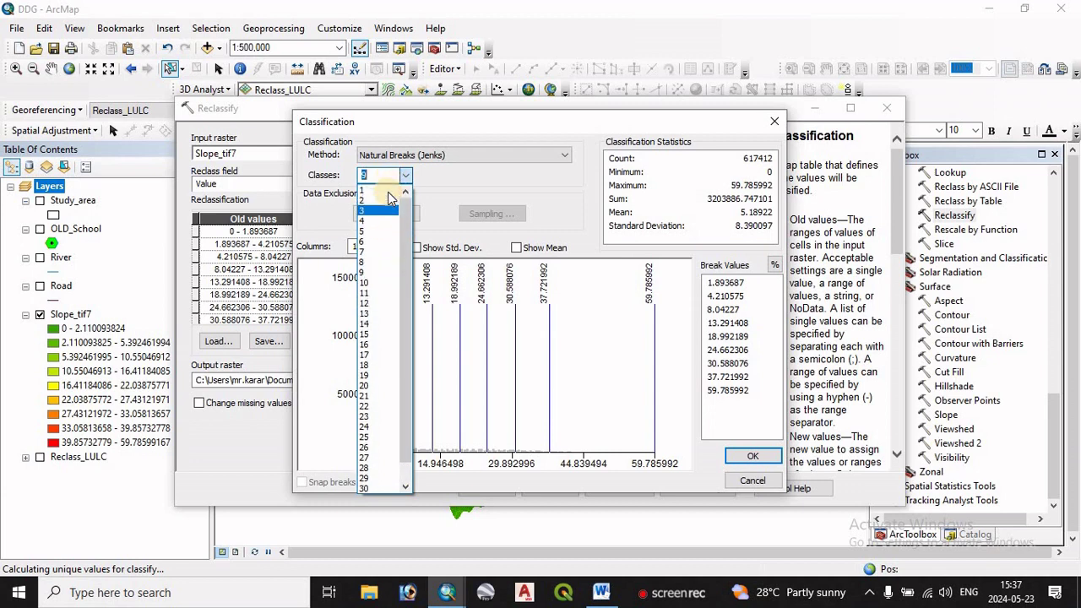
{"action": "scroll", "coordinate": [390, 198], "scroll_direction": "up", "scroll_amount": 1}
{"action": "left_click", "coordinate": [380, 190]}
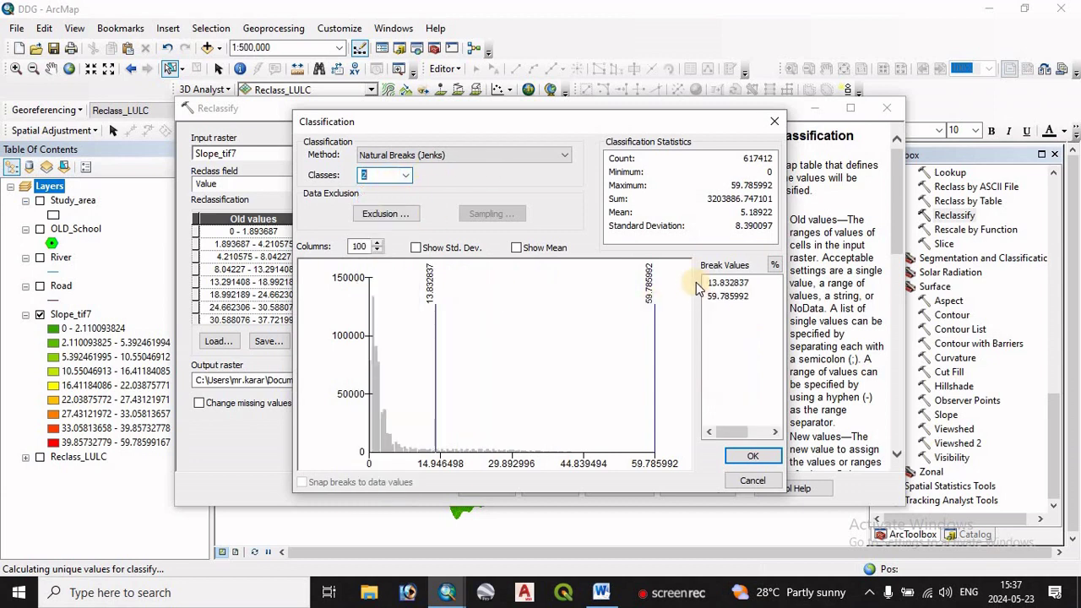
{"action": "left_click", "coordinate": [728, 283]}
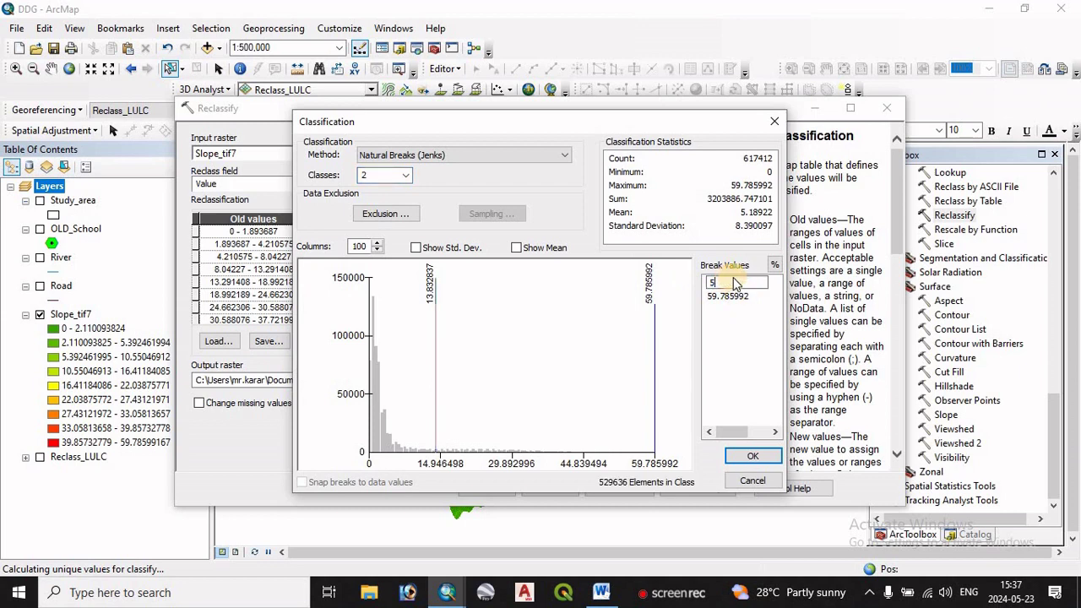
{"action": "left_click", "coordinate": [733, 287]}
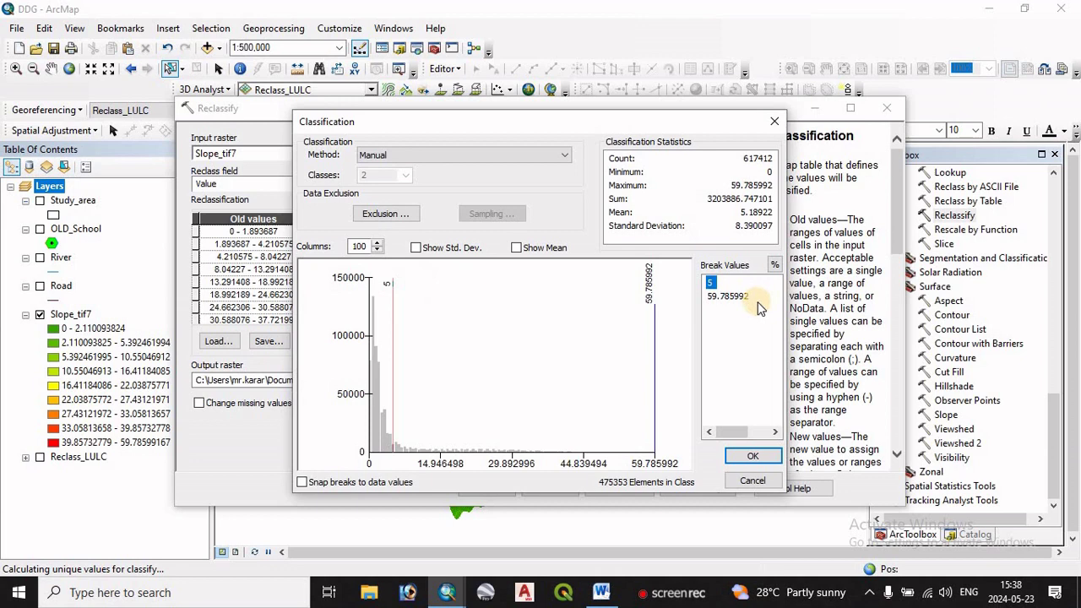
{"action": "left_click", "coordinate": [750, 457]}
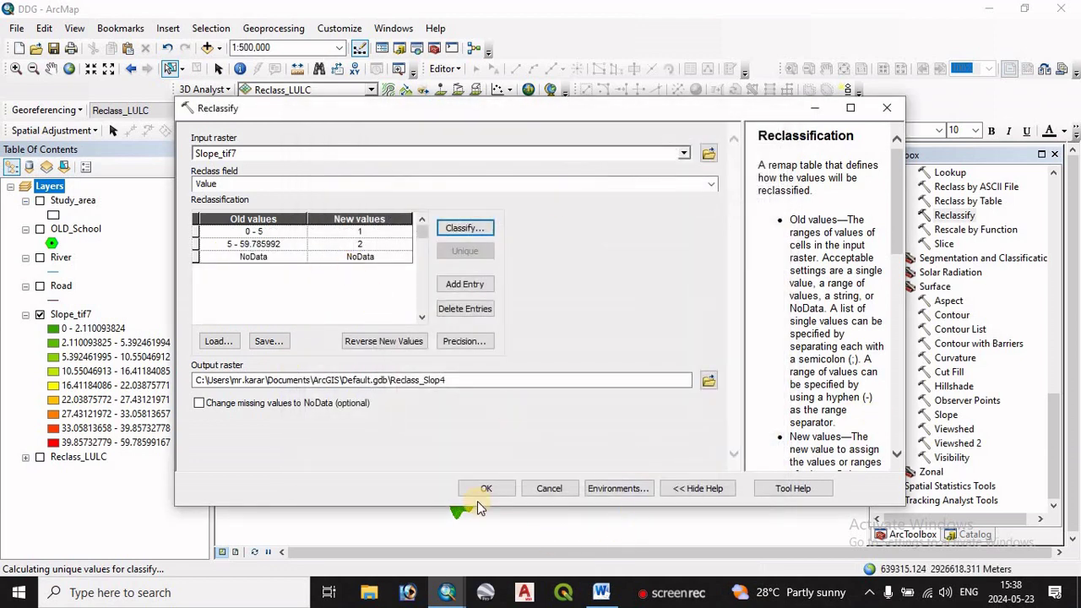
Name the output raster Reclass_Slop_under5 and run the slope reclassification.
{"action": "left_click", "coordinate": [448, 382]}
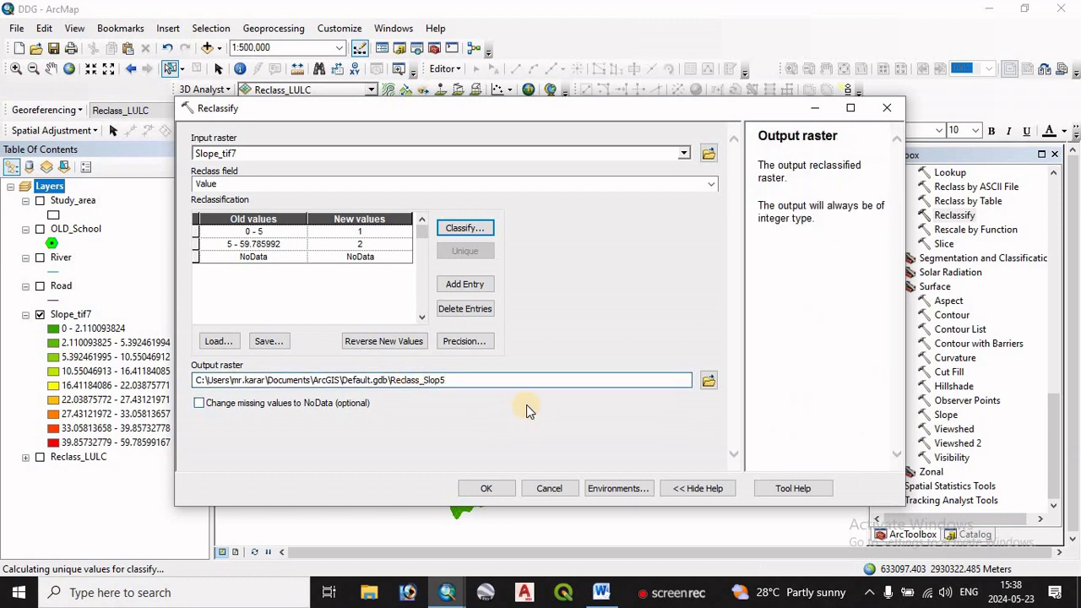
{"action": "key", "text": "BackSpace"}
{"action": "left_click", "coordinate": [487, 490]}
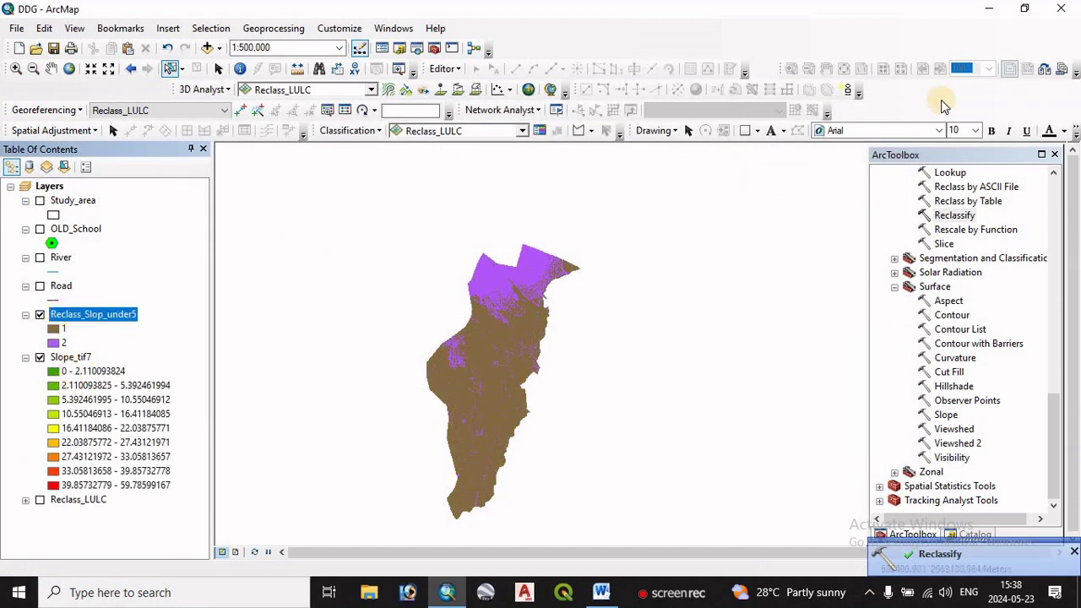
Examine the Reclass_Slop_under5 attribute table and take a closer look at its two classes on the map.
{"action": "right_click", "coordinate": [72, 314]}
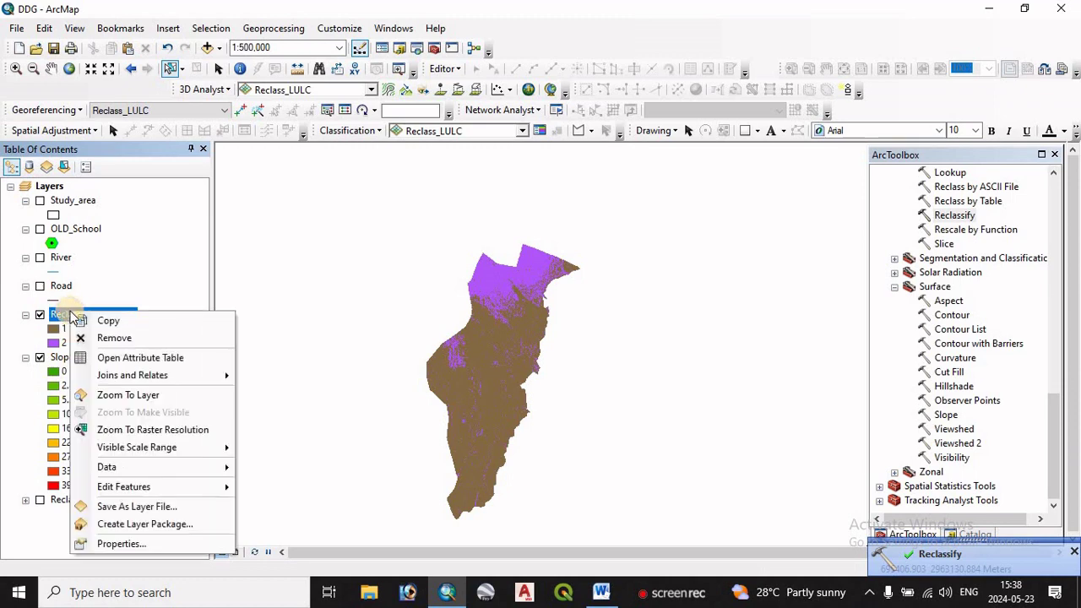
{"action": "left_click", "coordinate": [135, 357]}
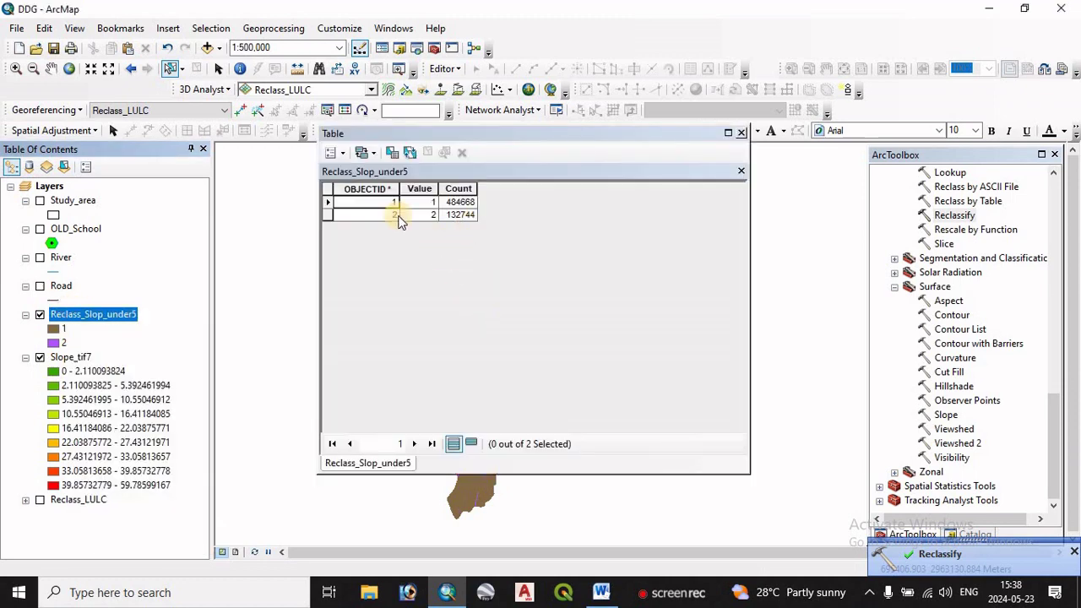
{"action": "left_click", "coordinate": [741, 133]}
{"action": "scroll", "coordinate": [507, 330], "scroll_direction": "up", "scroll_amount": 2}
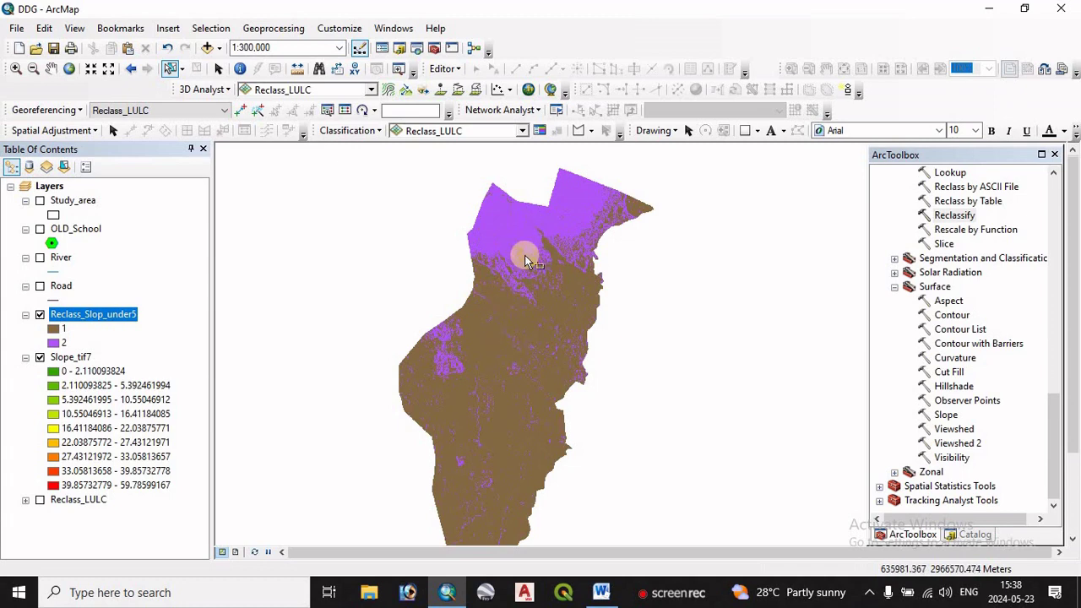
Remove the Slope_tif7 layer from the map.
{"action": "right_click", "coordinate": [65, 362]}
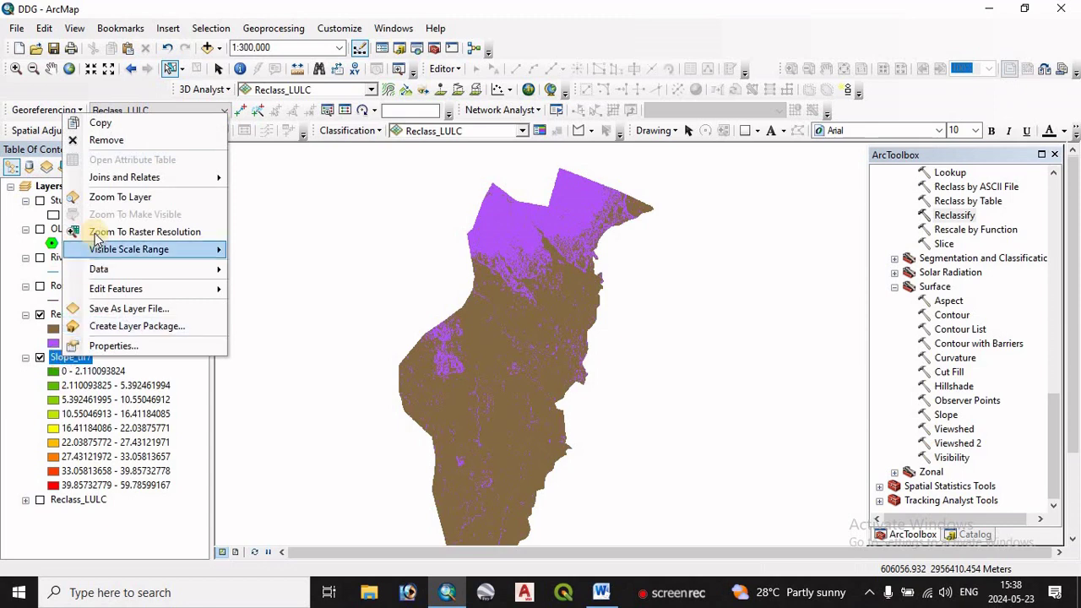
{"action": "left_click", "coordinate": [112, 142]}
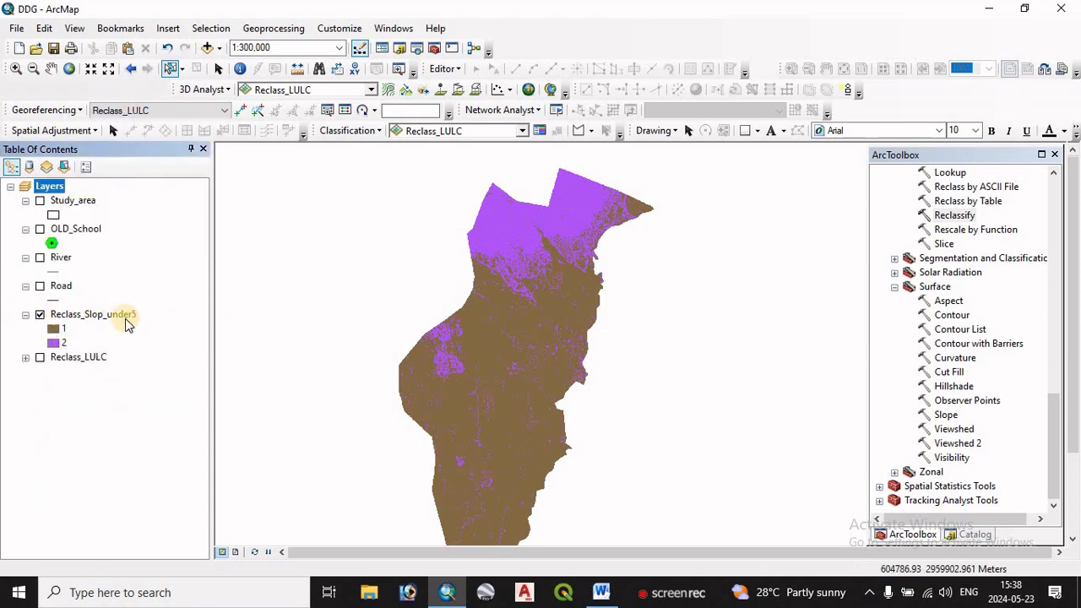
Recolour the Reclass_Slop_under5 classes, making class 1 yellow and class 2 green, and keep their legend expanded.
{"action": "left_click", "coordinate": [56, 331]}
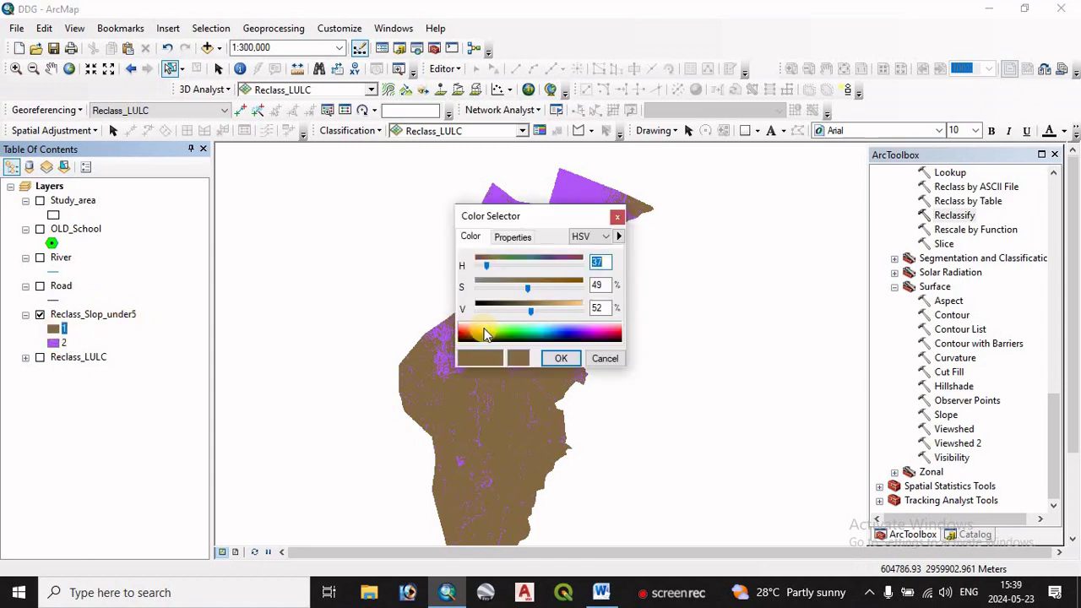
{"action": "left_click", "coordinate": [486, 335]}
{"action": "left_click", "coordinate": [564, 359]}
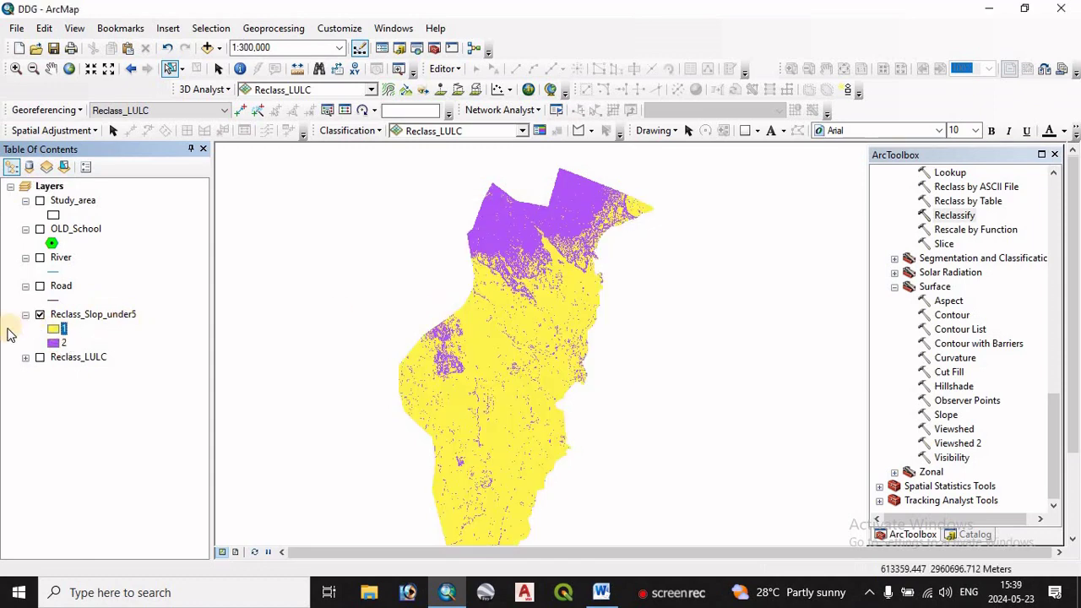
{"action": "left_click", "coordinate": [56, 344]}
{"action": "left_click", "coordinate": [509, 335]}
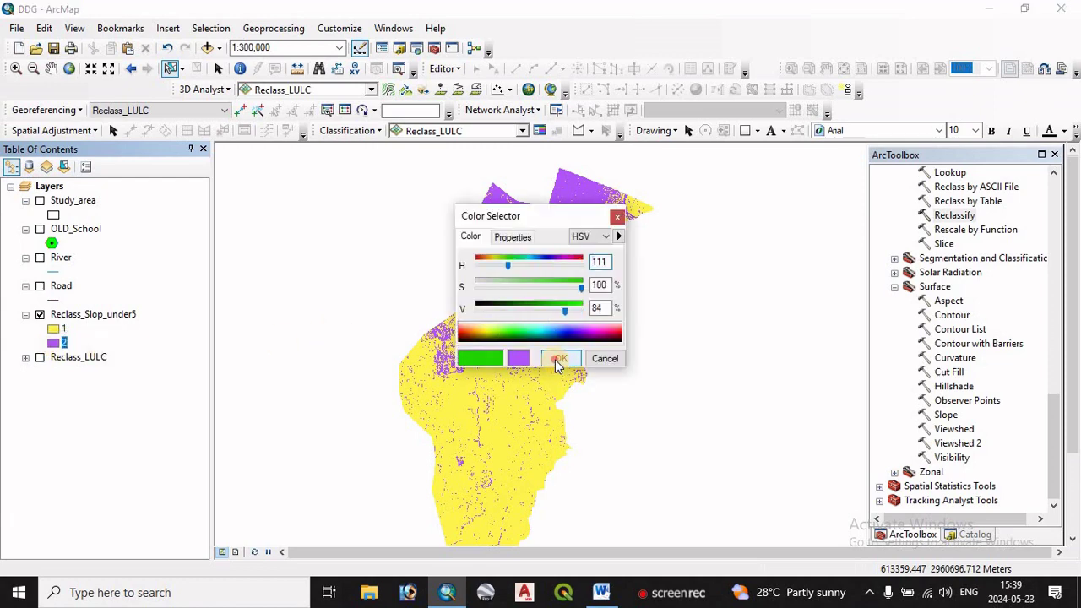
{"action": "left_click", "coordinate": [559, 359]}
{"action": "left_click", "coordinate": [41, 315]}
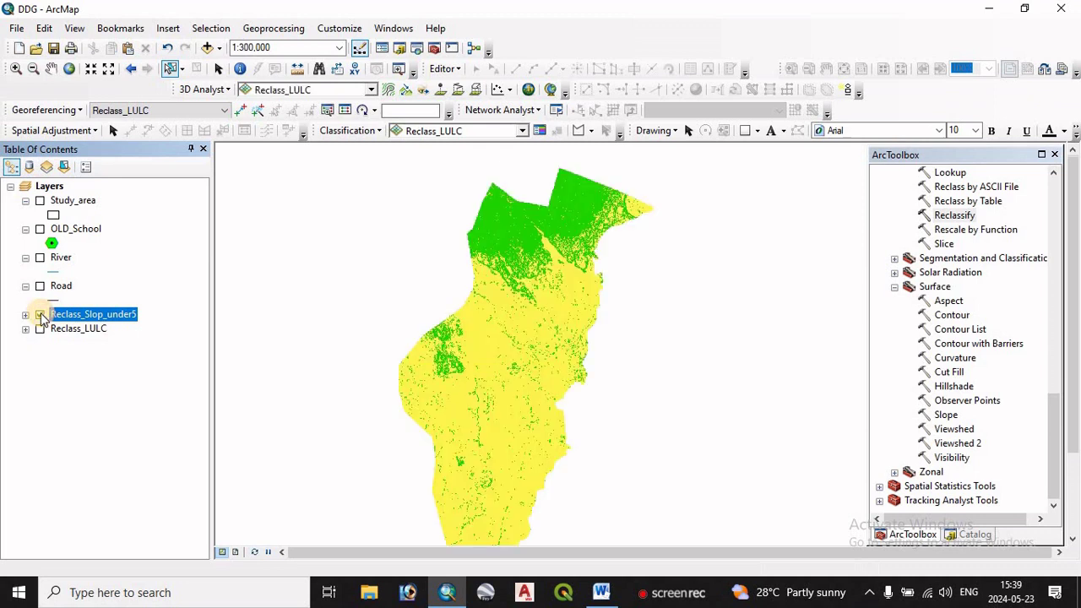
{"action": "left_click", "coordinate": [25, 315]}
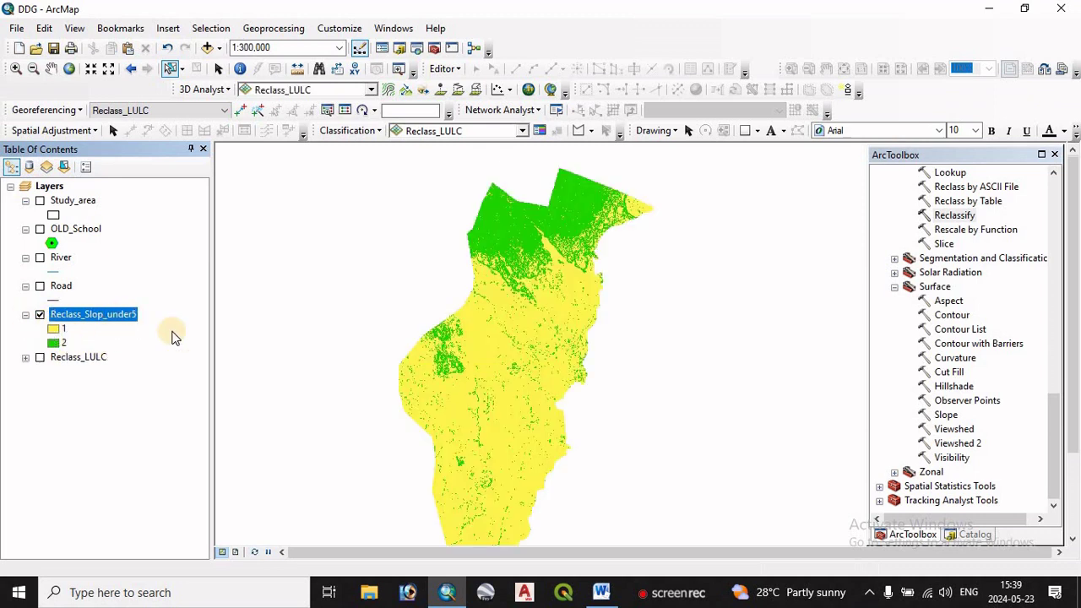
Append "-1" to the slope under 5 degree criterion in the Word document and return to ArcMap.
{"action": "left_click", "coordinate": [601, 593]}
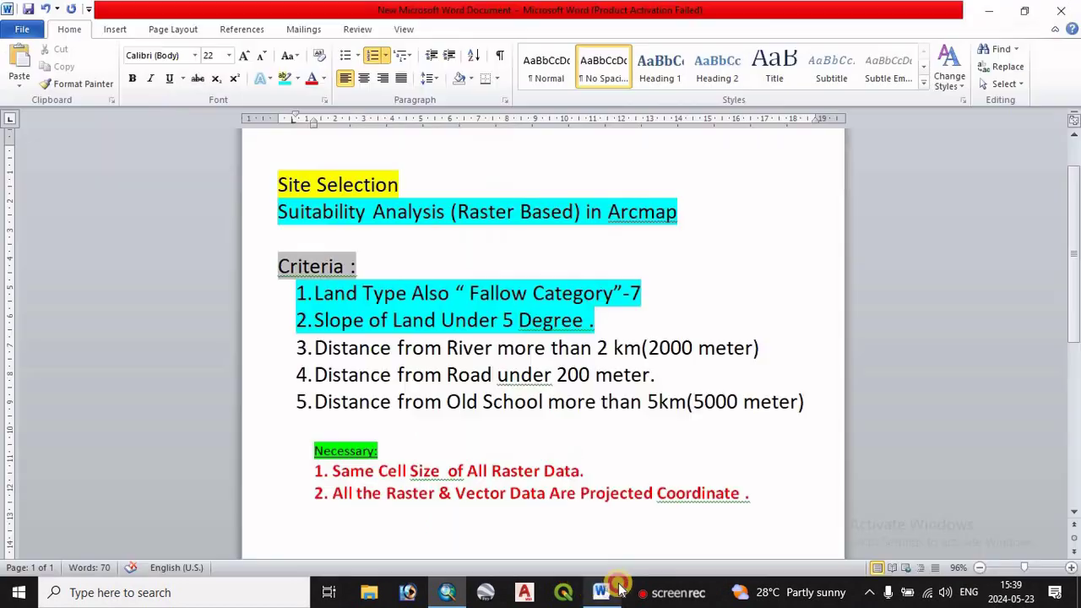
{"action": "left_click", "coordinate": [620, 323]}
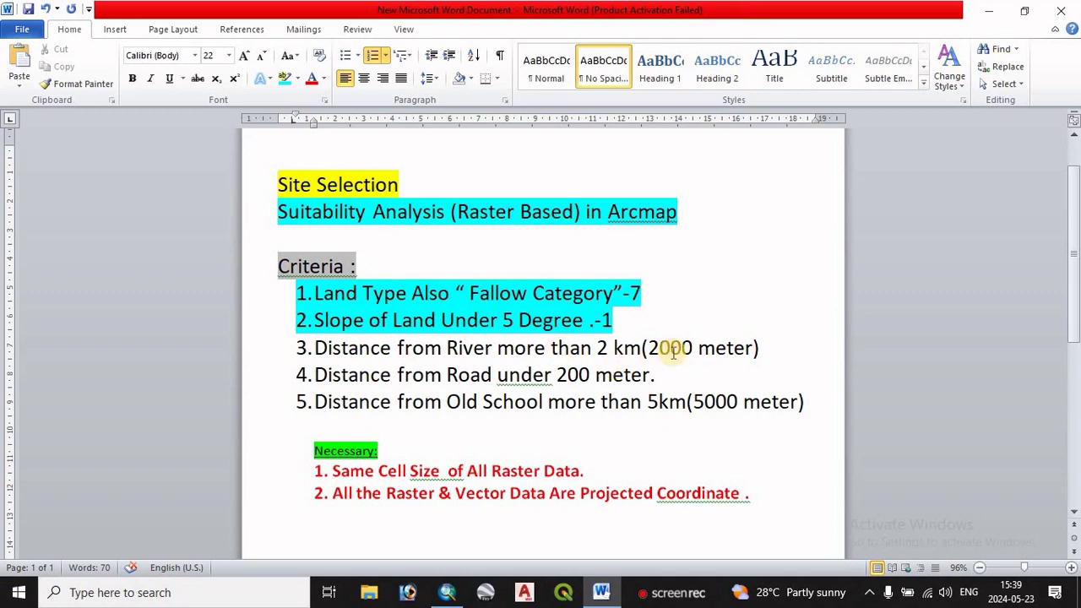
{"action": "left_click", "coordinate": [447, 594]}
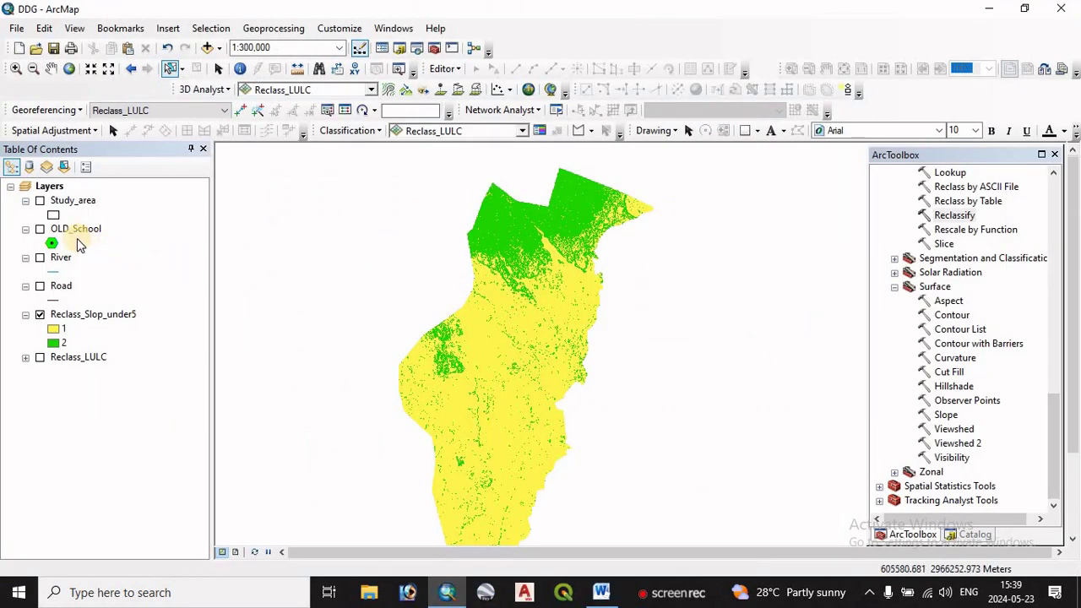
Show the River layer and set it as the source data of the Euclidean Distance tool.
{"action": "left_click", "coordinate": [39, 259]}
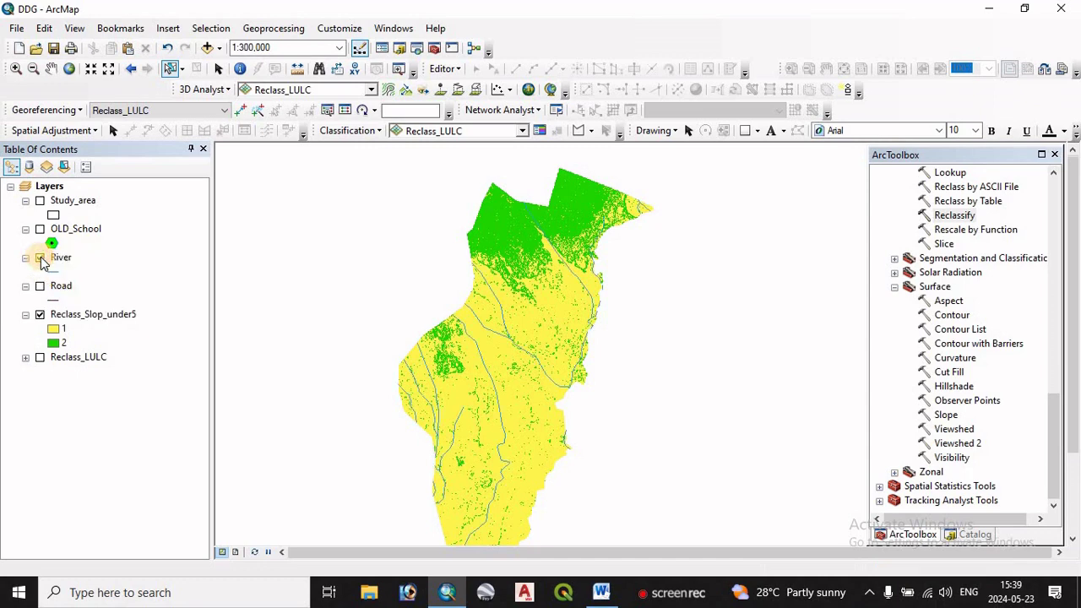
{"action": "scroll", "coordinate": [993, 362], "scroll_direction": "up", "scroll_amount": 14}
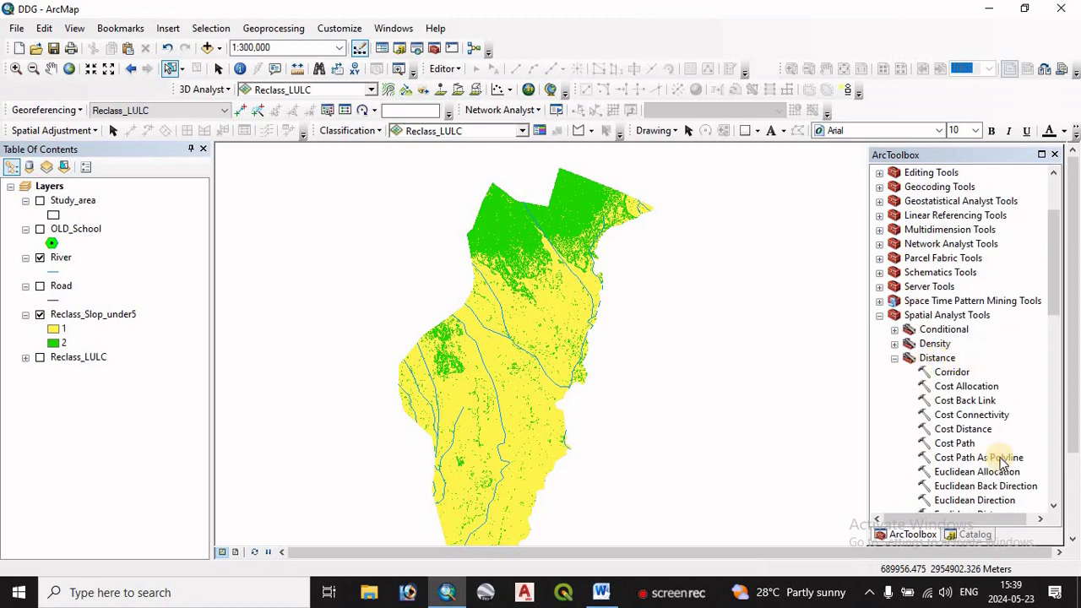
{"action": "scroll", "coordinate": [993, 452], "scroll_direction": "down", "scroll_amount": 2}
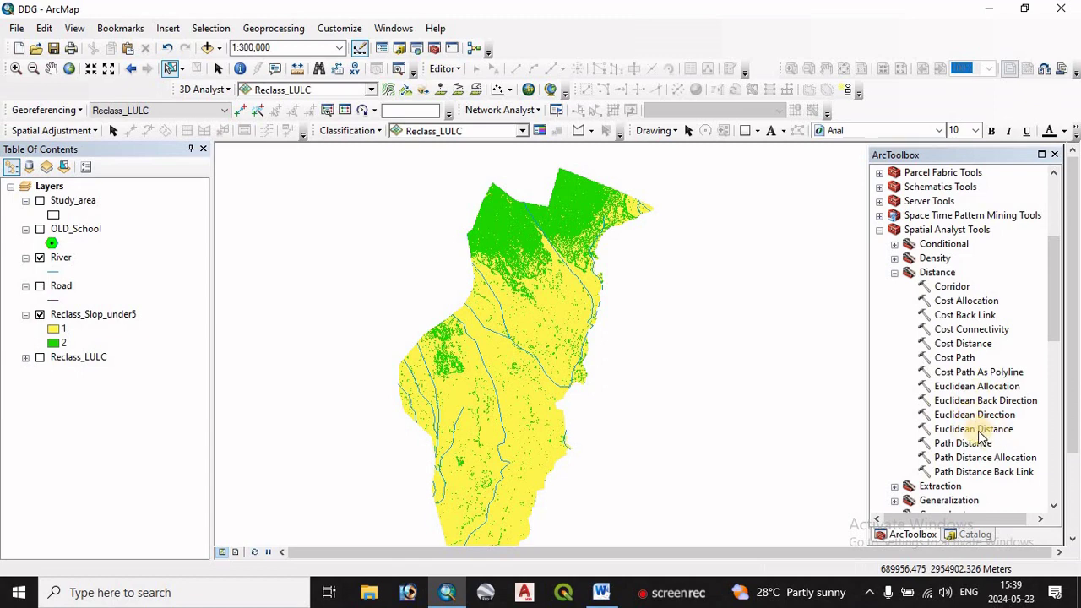
{"action": "double_click", "coordinate": [980, 430]}
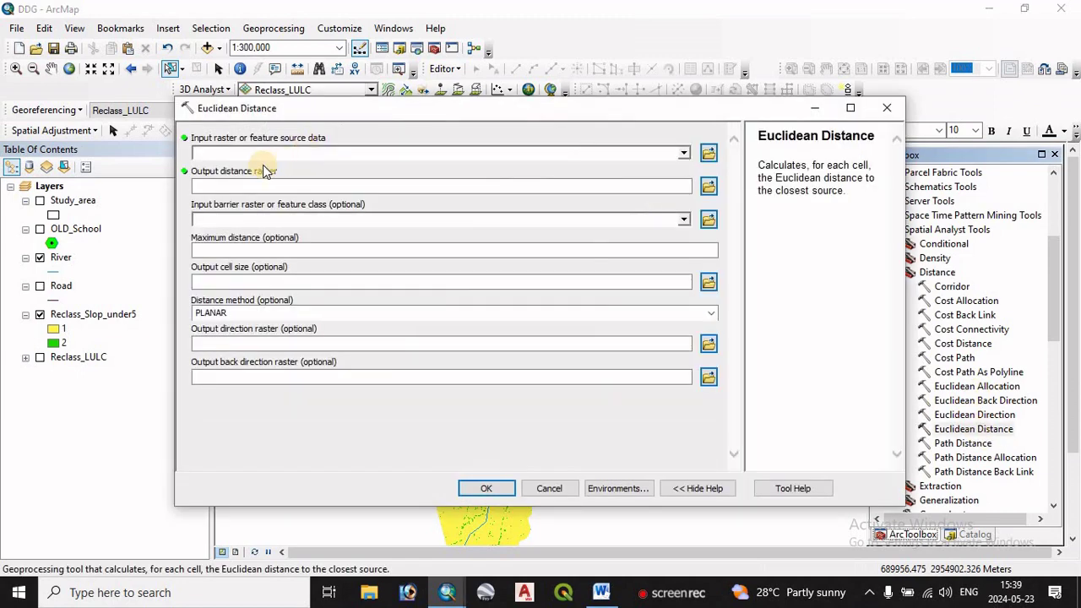
{"action": "left_click", "coordinate": [681, 156]}
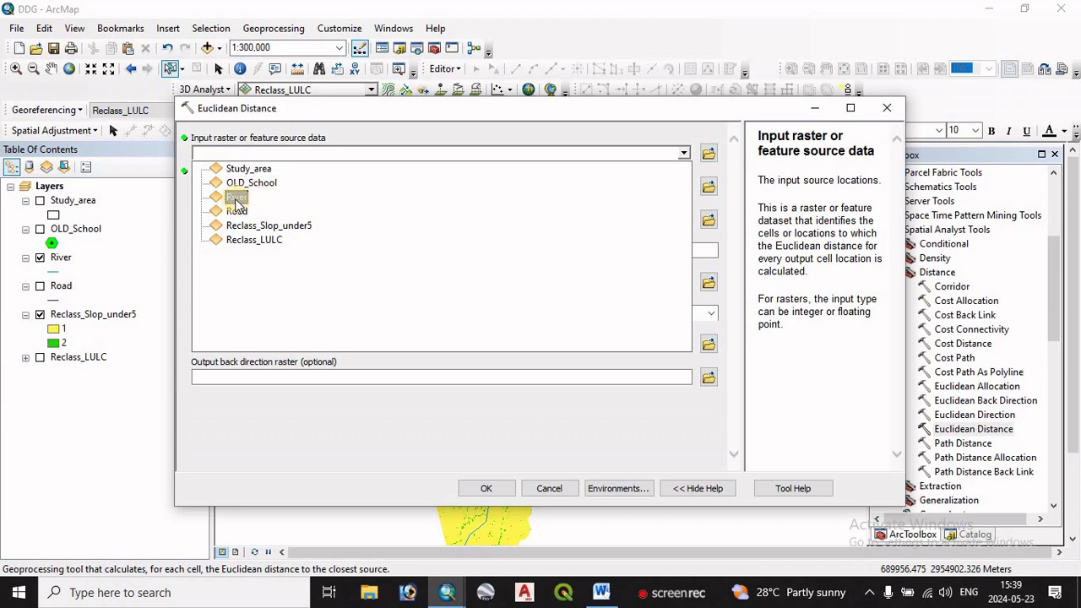
{"action": "left_click", "coordinate": [236, 198]}
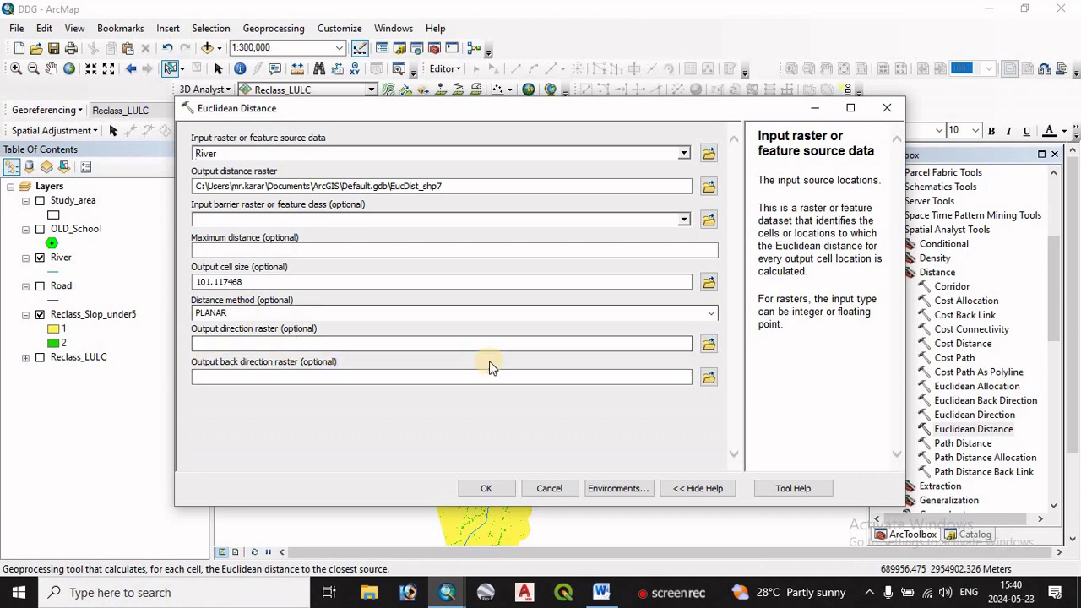
Set the Euclidean Distance processing extent to Same as layer Study_area in the environment settings.
{"action": "left_click", "coordinate": [604, 488]}
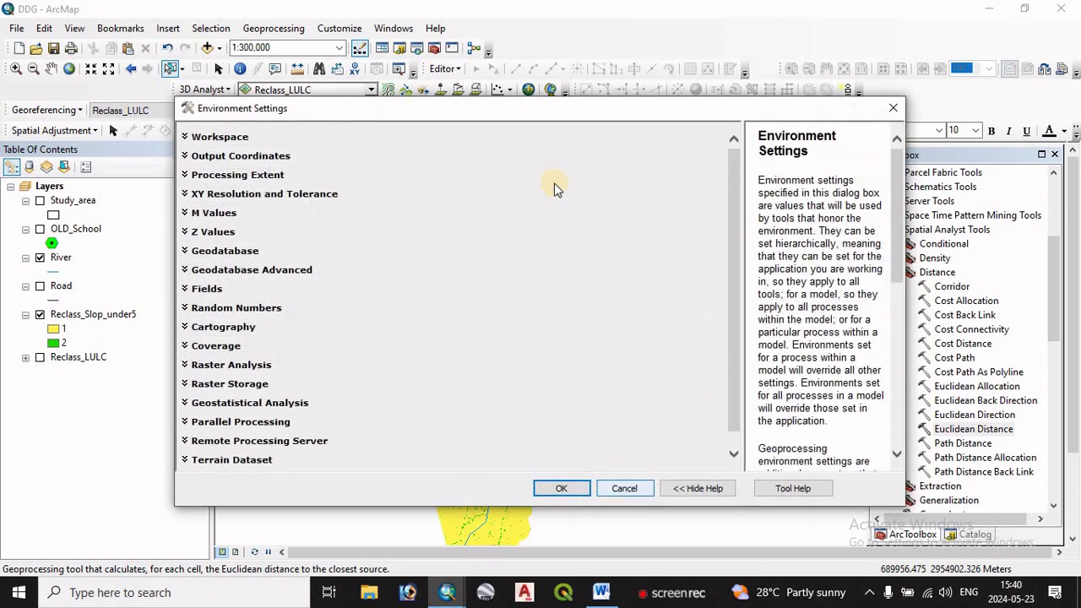
{"action": "left_click", "coordinate": [213, 175]}
{"action": "left_click", "coordinate": [241, 205]}
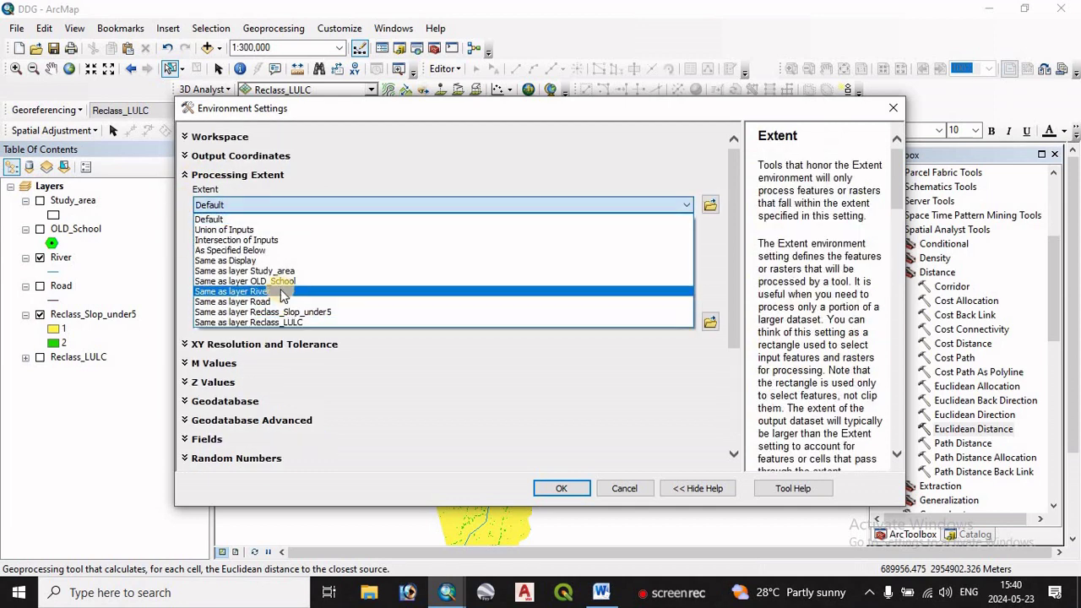
{"action": "left_click", "coordinate": [279, 271]}
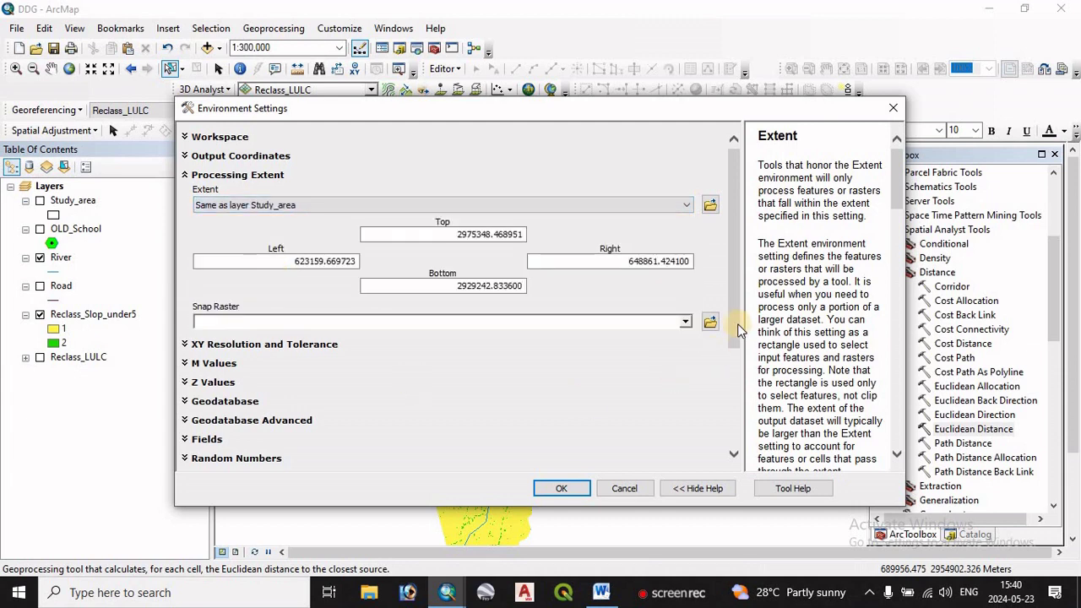
Set the raster analysis mask to Study_area in the environment settings.
{"action": "scroll", "coordinate": [741, 329], "scroll_direction": "down", "scroll_amount": 3}
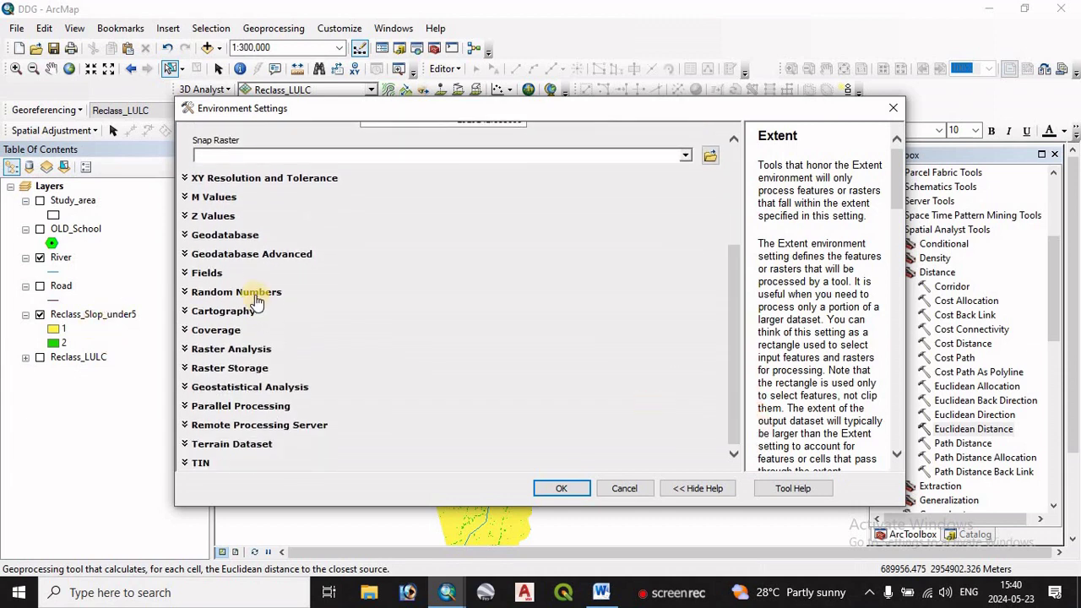
{"action": "left_click", "coordinate": [241, 351]}
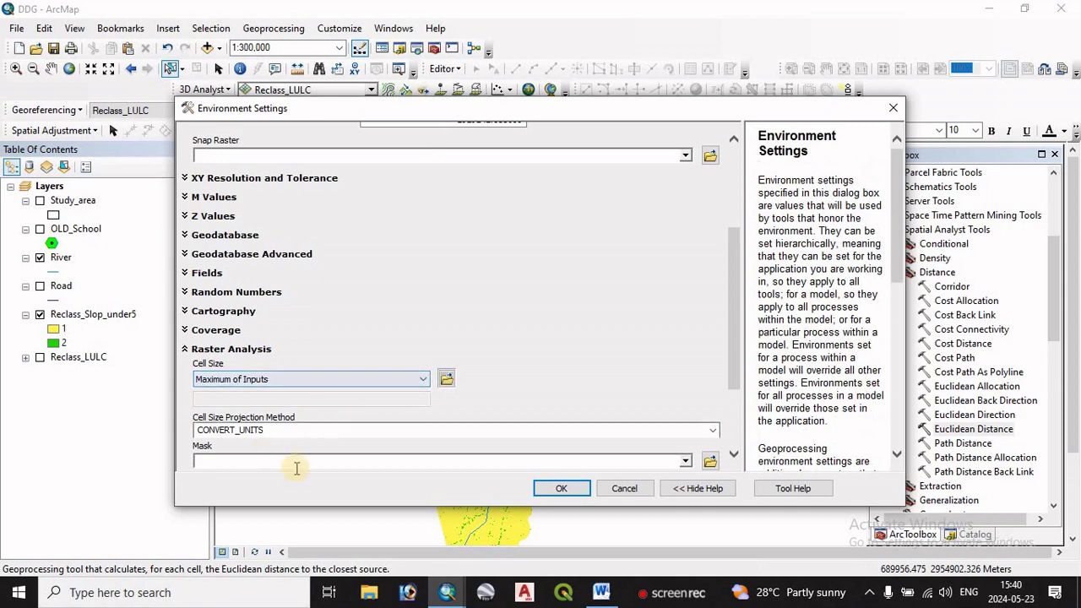
{"action": "left_click", "coordinate": [685, 462]}
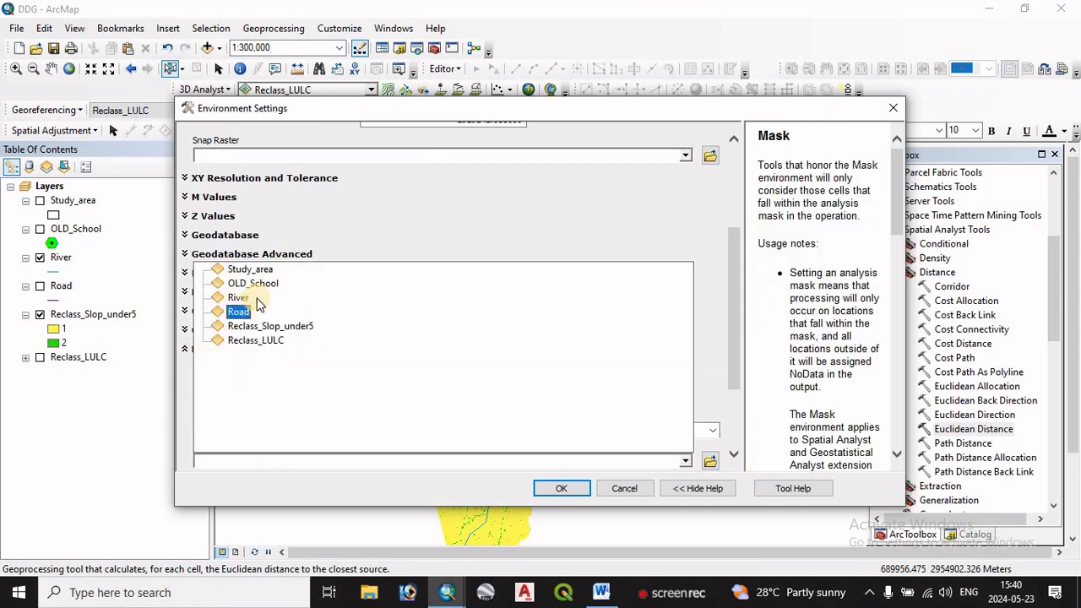
{"action": "left_click", "coordinate": [228, 264]}
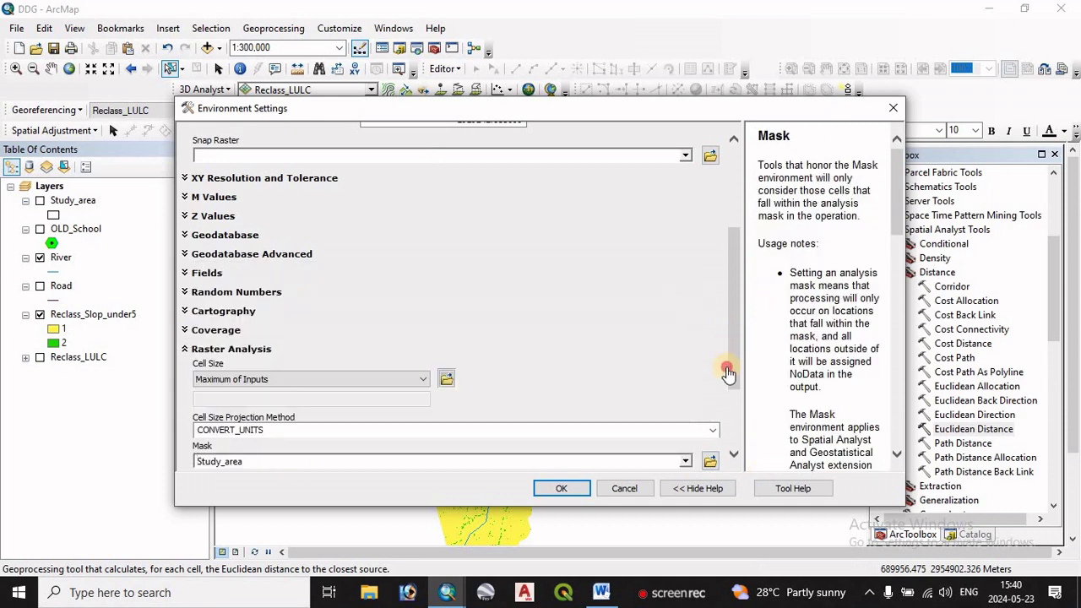
{"action": "left_click", "coordinate": [724, 420]}
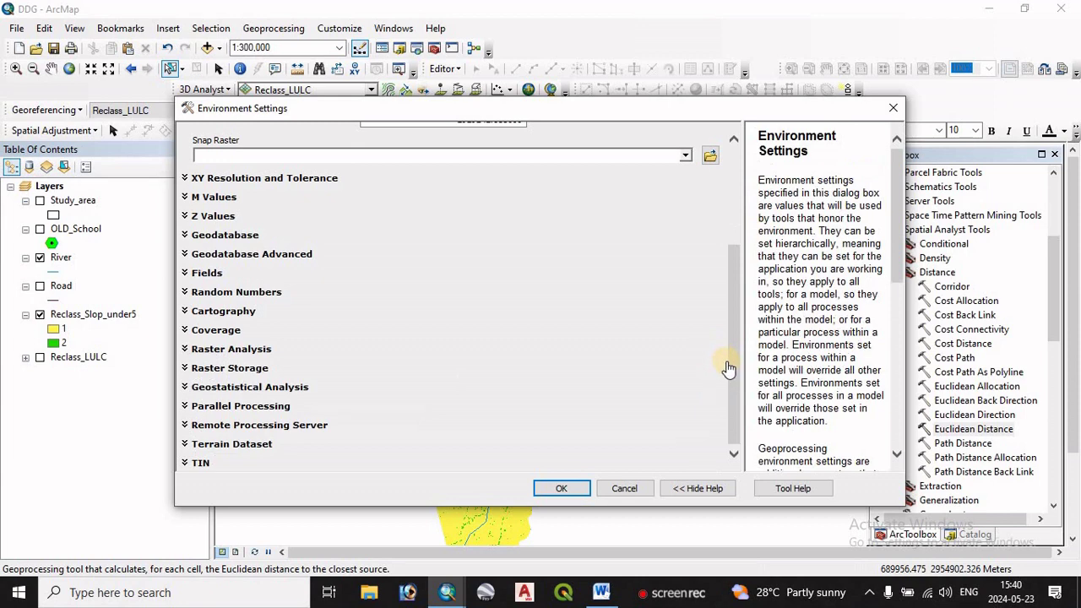
Open the Parallel Processing Factor setting, accept the environment settings, and run the Euclidean Distance calculation for River.
{"action": "left_click", "coordinate": [234, 407]}
{"action": "left_click", "coordinate": [249, 432]}
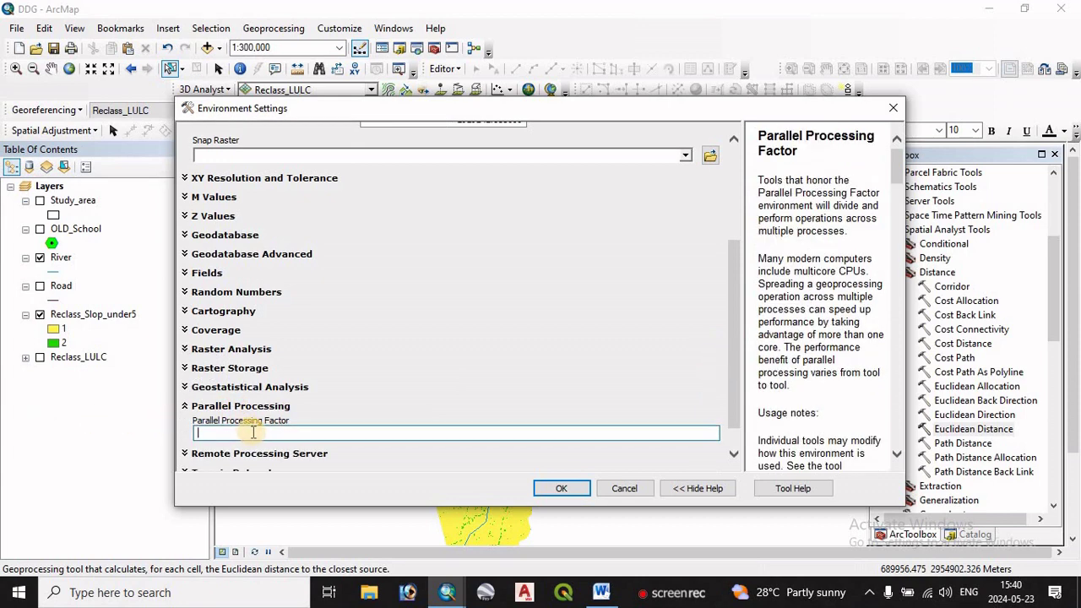
{"action": "left_click", "coordinate": [573, 495]}
{"action": "left_click", "coordinate": [477, 488]}
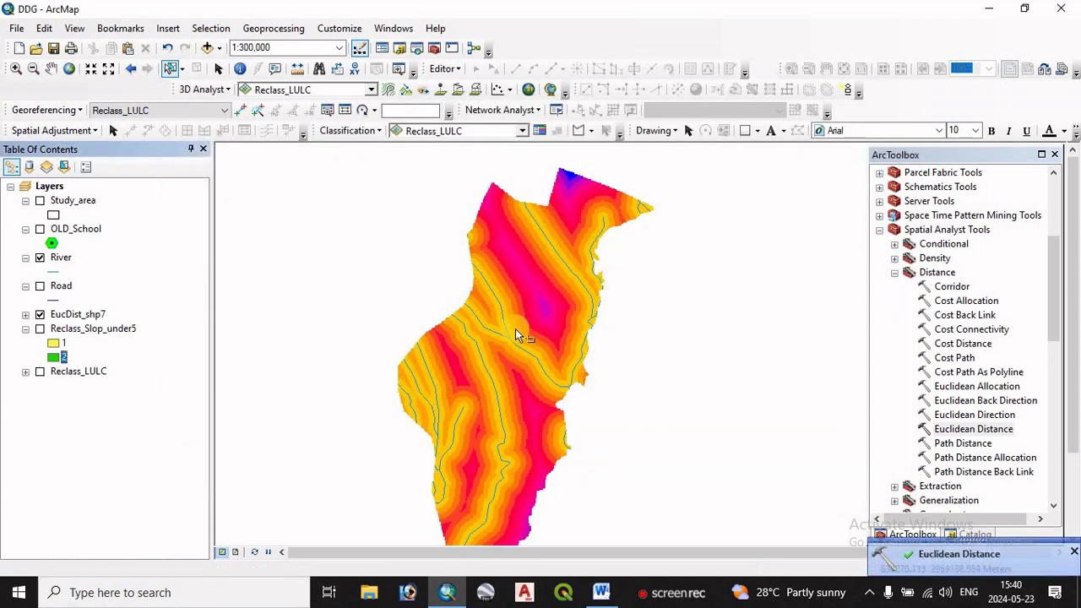
{"action": "left_click", "coordinate": [1074, 554]}
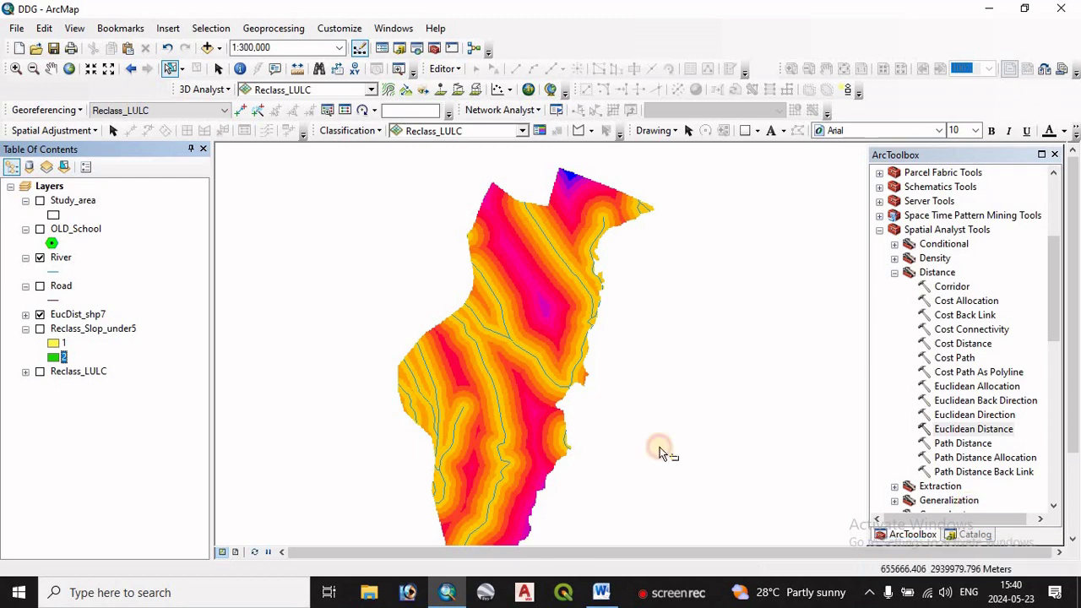
Review the river distance criterion of more than 2 km (2000 meter) in the Word document and return to ArcMap.
{"action": "left_click", "coordinate": [603, 595]}
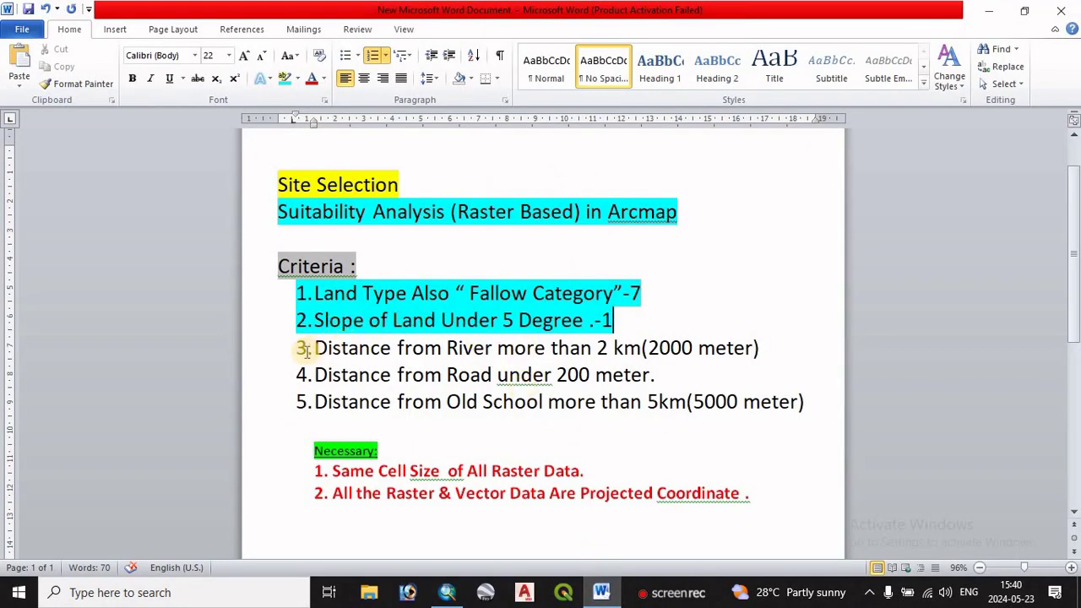
{"action": "left_click_drag", "start_coordinate": [317, 348], "coordinate": [764, 346]}
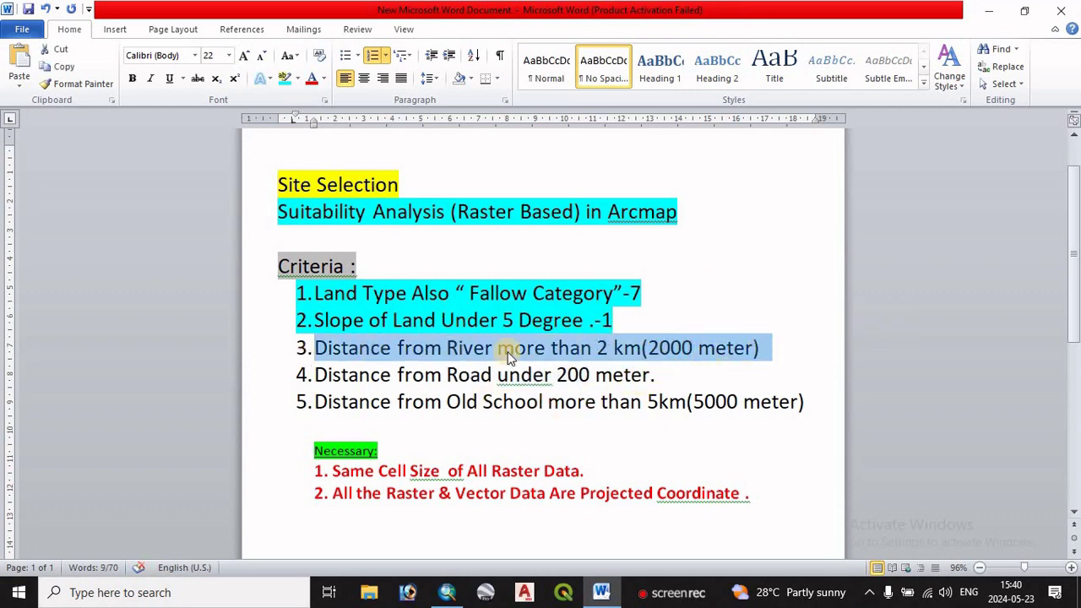
{"action": "left_click", "coordinate": [454, 594]}
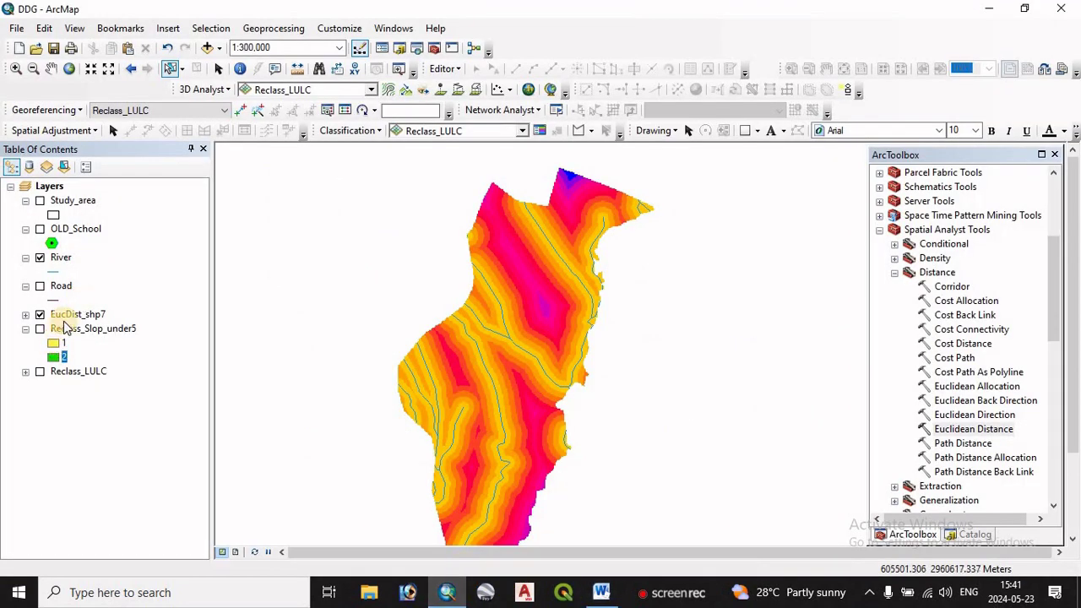
Remove the River layer from the map and expand the legend of EucDist_shp7.
{"action": "right_click", "coordinate": [59, 259]}
{"action": "left_click", "coordinate": [120, 258]}
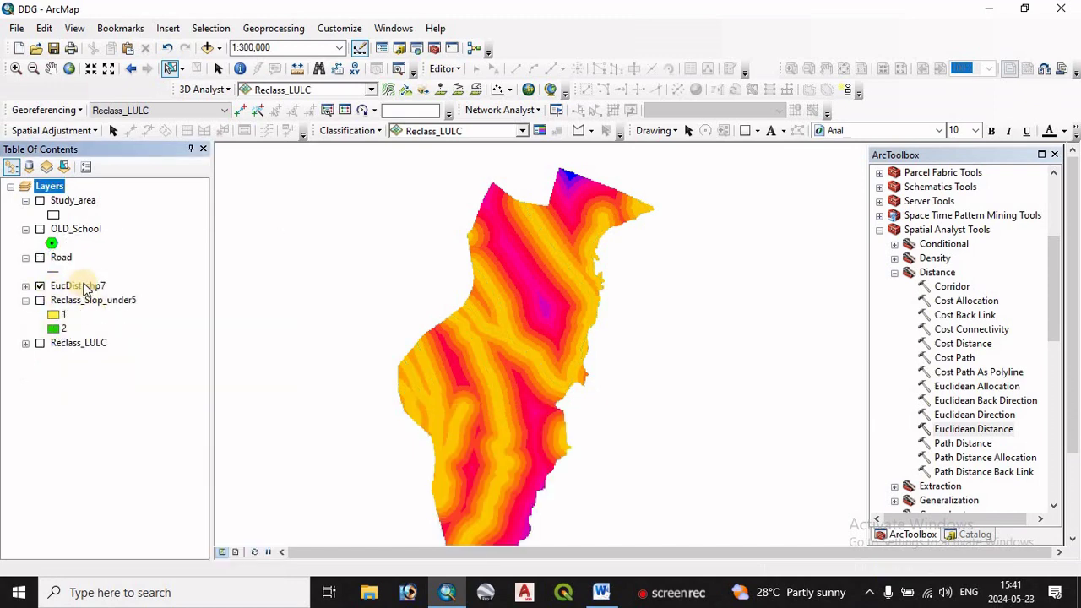
{"action": "left_click", "coordinate": [25, 285]}
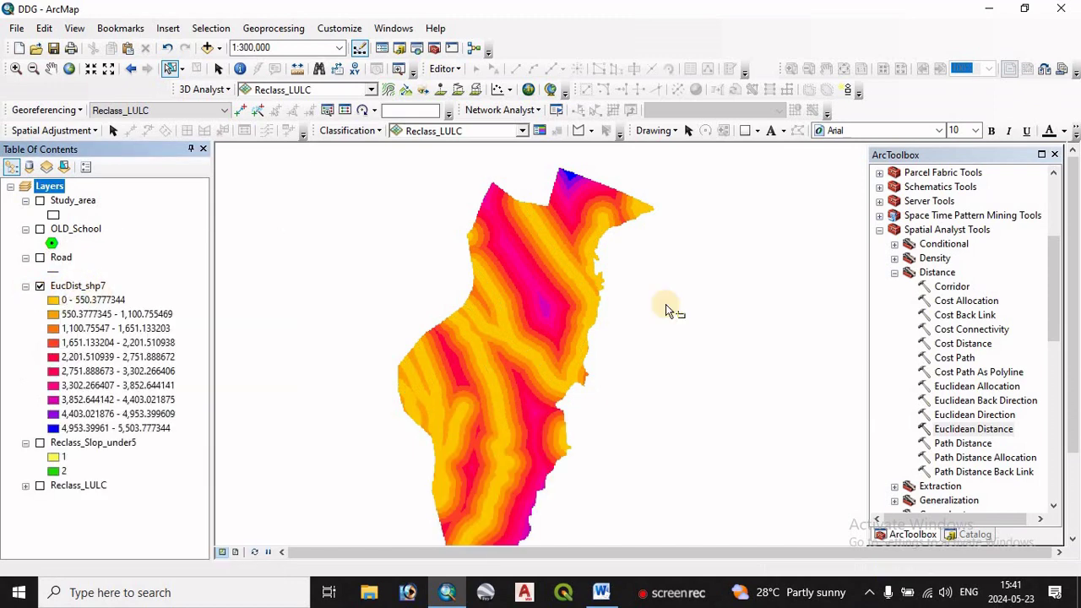
Start the Reclassify tool with the EucDist_shp7 distance raster as the input raster.
{"action": "scroll", "coordinate": [972, 338], "scroll_direction": "up", "scroll_amount": 3}
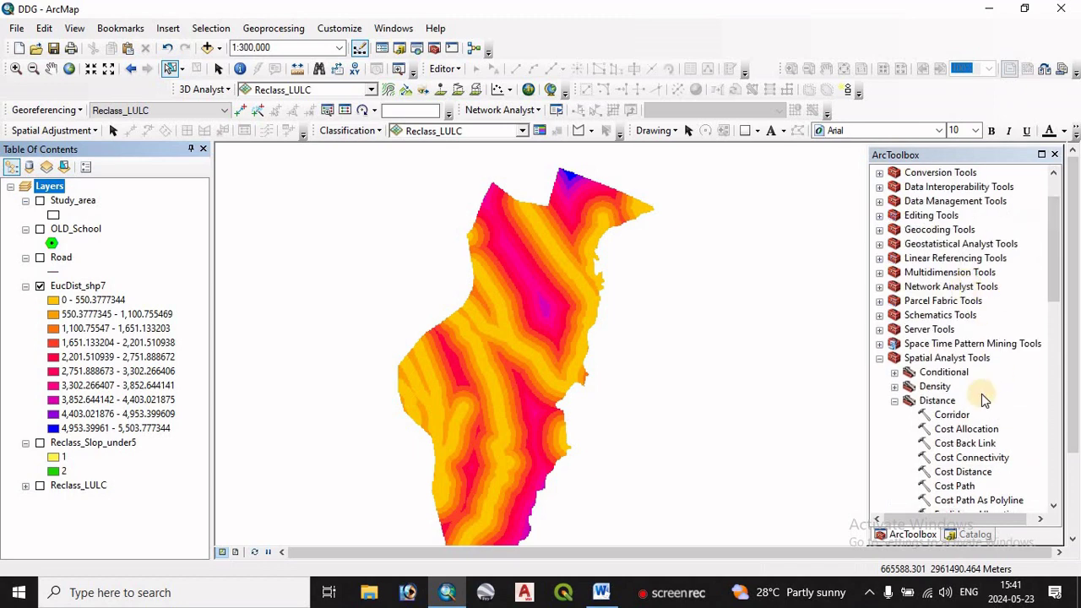
{"action": "scroll", "coordinate": [979, 393], "scroll_direction": "down", "scroll_amount": 7}
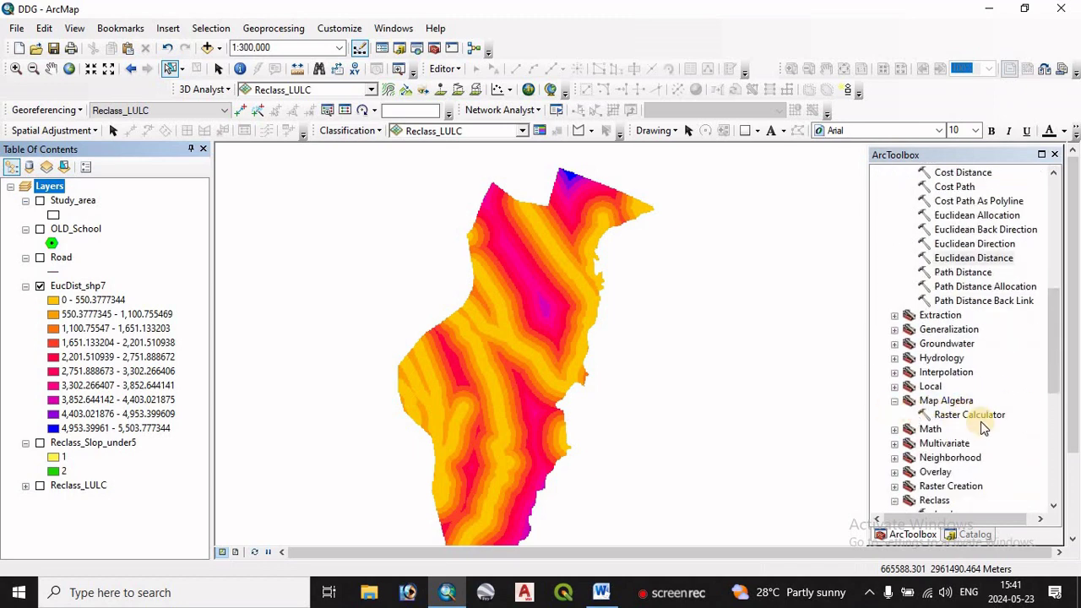
{"action": "scroll", "coordinate": [963, 418], "scroll_direction": "down", "scroll_amount": 2}
{"action": "scroll", "coordinate": [967, 460], "scroll_direction": "down", "scroll_amount": 1}
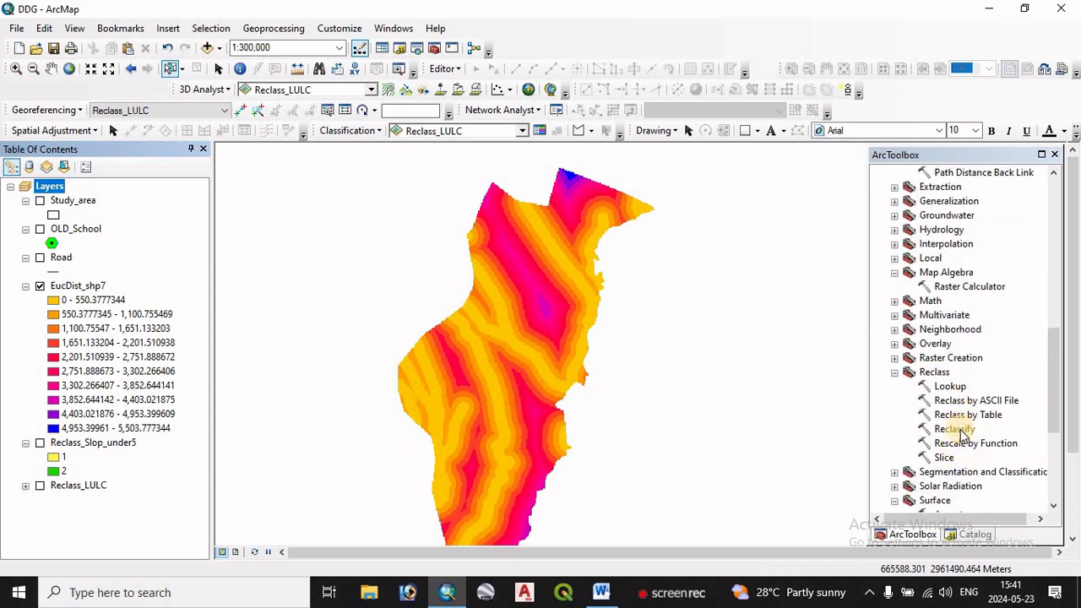
{"action": "double_click", "coordinate": [954, 429]}
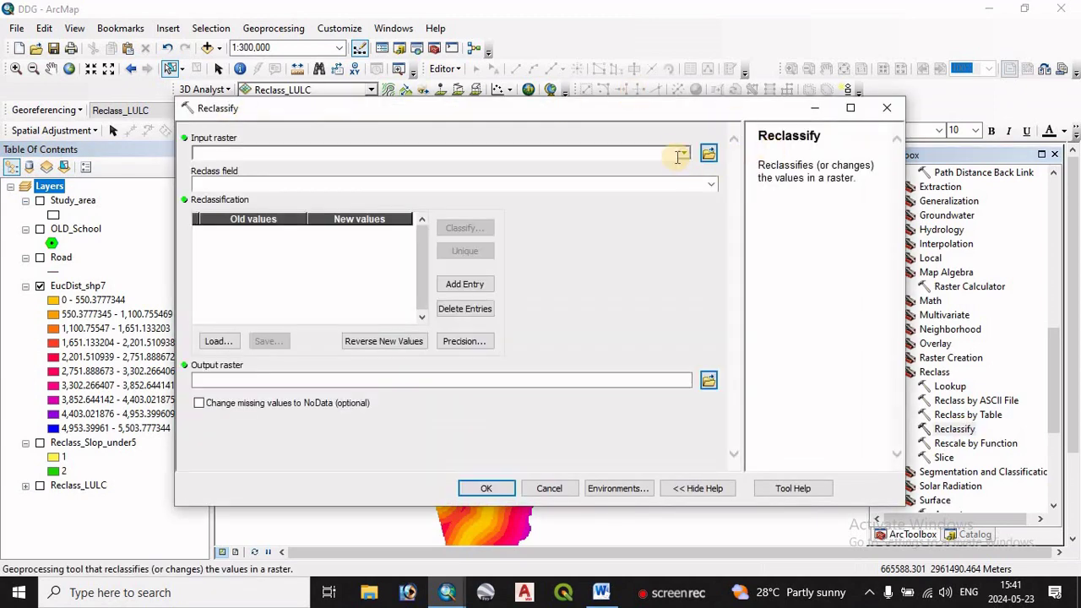
{"action": "left_click", "coordinate": [683, 154]}
{"action": "left_click", "coordinate": [254, 165]}
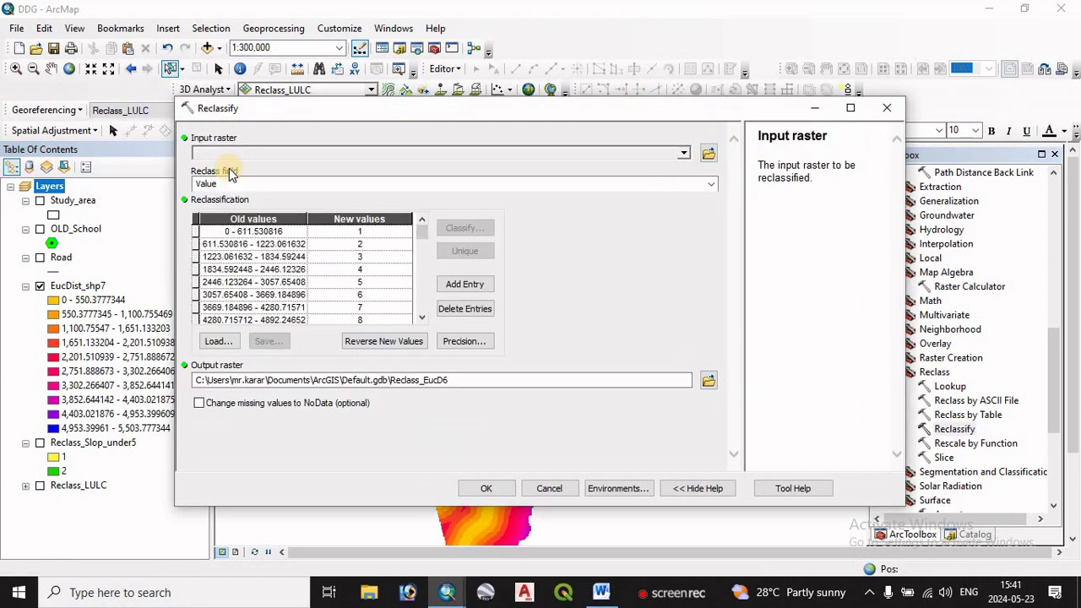
Classify the EucDist_shp7 values into 2 classes with the first break value set to 2000.
{"action": "left_click", "coordinate": [478, 230]}
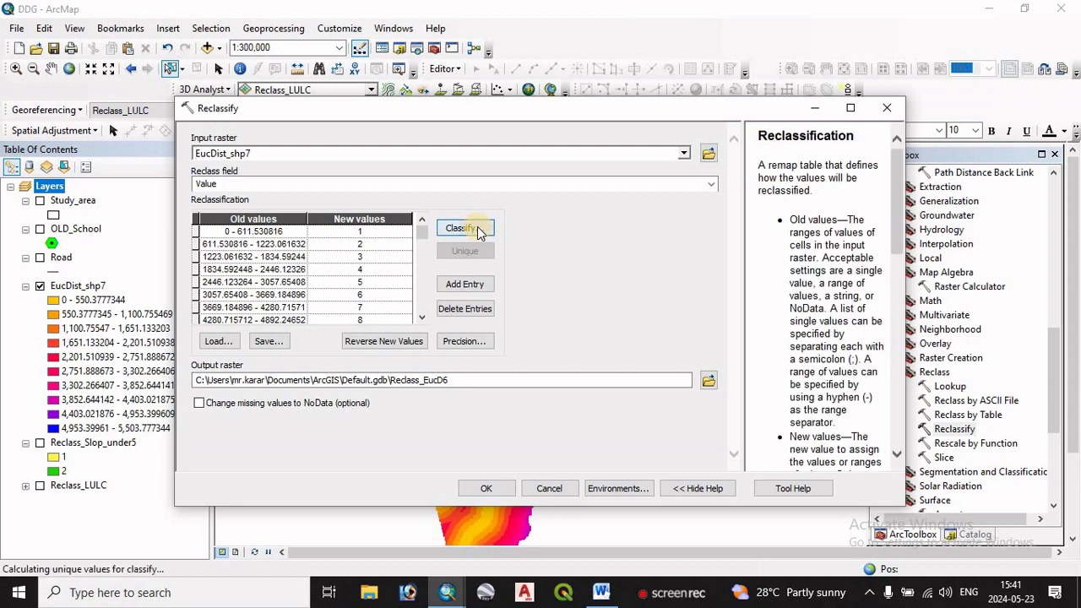
{"action": "left_click", "coordinate": [408, 179]}
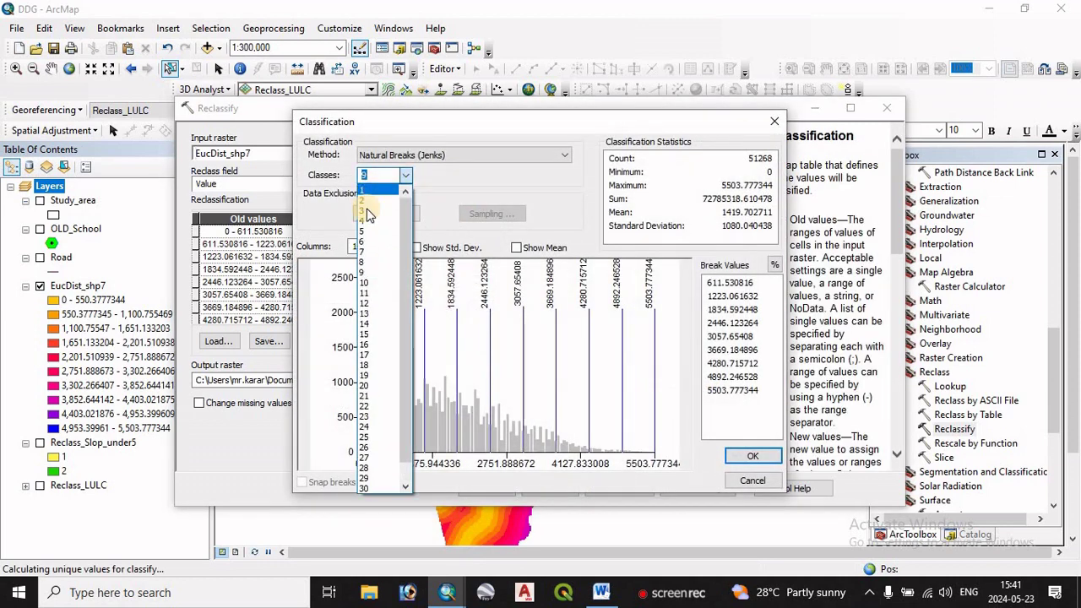
{"action": "left_click", "coordinate": [372, 200]}
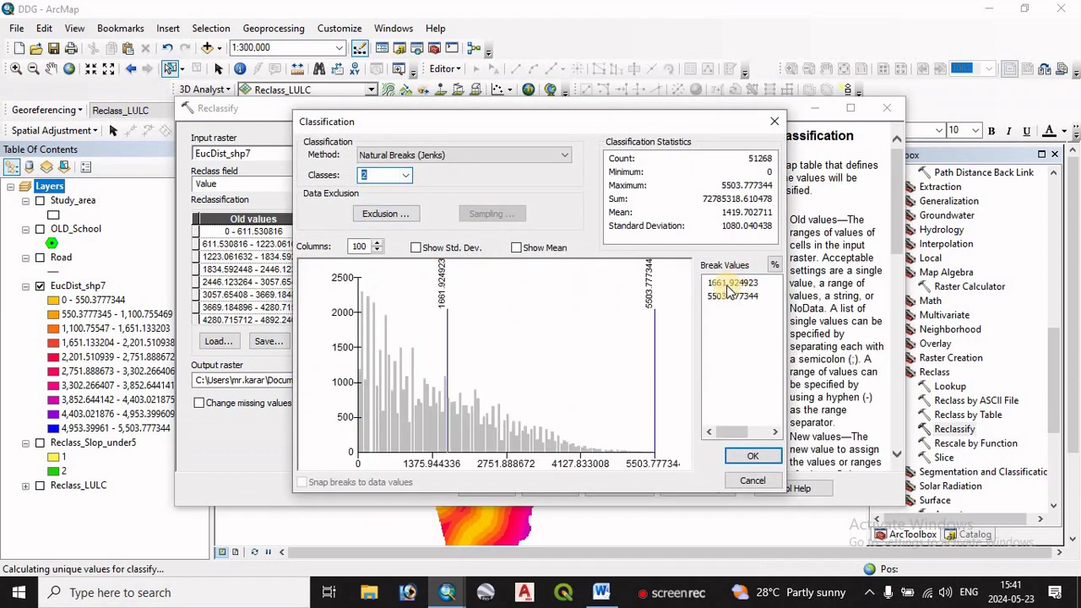
{"action": "left_click", "coordinate": [728, 285]}
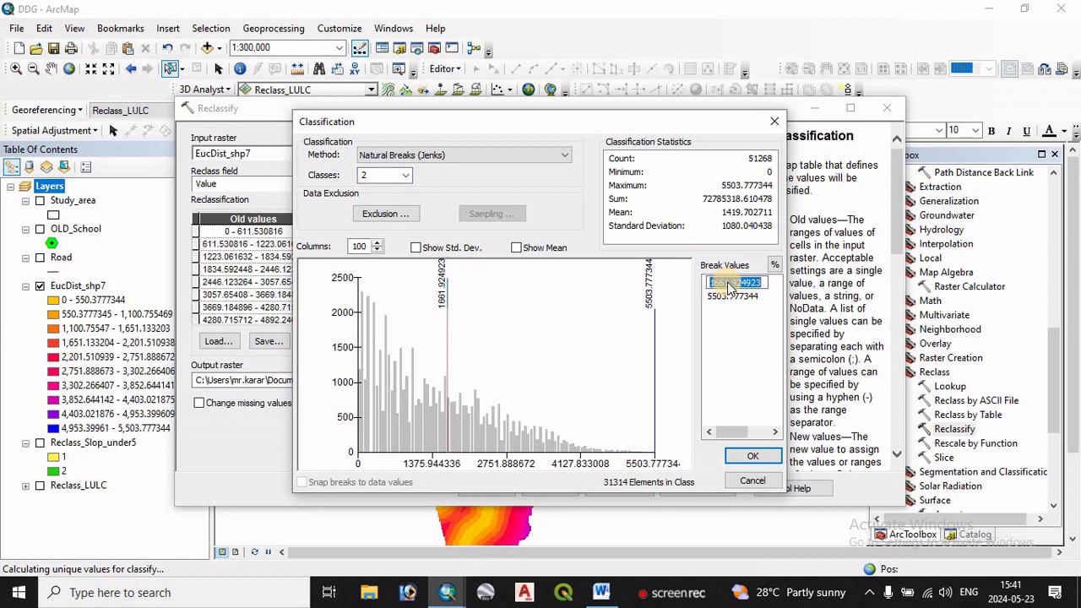
{"action": "key", "text": "Return"}
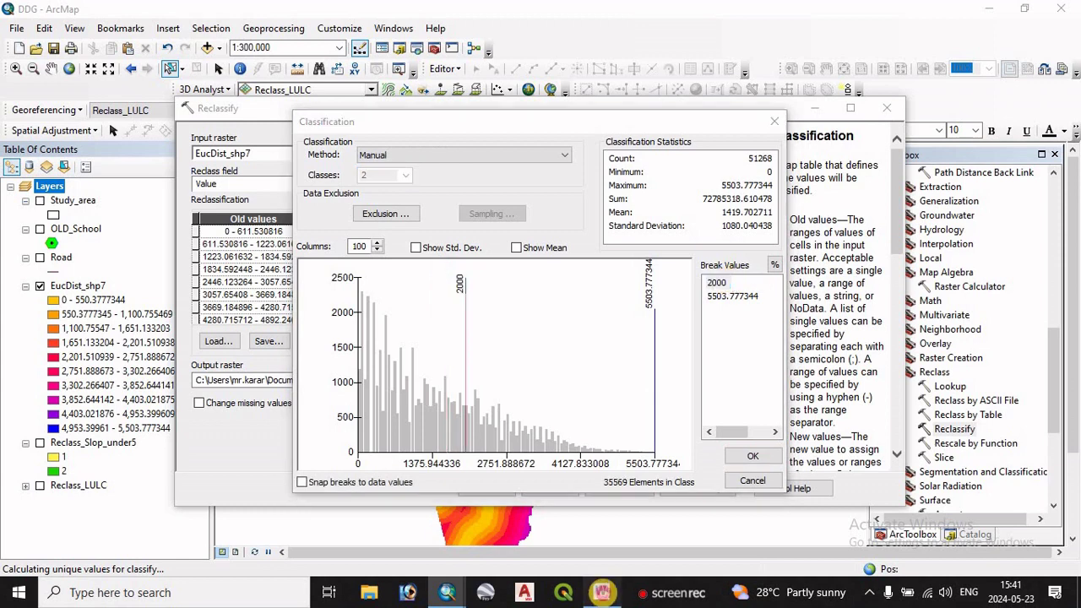
Check the river distance criterion in the Word document against the class break and return to ArcMap.
{"action": "left_click", "coordinate": [601, 593]}
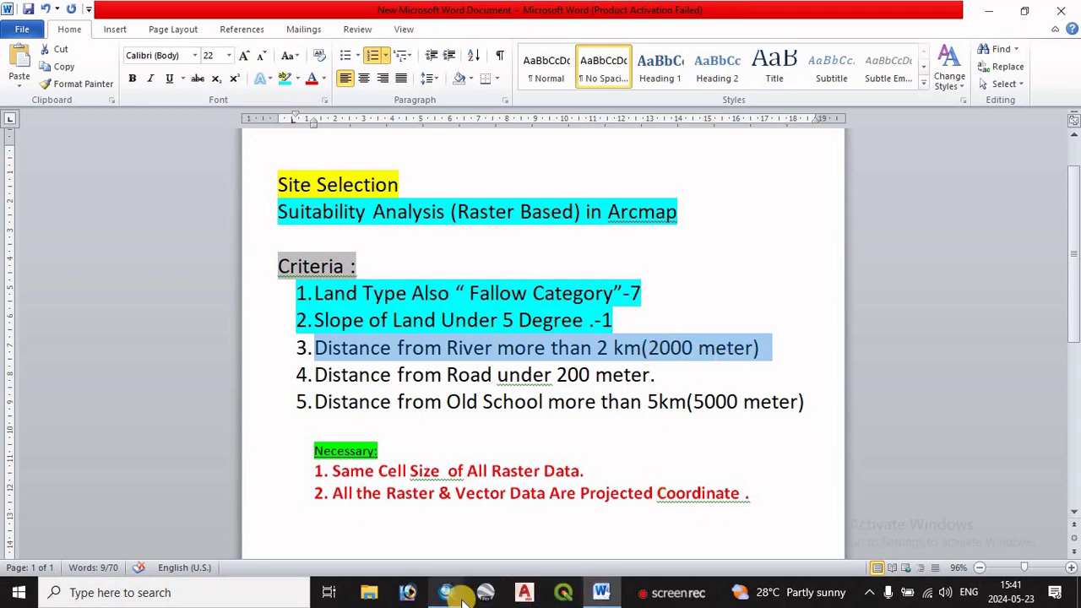
{"action": "mouse_move", "coordinate": [456, 595]}
{"action": "left_click", "coordinate": [414, 550]}
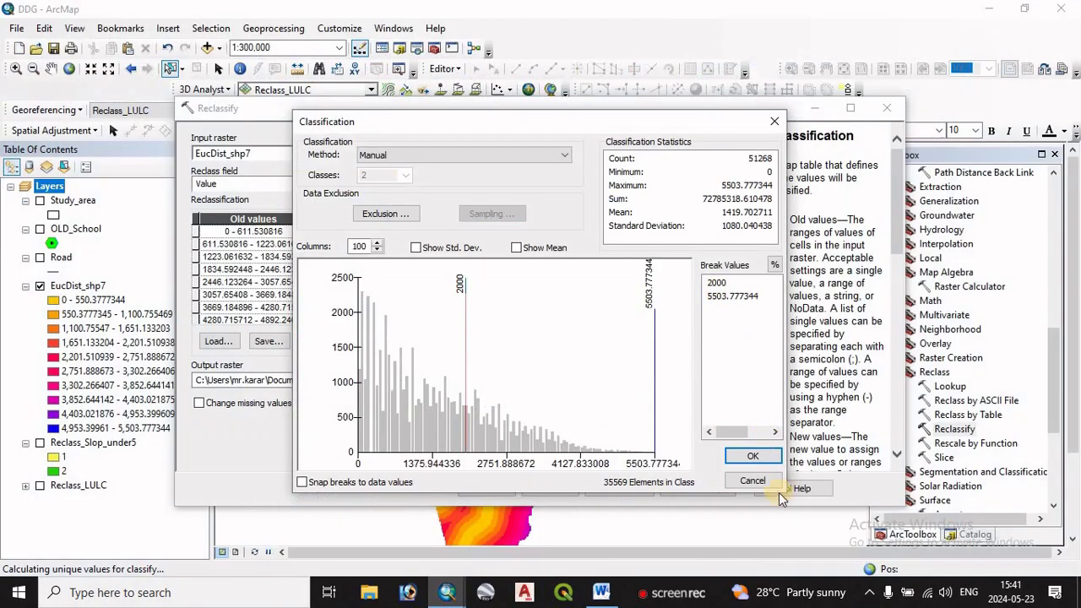
Accept the classification, name the output raster Reclass_River2000m, and run the reclassification.
{"action": "left_click", "coordinate": [753, 456]}
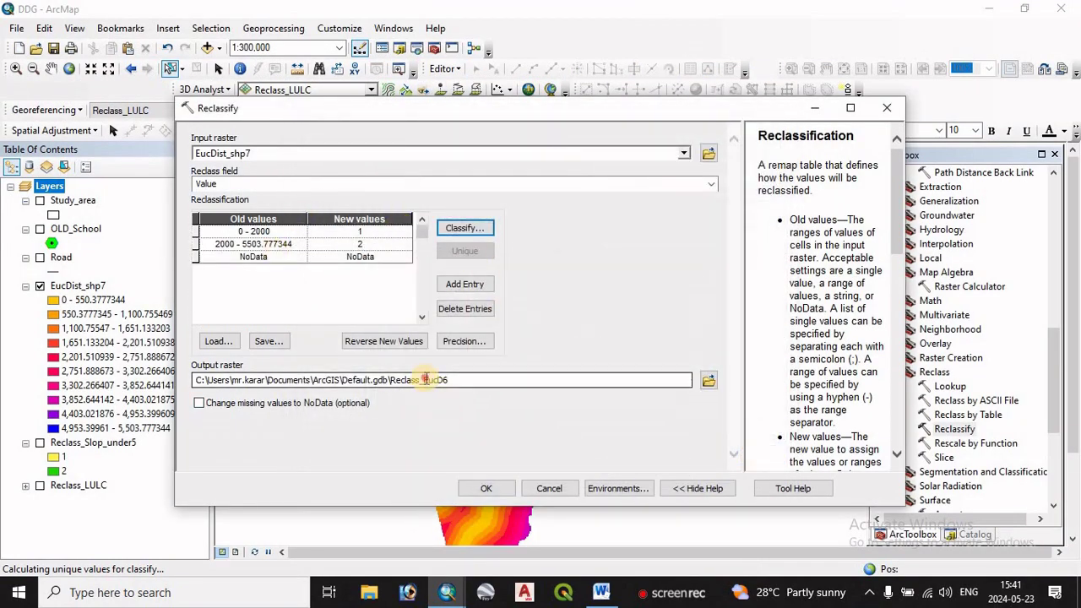
{"action": "left_click_drag", "start_coordinate": [424, 379], "coordinate": [501, 375]}
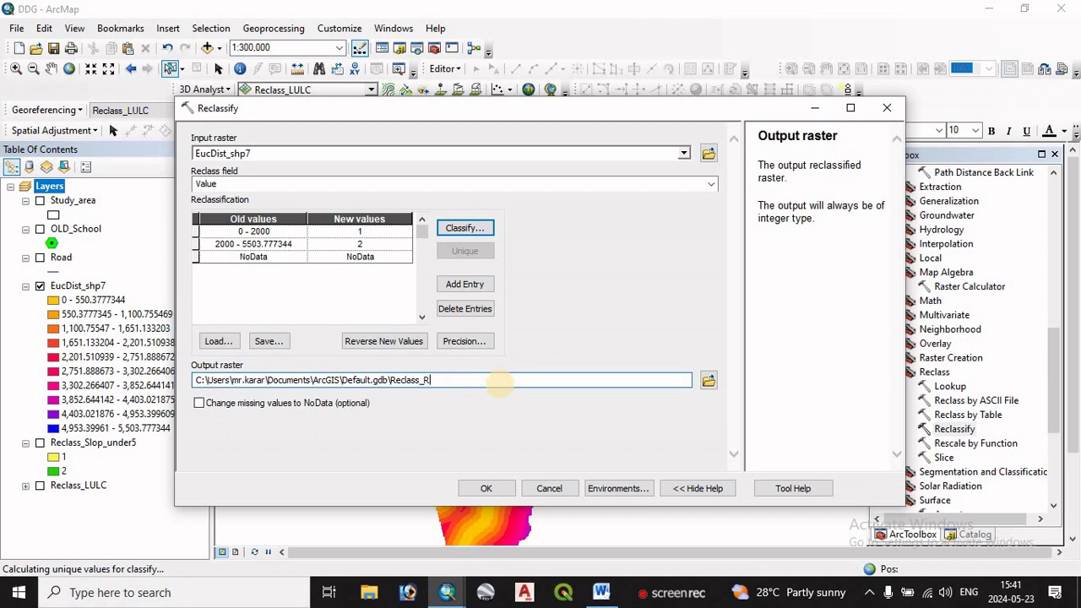
{"action": "left_click", "coordinate": [487, 489]}
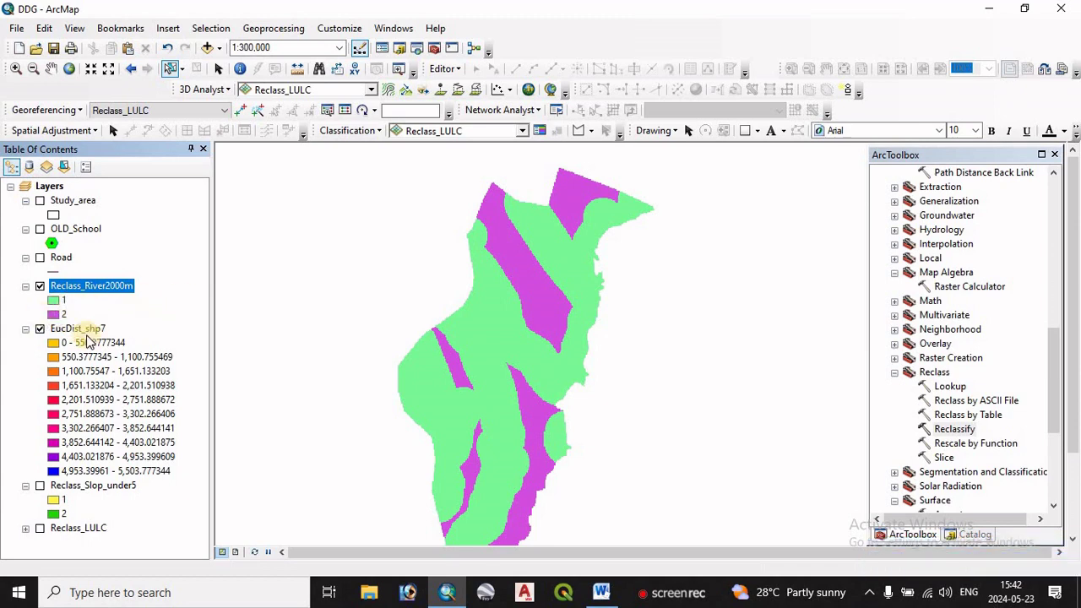
Check the river criterion in the Word document, return to ArcMap, and remove the EucDist_shp7 layer from the map.
{"action": "left_click", "coordinate": [600, 593]}
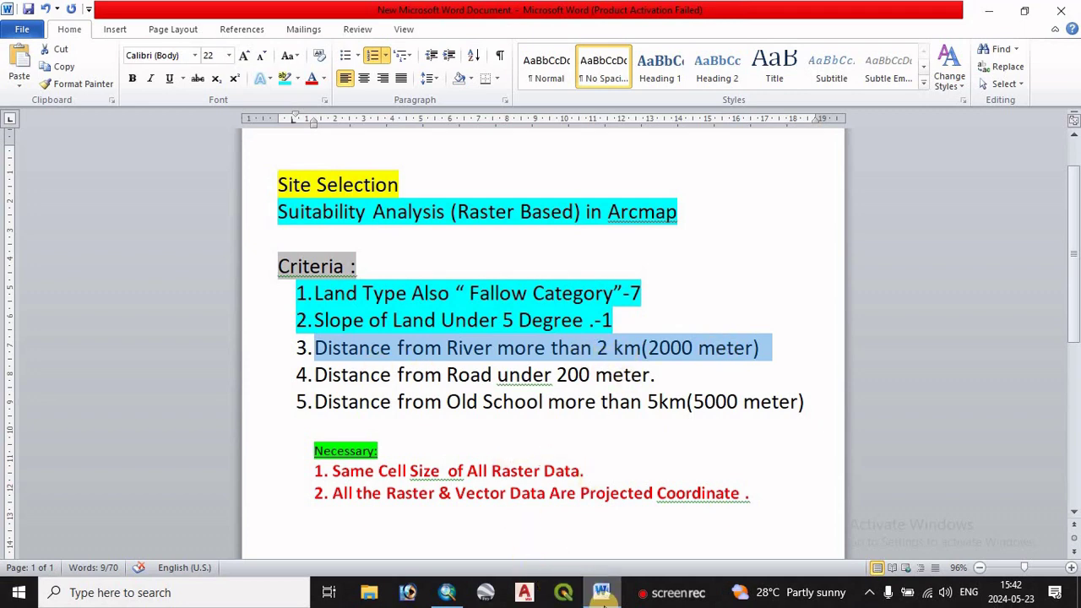
{"action": "left_click", "coordinate": [447, 592]}
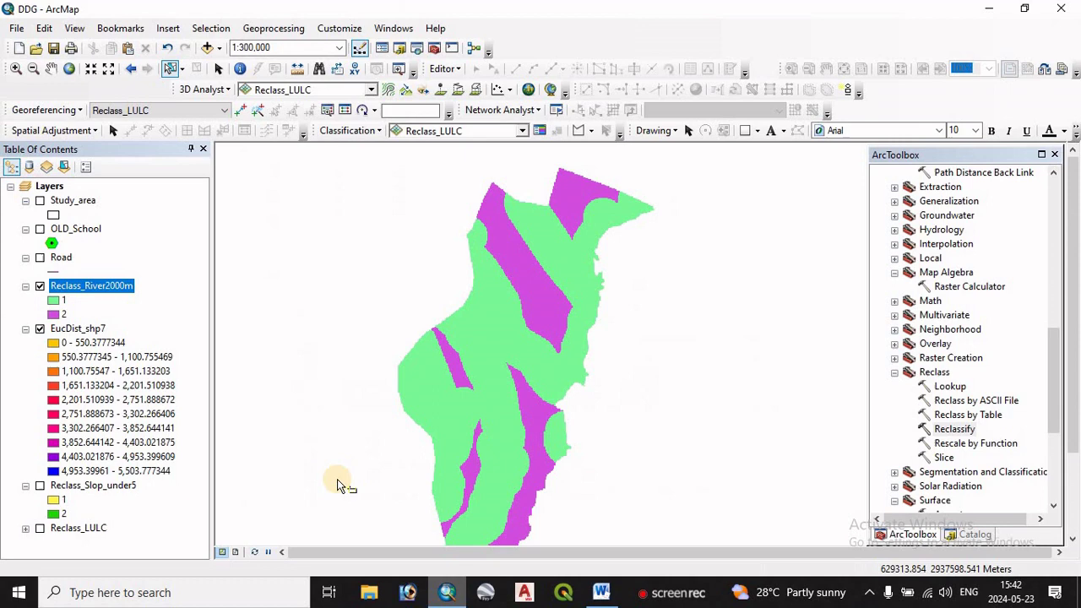
{"action": "left_click", "coordinate": [73, 332]}
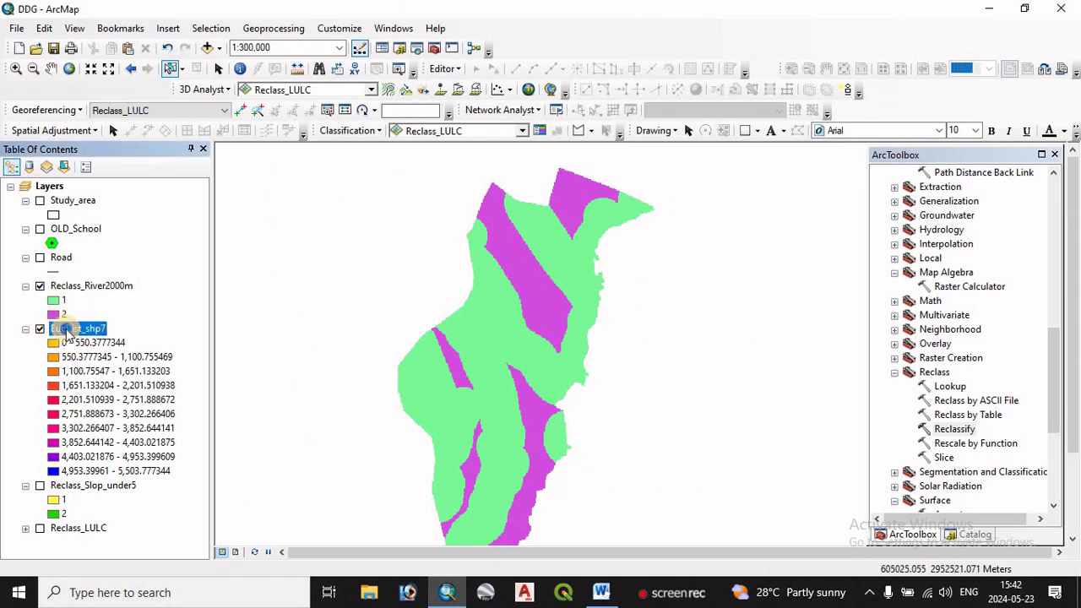
{"action": "right_click", "coordinate": [71, 330]}
{"action": "left_click", "coordinate": [119, 354]}
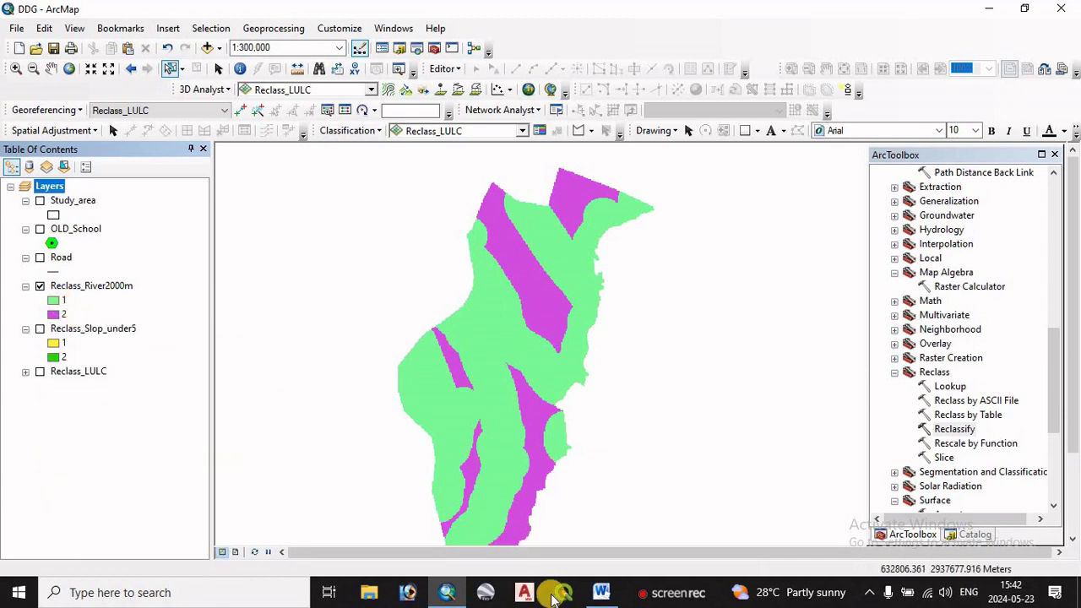
In the Word document, append "-2" to the river distance criterion and highlight that line in turquoise.
{"action": "left_click", "coordinate": [601, 593]}
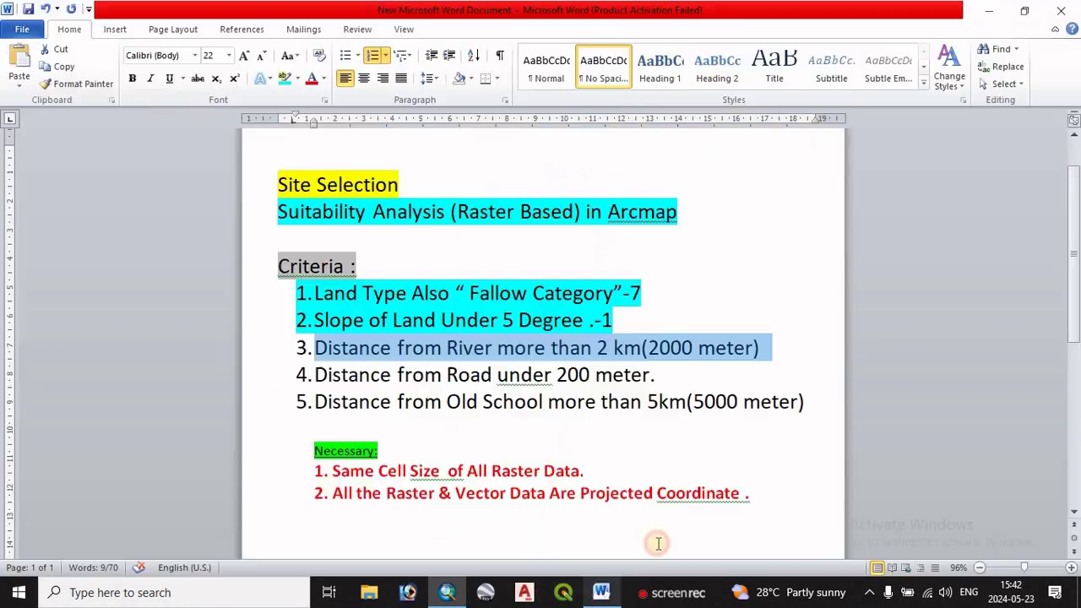
{"action": "left_click", "coordinate": [767, 349]}
{"action": "type", "text": "-"}
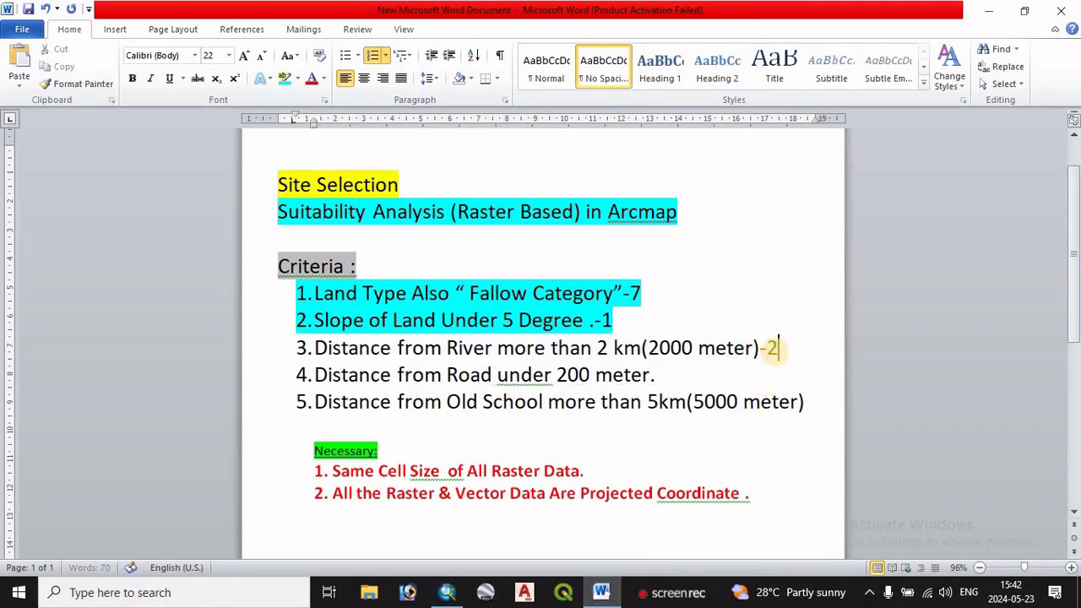
{"action": "type", "text": "2"}
{"action": "left_click", "coordinate": [289, 348]}
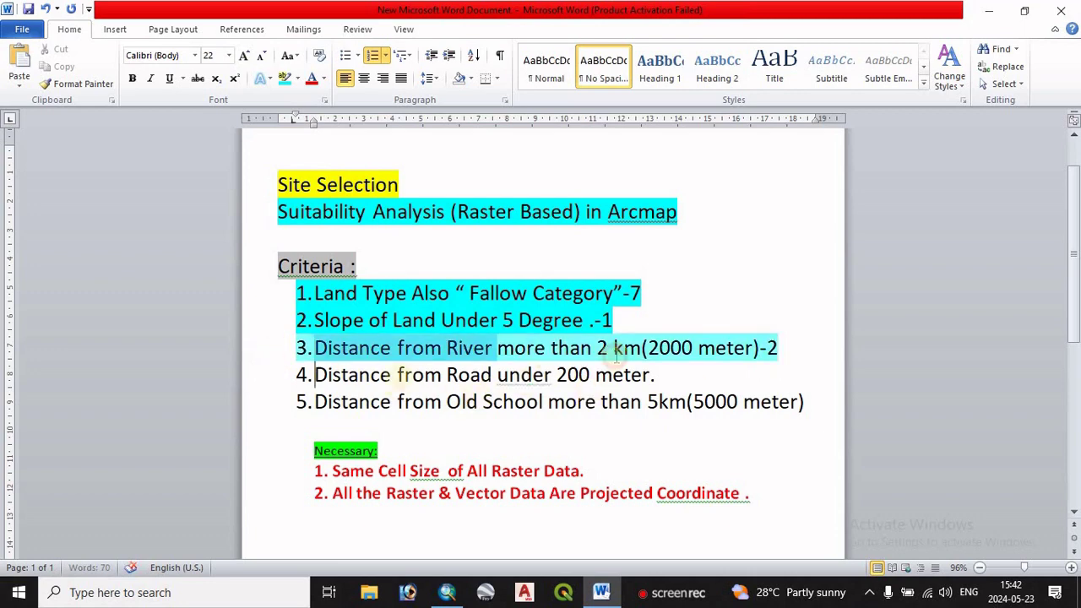
{"action": "left_click", "coordinate": [314, 374]}
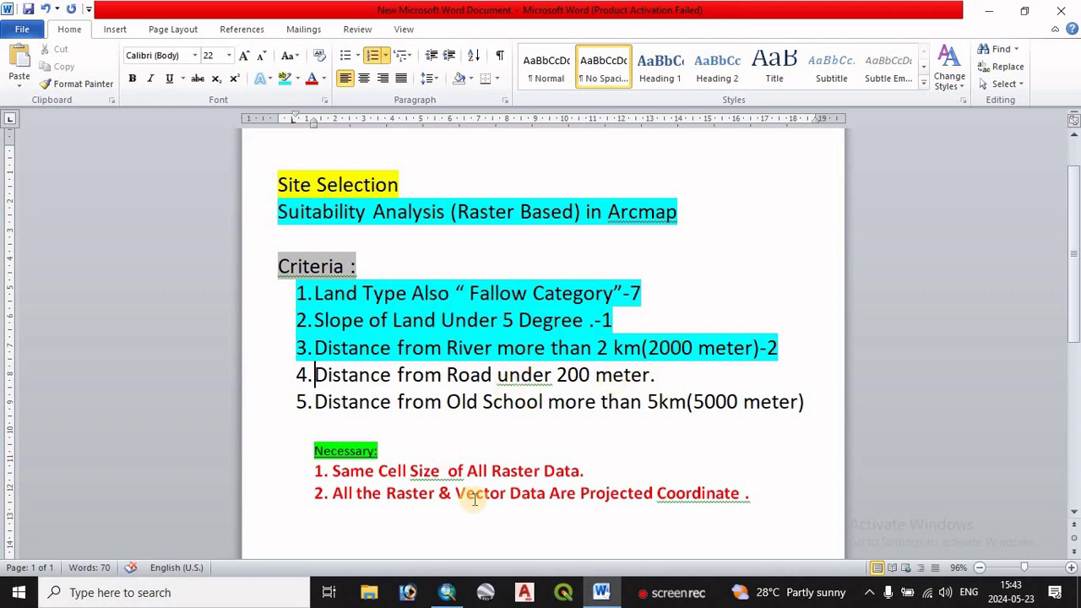
Return to ArcMap, hide Reclass_River2000m, and start the Euclidean Distance tool with Road as the source data.
{"action": "left_click", "coordinate": [448, 592]}
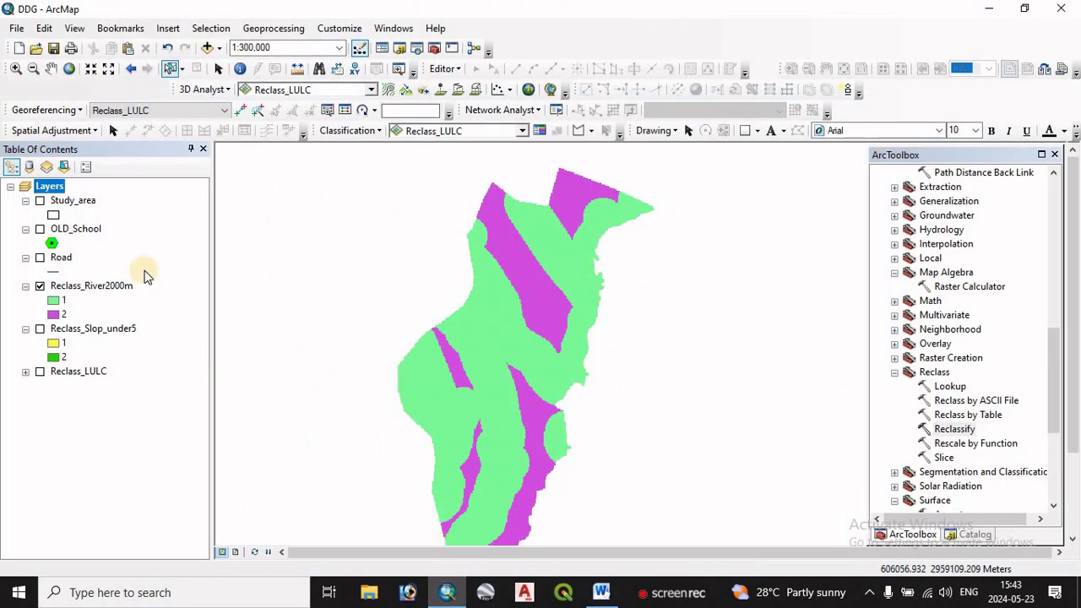
{"action": "left_click", "coordinate": [40, 288]}
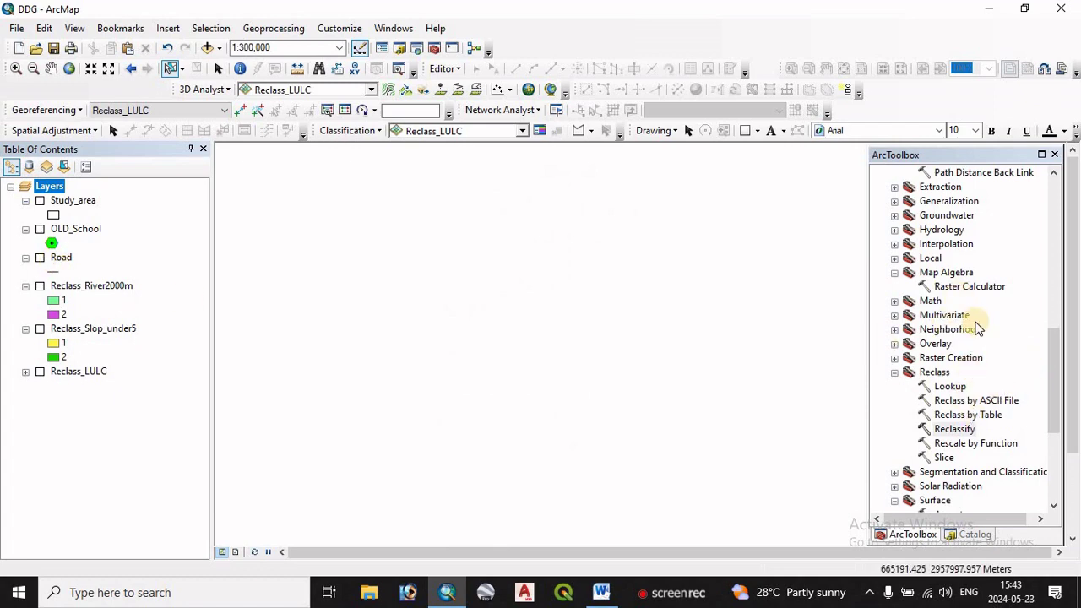
{"action": "scroll", "coordinate": [971, 321], "scroll_direction": "down", "scroll_amount": 4}
{"action": "scroll", "coordinate": [971, 393], "scroll_direction": "up", "scroll_amount": 7}
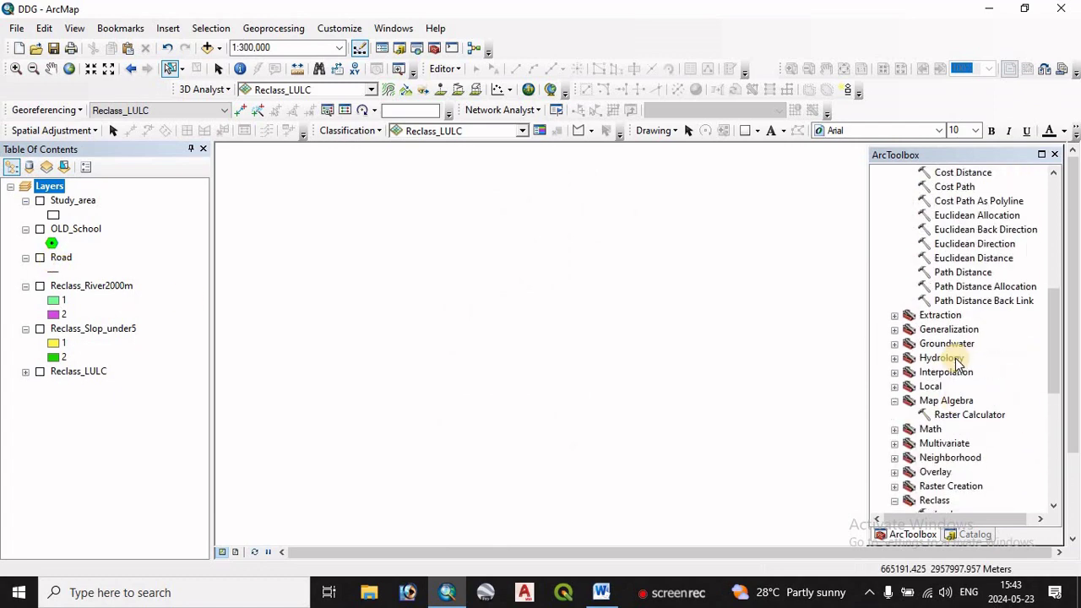
{"action": "double_click", "coordinate": [963, 257]}
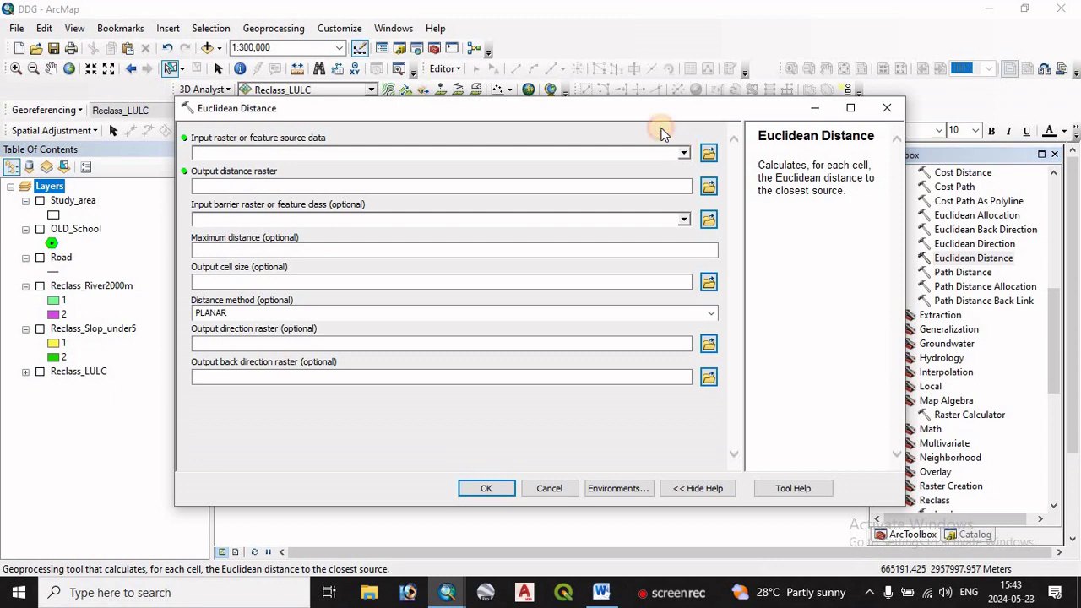
{"action": "left_click", "coordinate": [684, 153]}
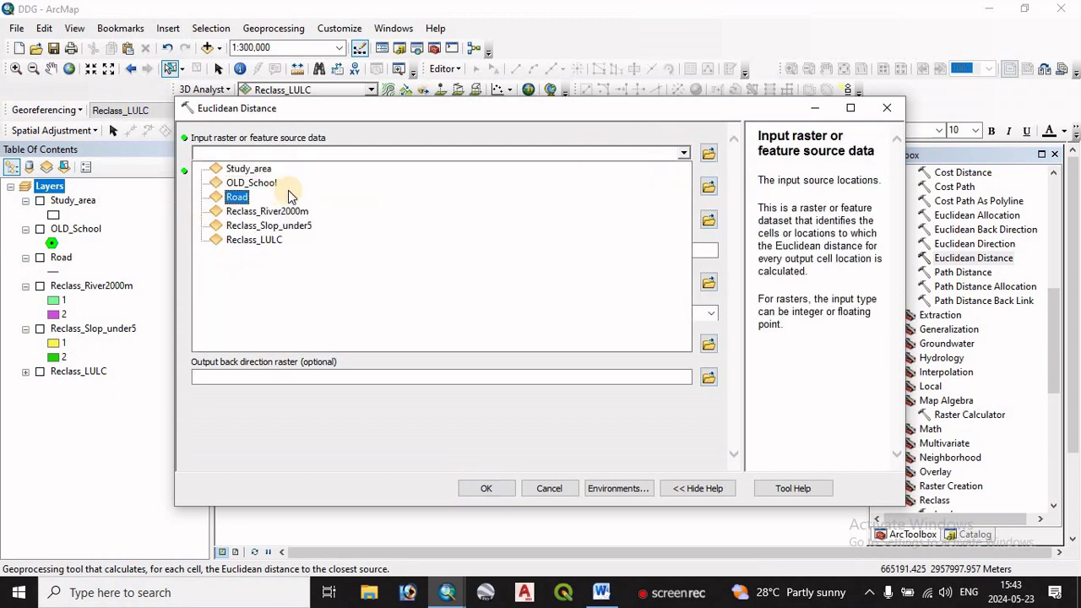
{"action": "left_click", "coordinate": [240, 201]}
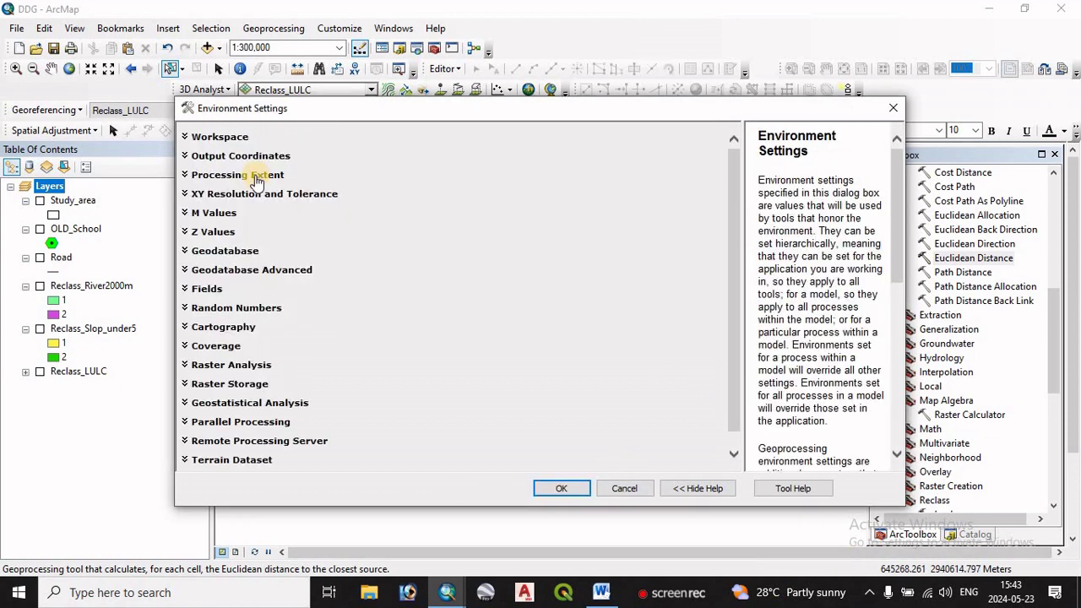
In the environment settings, set the processing extent to Same as layer Study_area and the raster analysis mask to Study_area.
{"action": "left_click", "coordinate": [256, 179]}
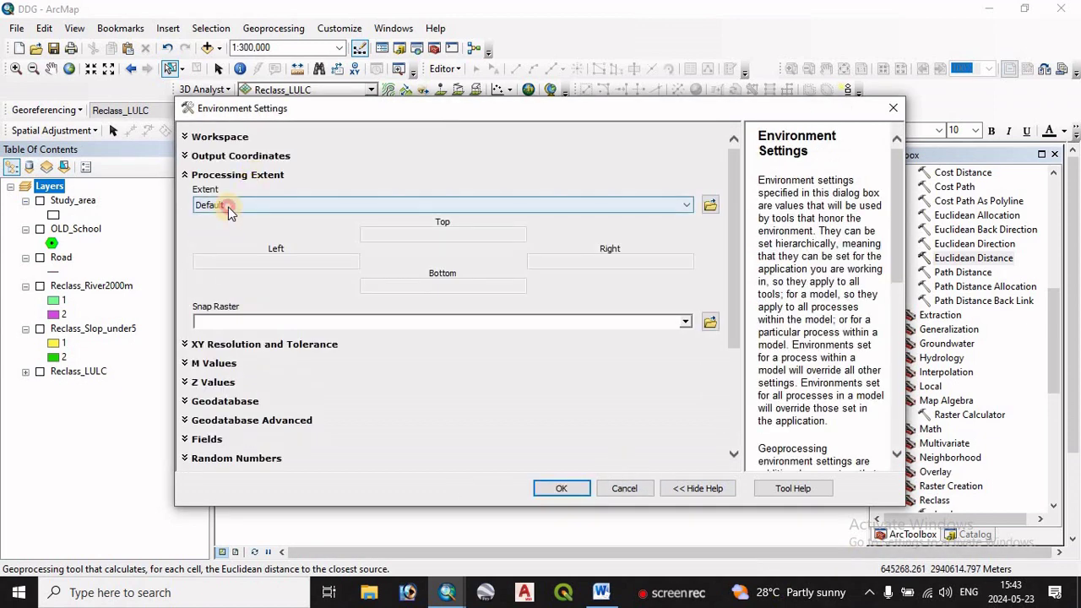
{"action": "left_click", "coordinate": [229, 209]}
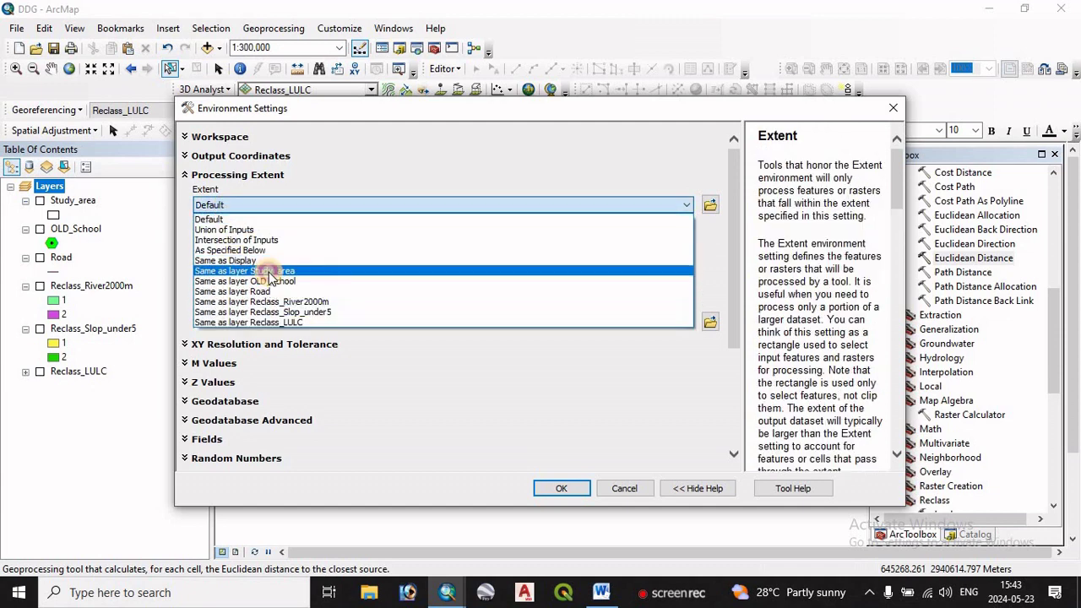
{"action": "left_click", "coordinate": [264, 271]}
{"action": "left_click_drag", "start_coordinate": [736, 336], "coordinate": [743, 464]}
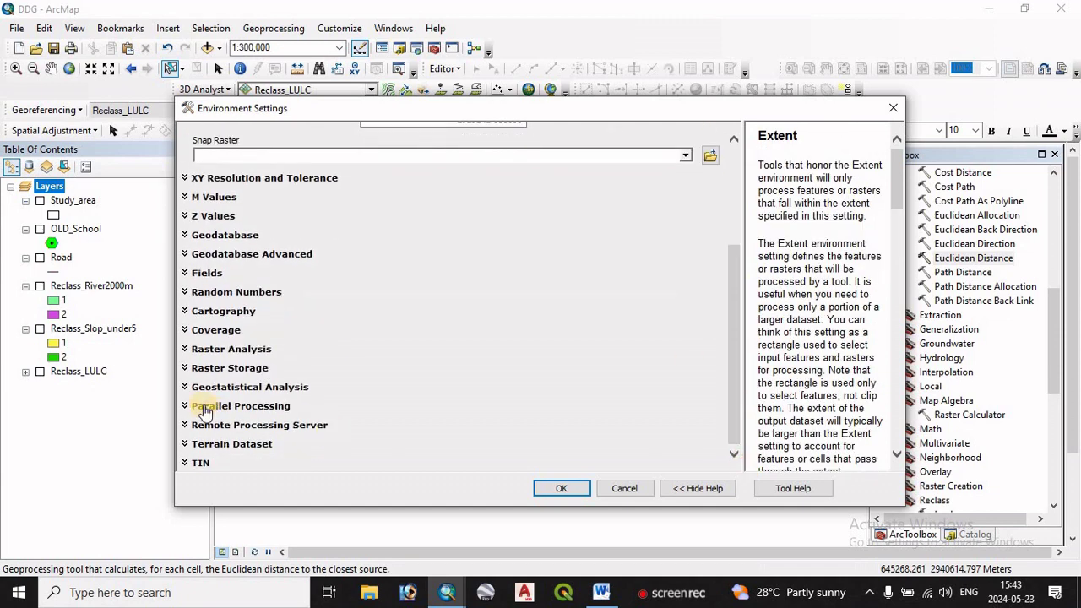
{"action": "left_click", "coordinate": [225, 352]}
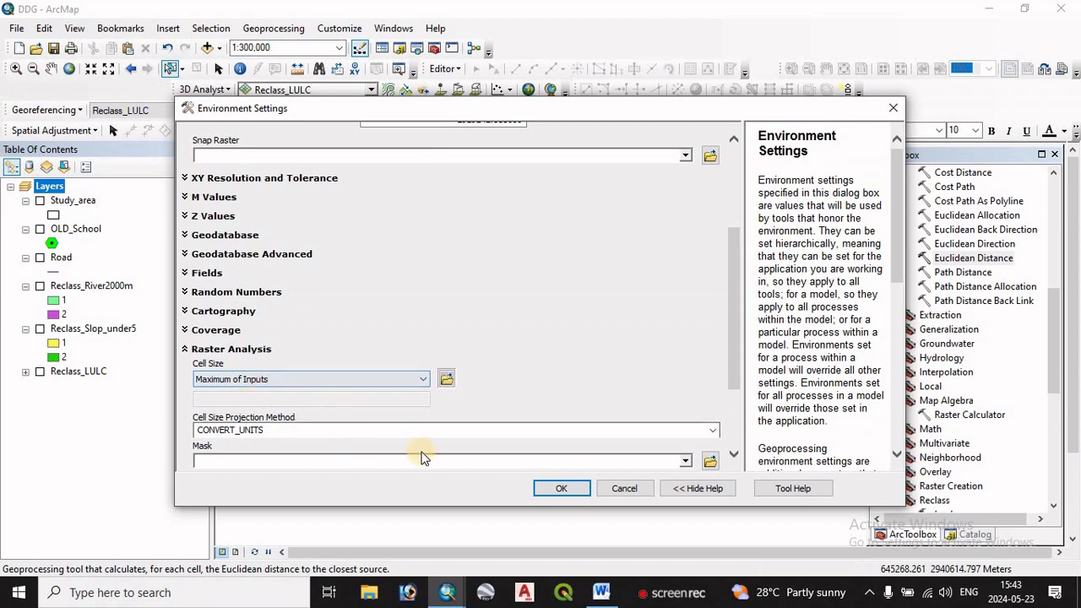
{"action": "left_click", "coordinate": [685, 460]}
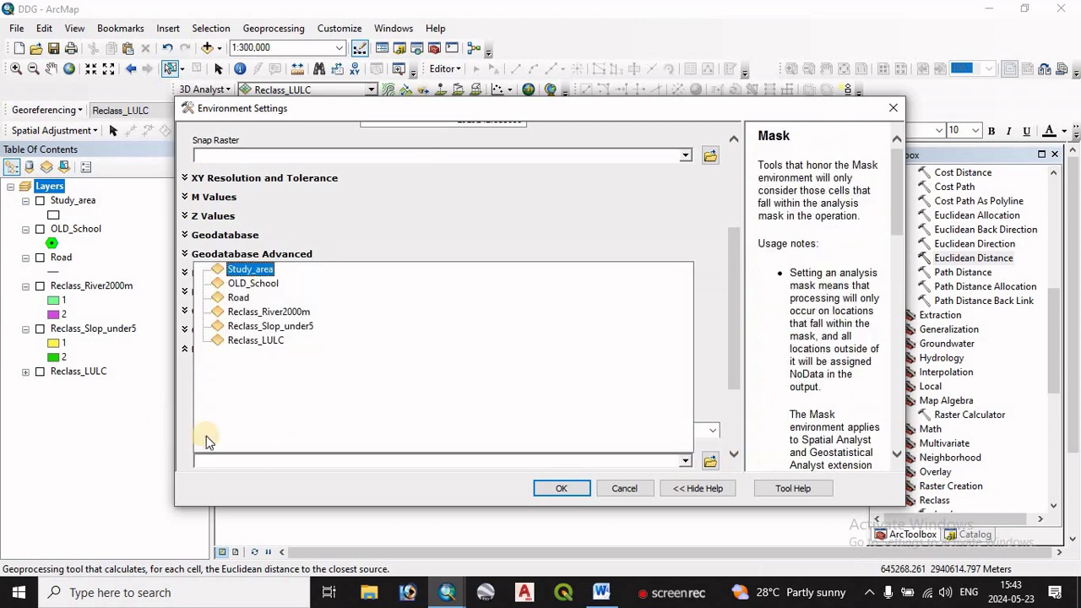
{"action": "left_click", "coordinate": [252, 272]}
Set the Parallel Processing Factor to 0, accept the environment settings, and run the Euclidean Distance calculation for Road.
{"action": "left_click_drag", "start_coordinate": [740, 365], "coordinate": [738, 441]}
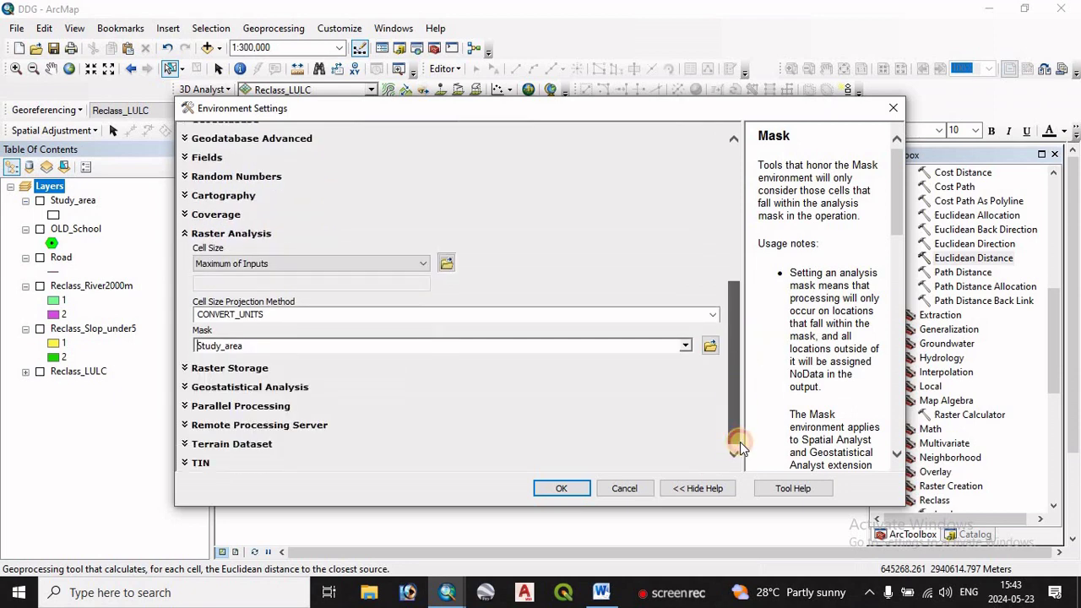
{"action": "left_click", "coordinate": [230, 407]}
{"action": "left_click", "coordinate": [255, 432]}
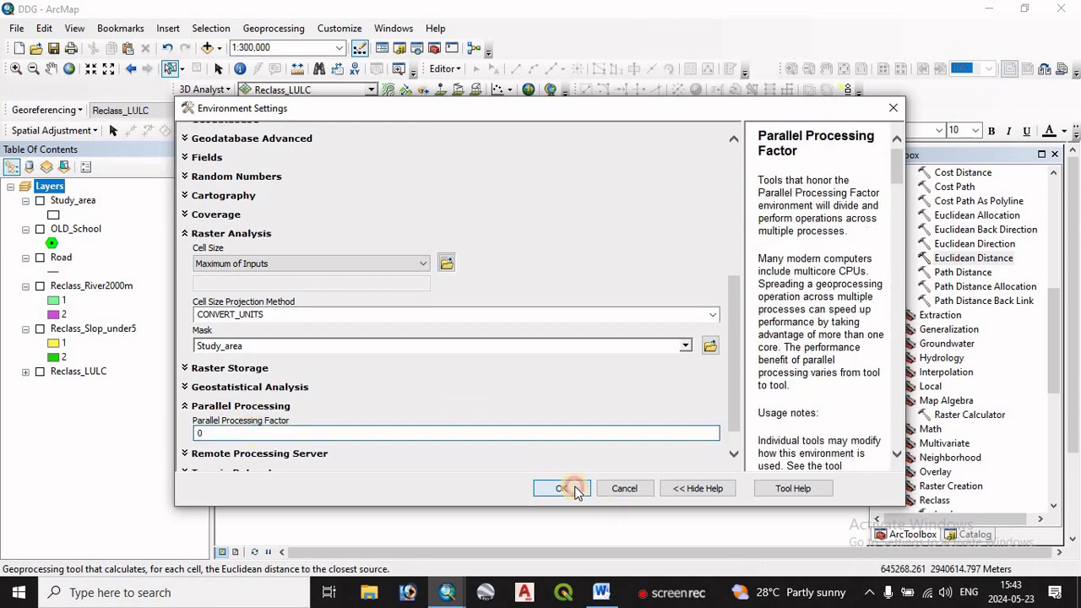
{"action": "left_click", "coordinate": [562, 488]}
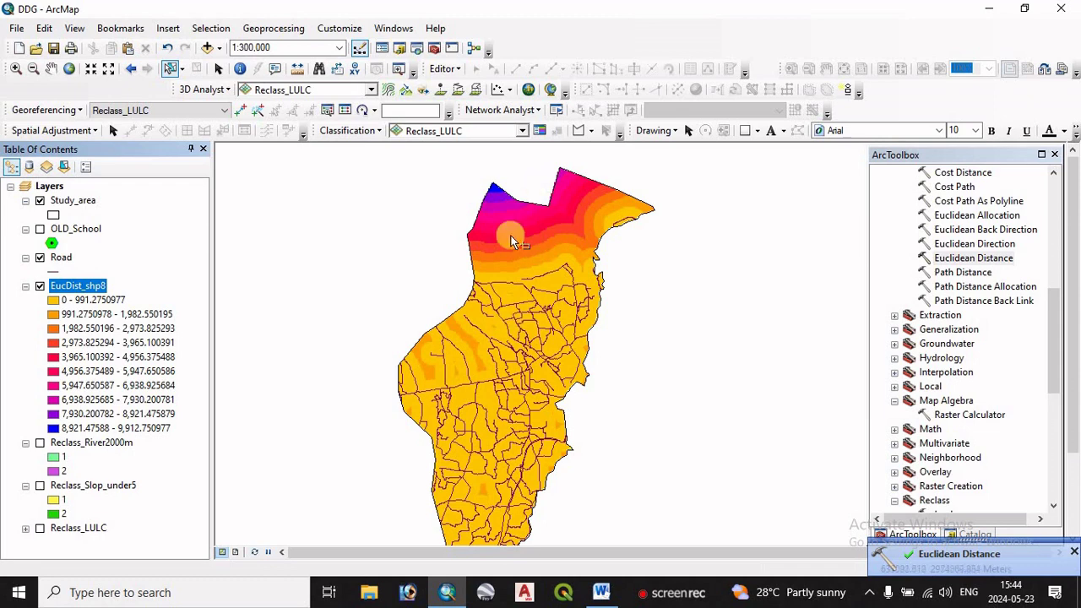
Remove the Road layer from the map and switch to the Word document to check the road distance criterion.
{"action": "right_click", "coordinate": [65, 265]}
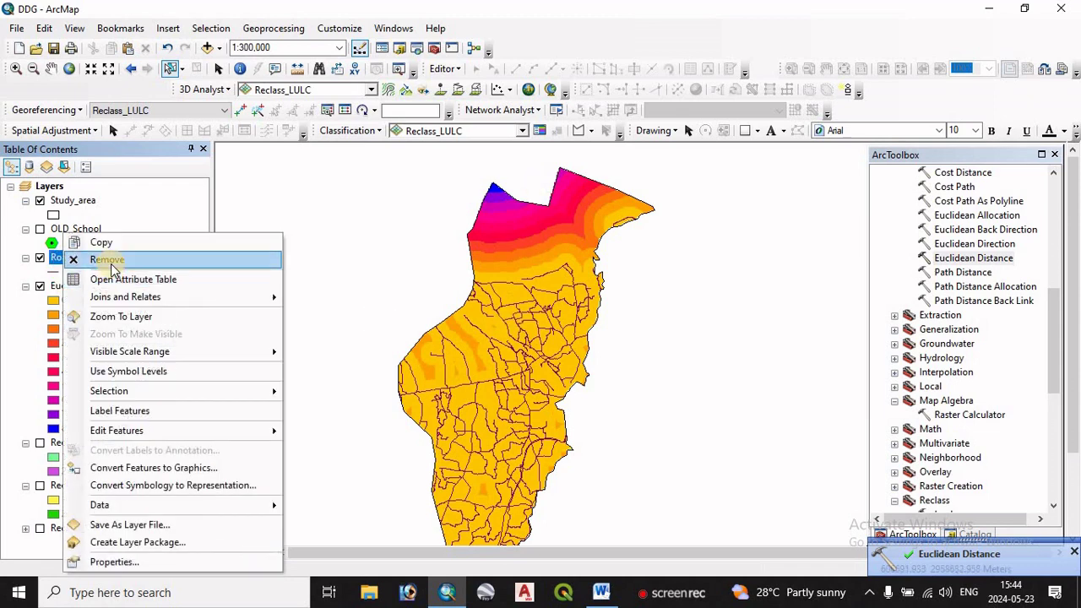
{"action": "left_click", "coordinate": [84, 259]}
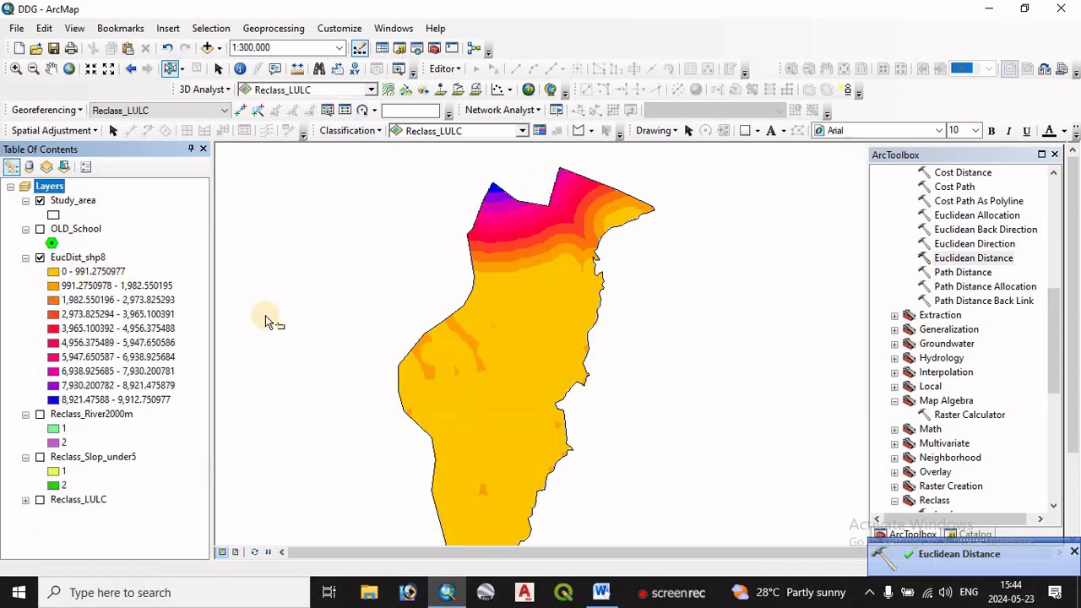
{"action": "left_click", "coordinate": [602, 594]}
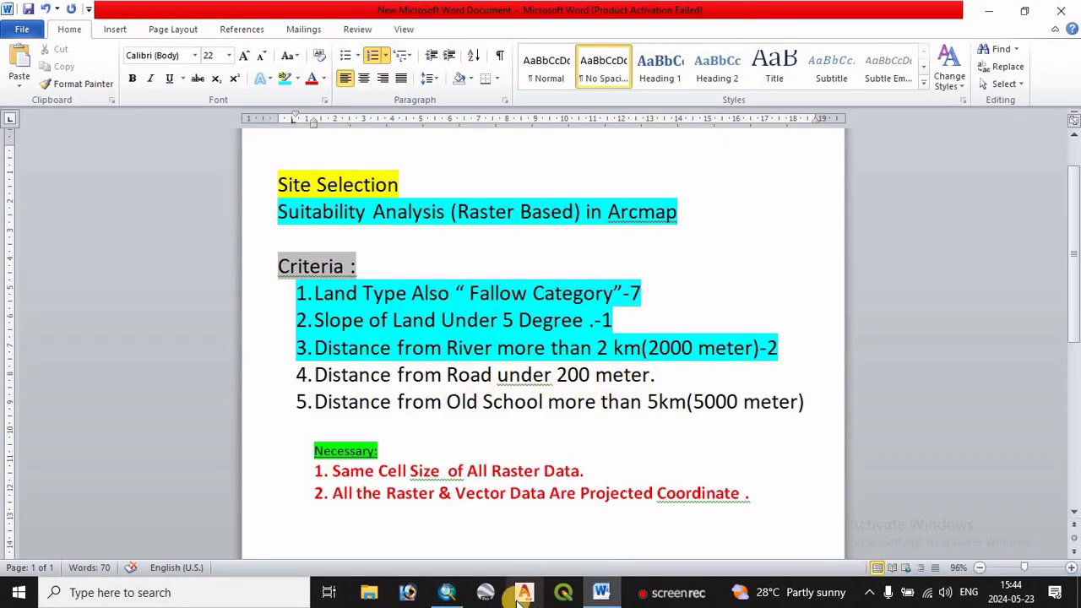
Return to ArcMap and start the Reclassify tool with the road distance raster EucDist_shp8 as the input raster.
{"action": "left_click", "coordinate": [447, 592]}
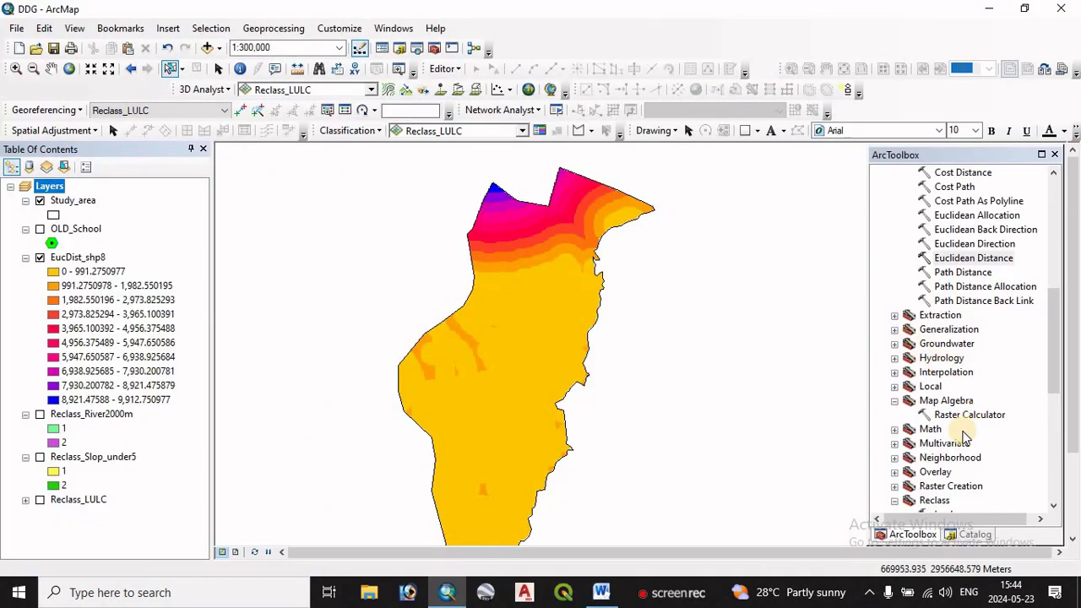
{"action": "scroll", "coordinate": [944, 498], "scroll_direction": "down", "scroll_amount": 1}
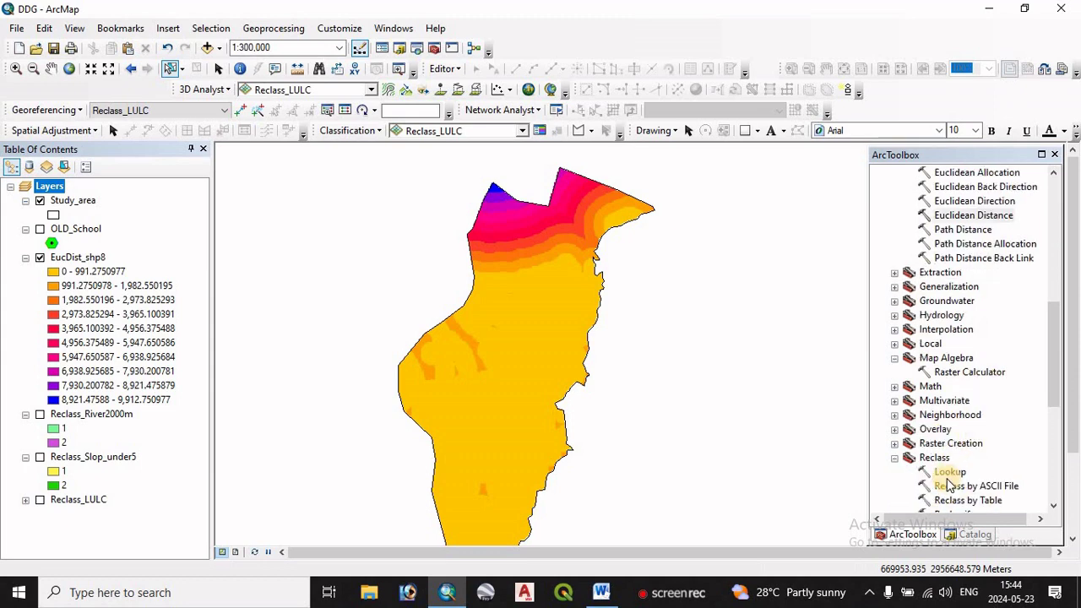
{"action": "scroll", "coordinate": [967, 494], "scroll_direction": "down", "scroll_amount": 2}
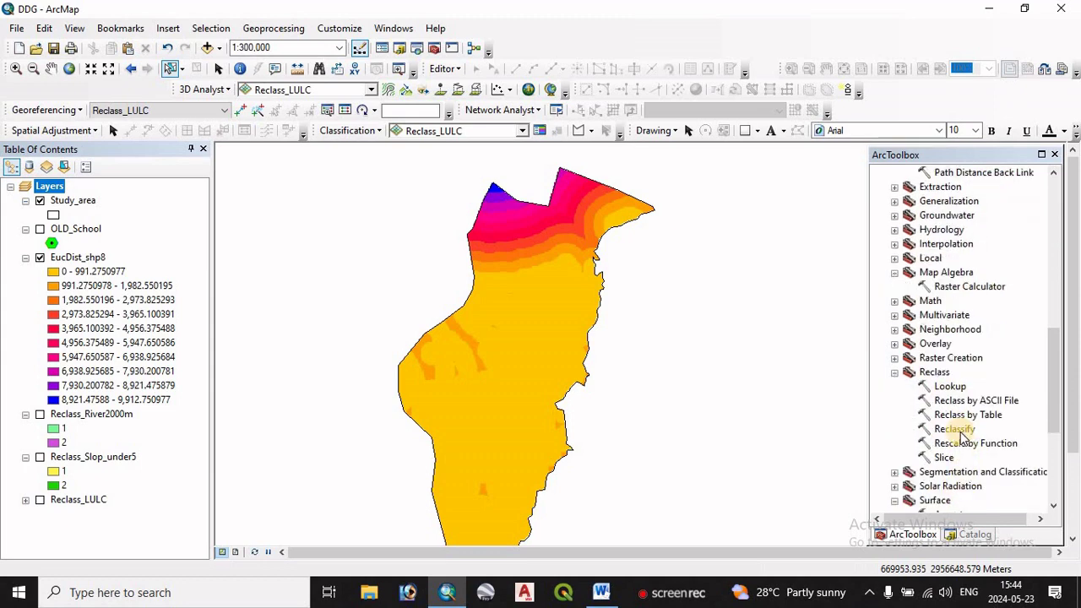
{"action": "double_click", "coordinate": [953, 430]}
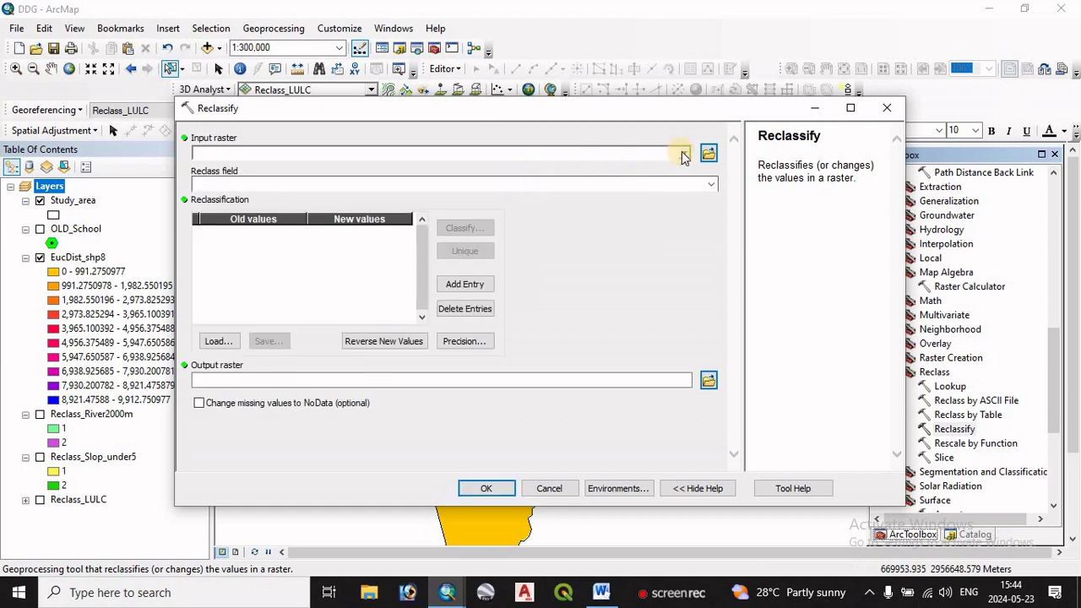
{"action": "left_click", "coordinate": [684, 153]}
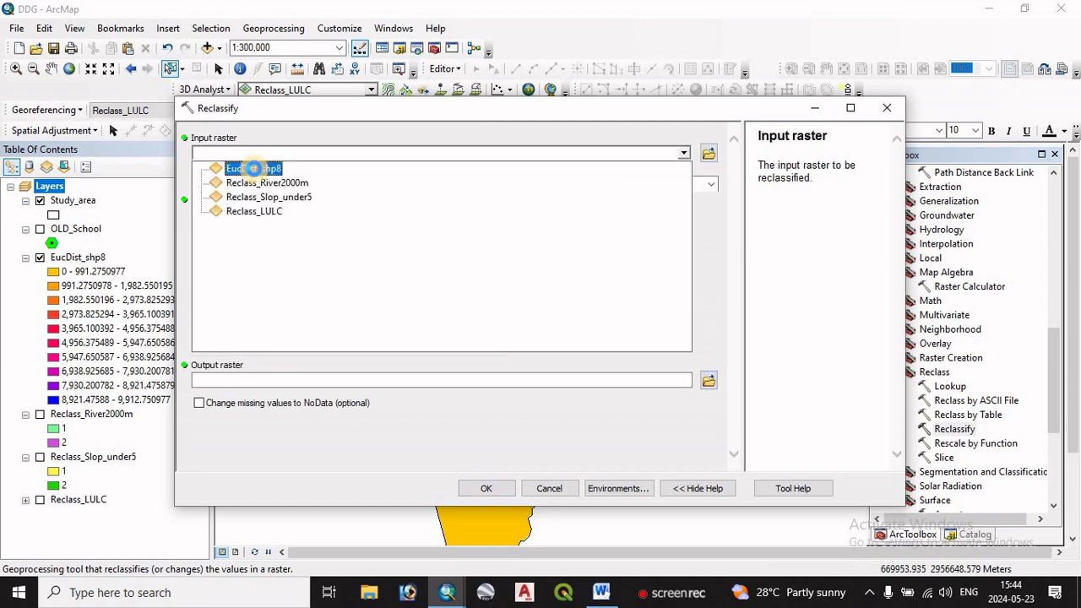
{"action": "left_click", "coordinate": [253, 168]}
Classify the road distances into 2 classes with the first break value at 200, and run the reclassification with output name Reclass_Road_200m.
{"action": "left_click", "coordinate": [457, 230]}
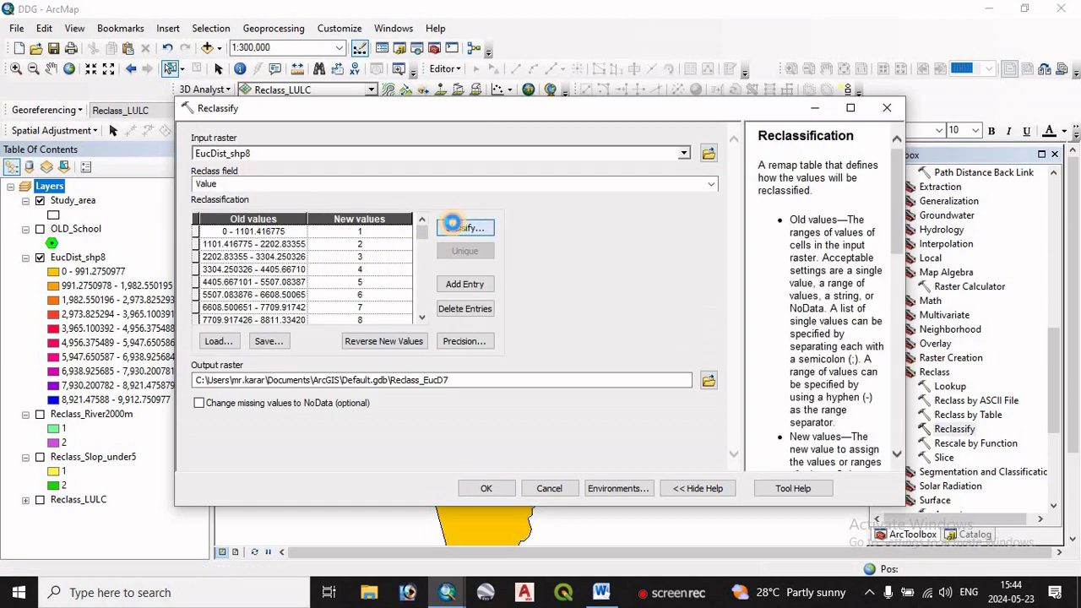
{"action": "left_click", "coordinate": [408, 176]}
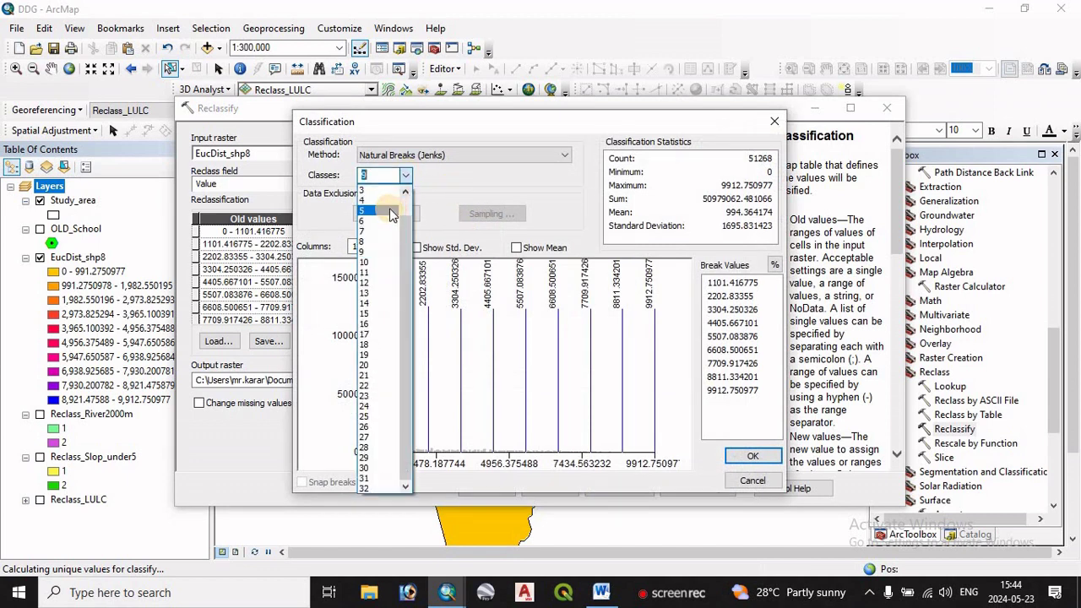
{"action": "left_click", "coordinate": [376, 199]}
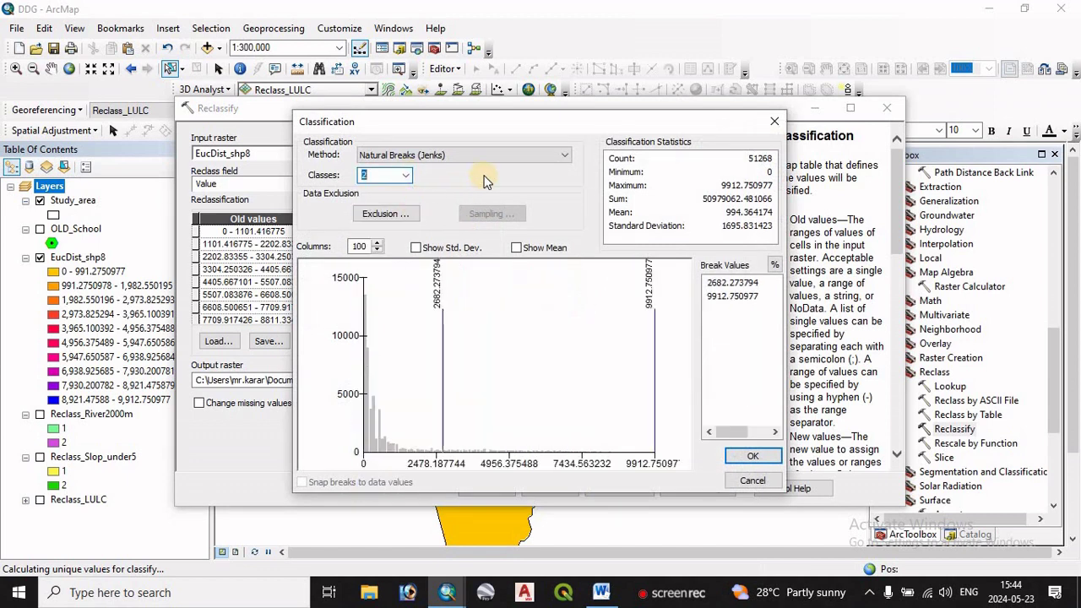
{"action": "left_click", "coordinate": [720, 284]}
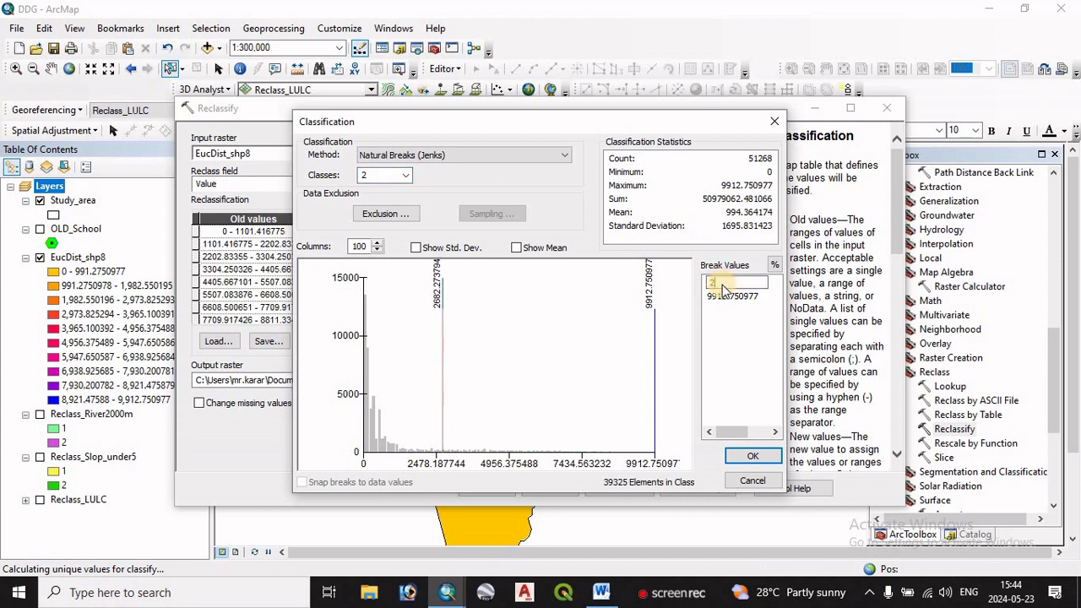
{"action": "key", "text": "Return"}
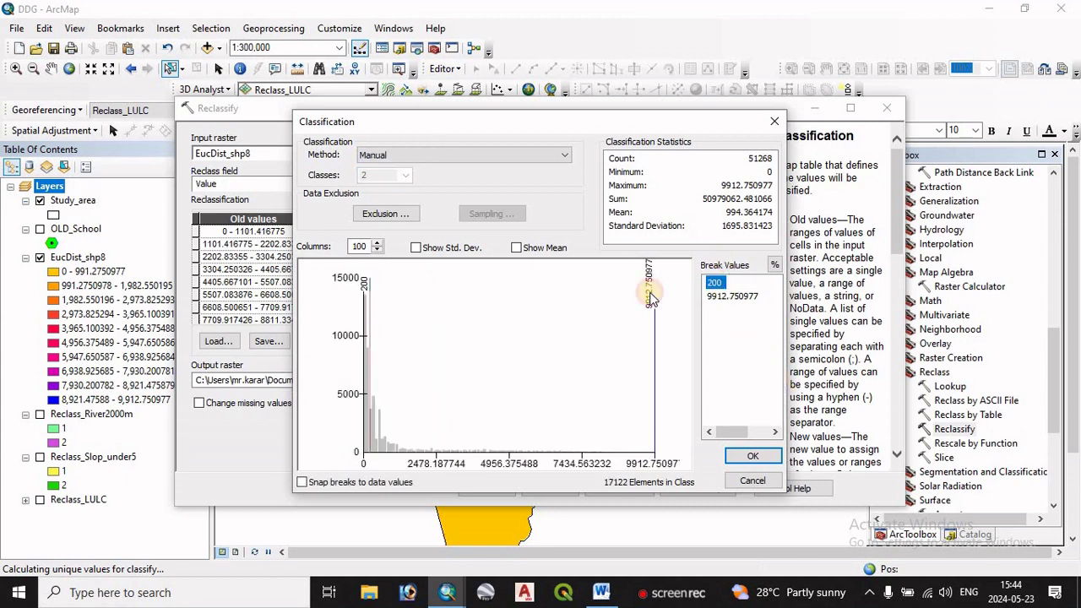
{"action": "left_click", "coordinate": [753, 456]}
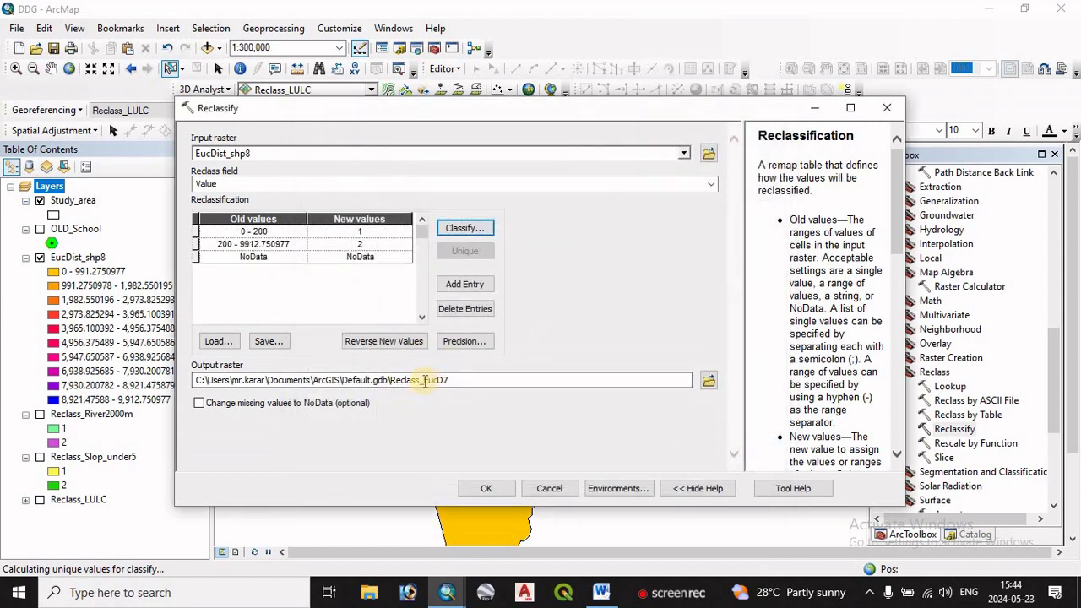
{"action": "left_click_drag", "start_coordinate": [424, 380], "coordinate": [502, 380]}
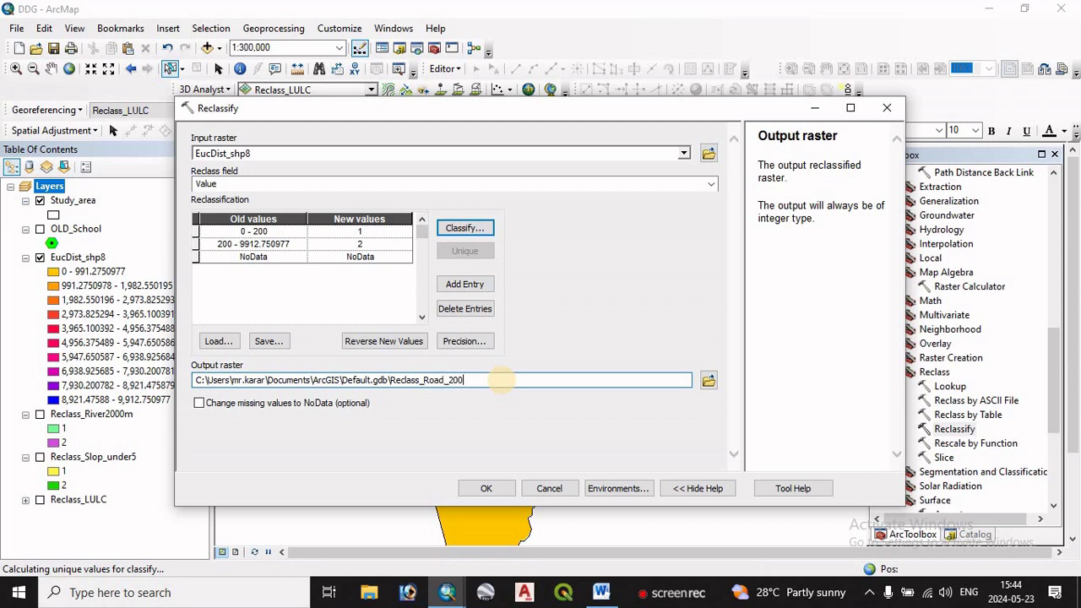
{"action": "left_click", "coordinate": [487, 490]}
Remove the EucDist_shp8 layer from the map and inspect the Reclass_Road_200m raster up close.
{"action": "right_click", "coordinate": [66, 301]}
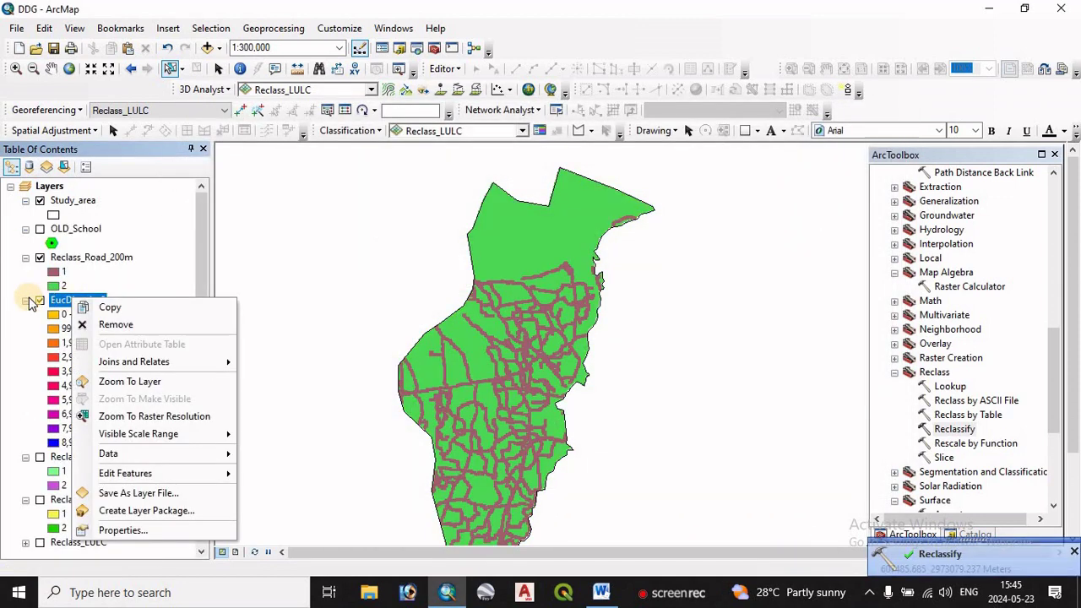
{"action": "left_click", "coordinate": [103, 326]}
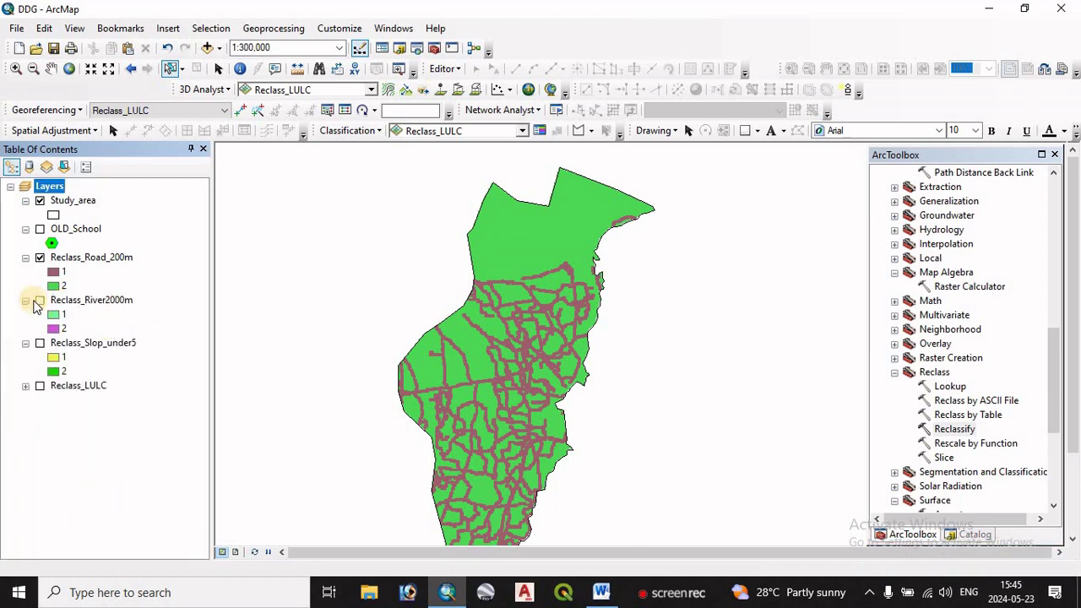
{"action": "scroll", "coordinate": [494, 357], "scroll_direction": "up", "scroll_amount": 4}
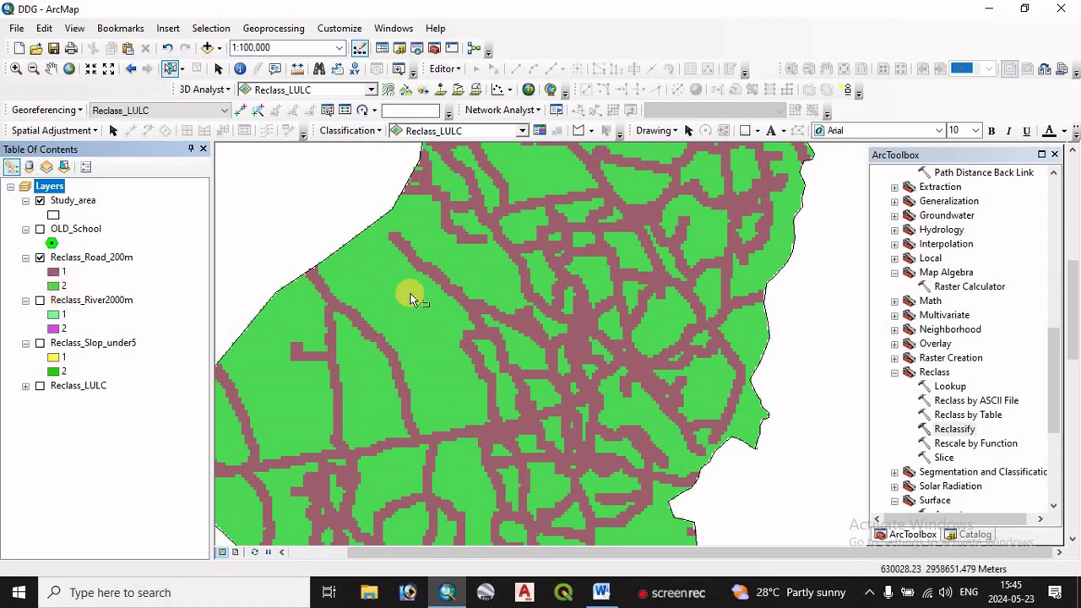
Switch to the Word document, append -1 to the road distance criterion, and highlight that line in turquoise.
{"action": "left_click", "coordinate": [602, 592]}
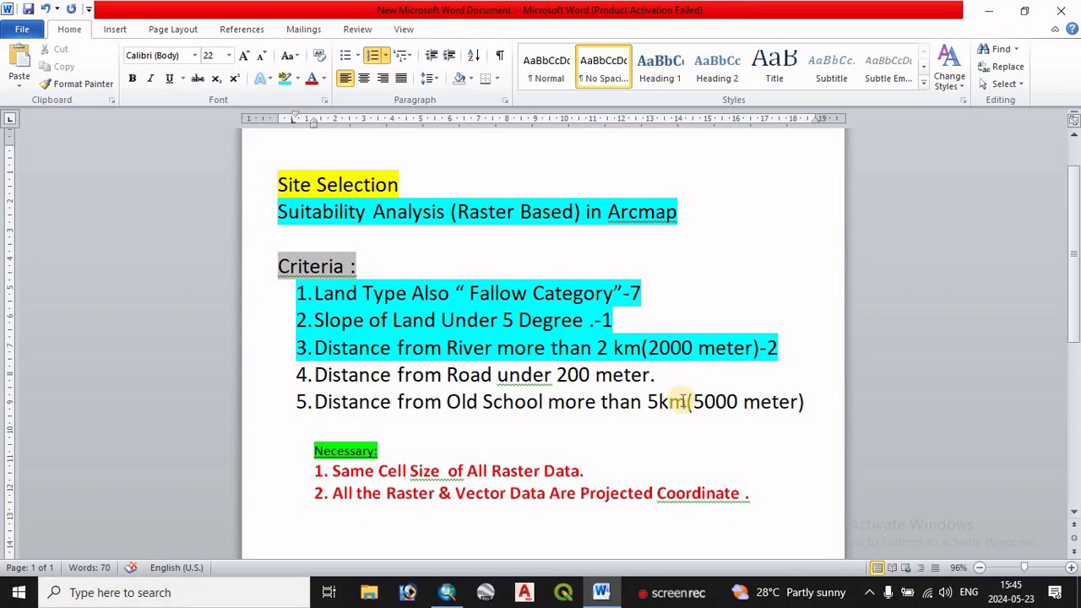
{"action": "key", "text": "shift+Home"}
{"action": "left_click", "coordinate": [285, 78]}
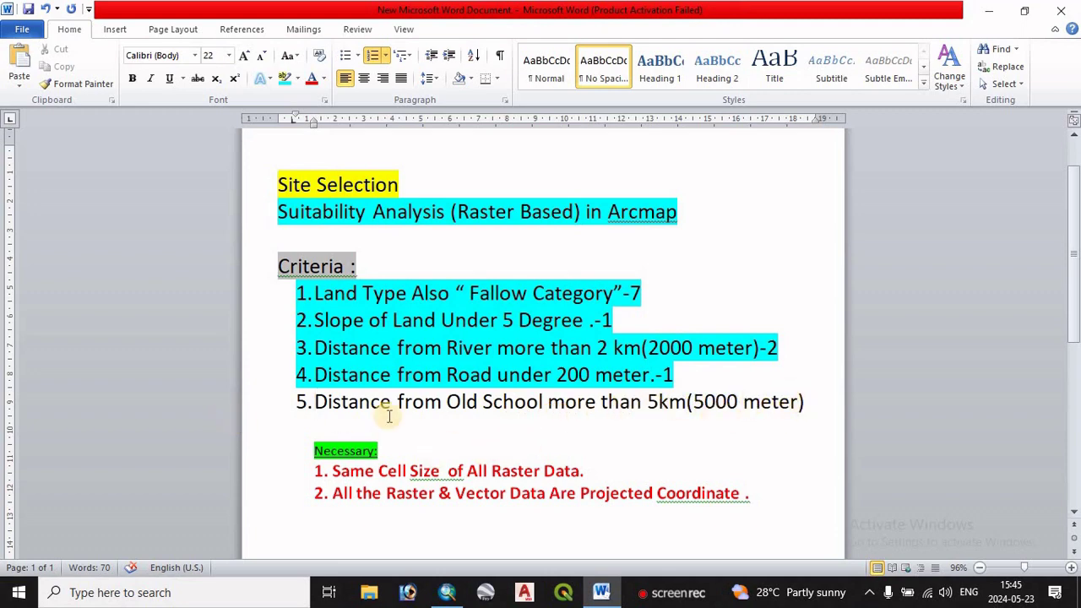
Return to ArcMap, hide Reclass_Road_200m, and show the OLD_School points across the whole study area.
{"action": "left_click", "coordinate": [991, 12]}
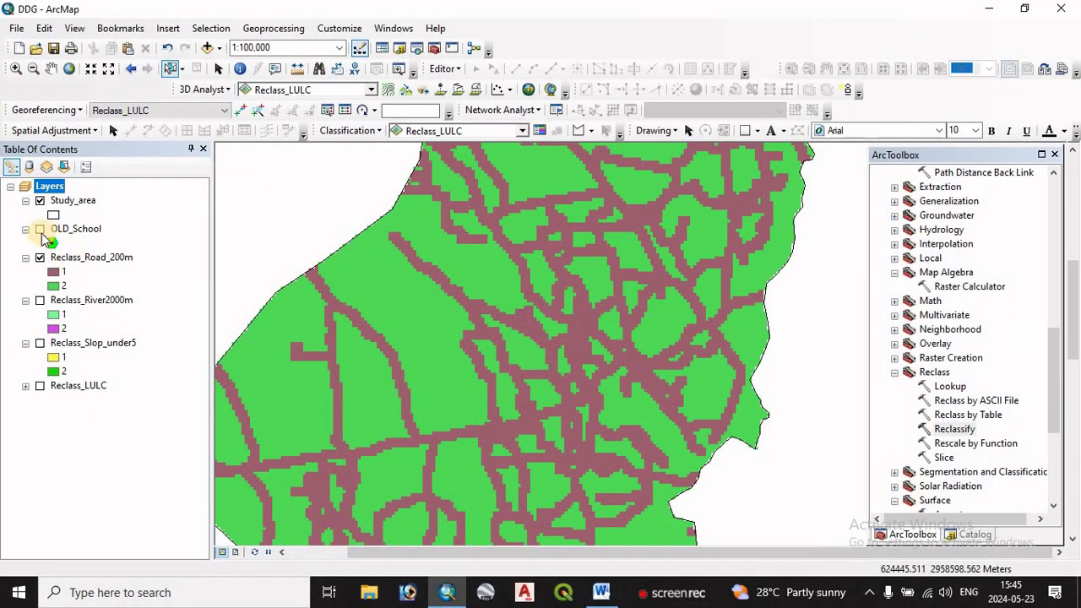
{"action": "left_click", "coordinate": [40, 257]}
{"action": "left_click", "coordinate": [40, 229]}
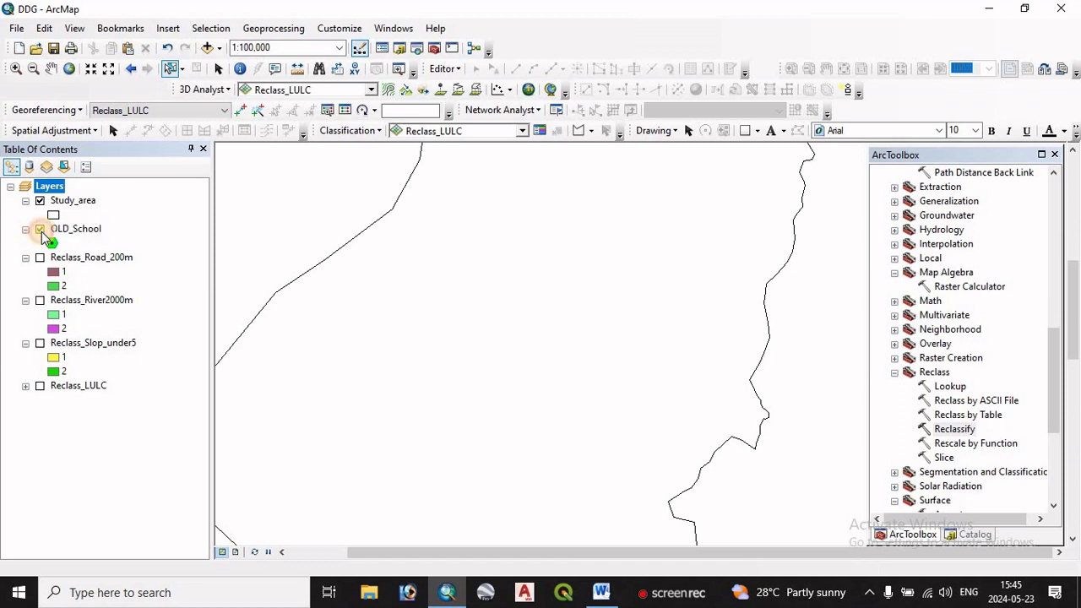
{"action": "scroll", "coordinate": [500, 367], "scroll_direction": "up", "scroll_amount": 4}
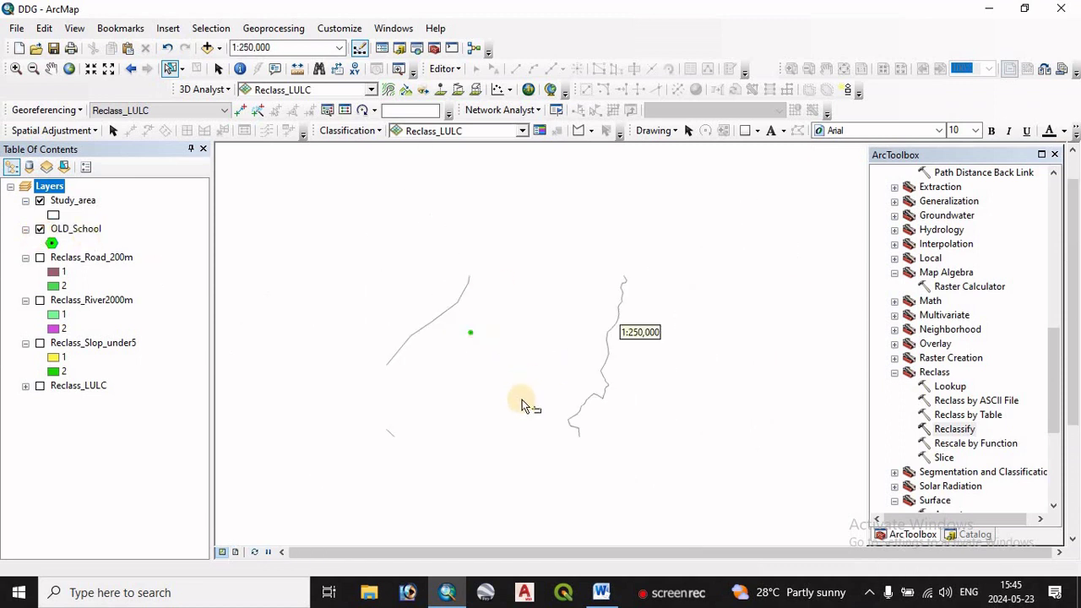
{"action": "scroll", "coordinate": [544, 326], "scroll_direction": "up", "scroll_amount": 2}
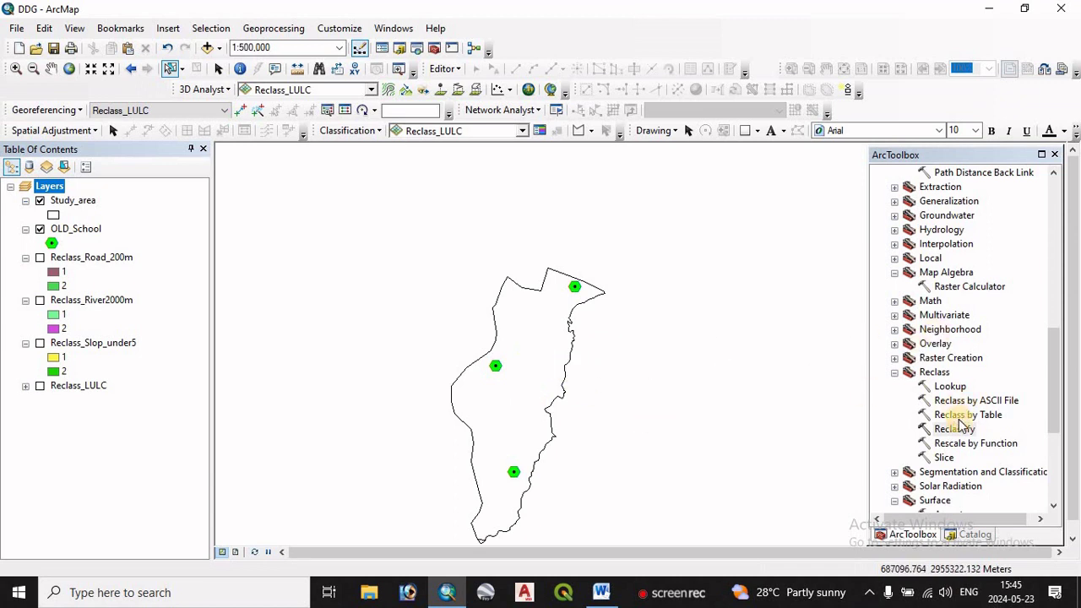
Start the Euclidean Distance tool with OLD_School as the source data.
{"action": "scroll", "coordinate": [971, 423], "scroll_direction": "down", "scroll_amount": 5}
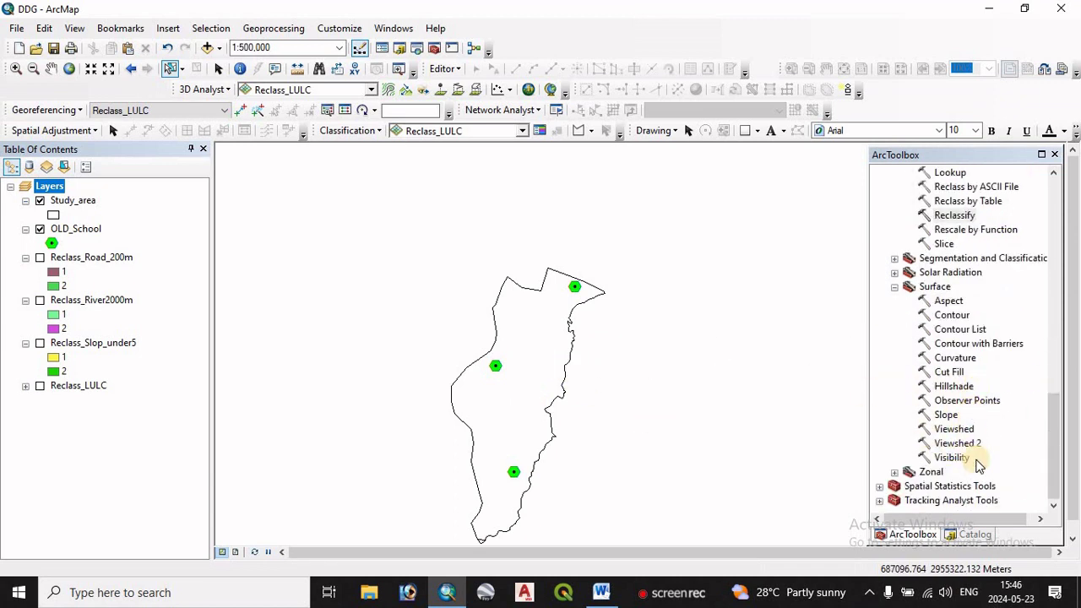
{"action": "scroll", "coordinate": [958, 442], "scroll_direction": "up", "scroll_amount": 10}
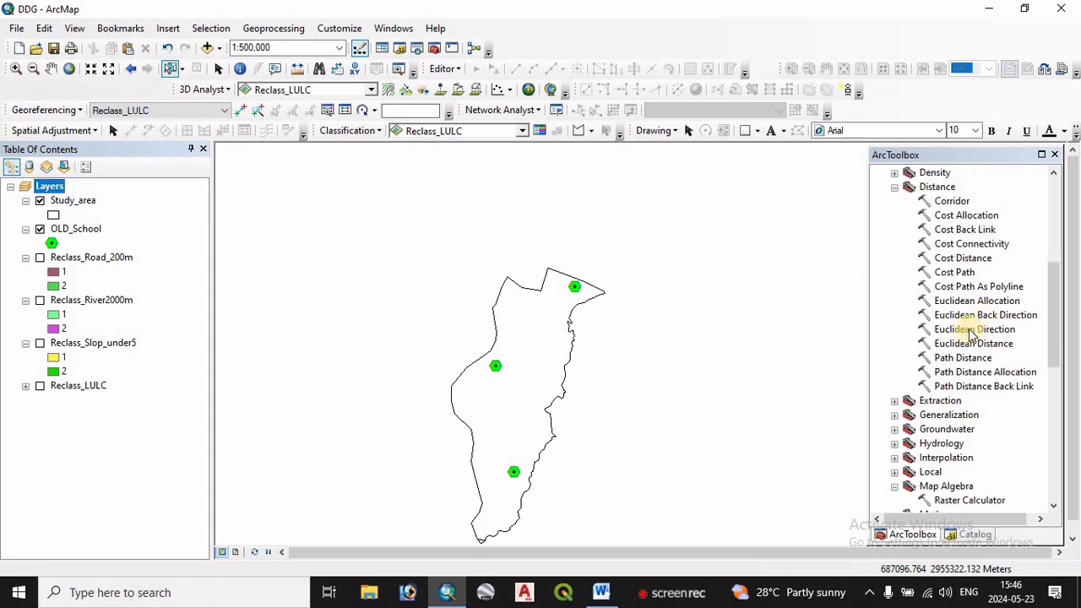
{"action": "left_click", "coordinate": [969, 331]}
{"action": "double_click", "coordinate": [971, 343]}
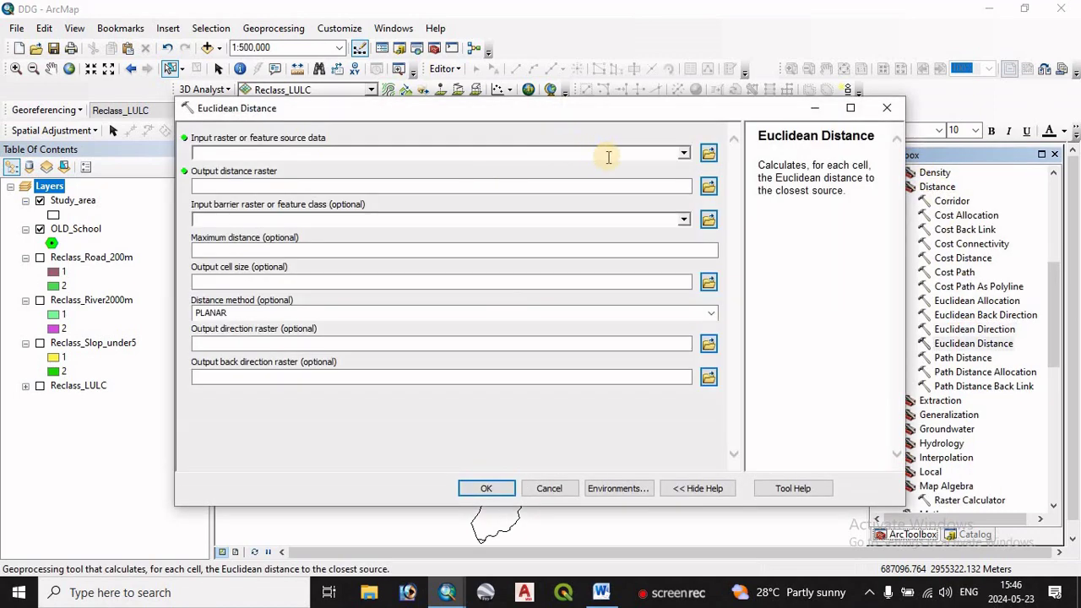
{"action": "left_click", "coordinate": [682, 153]}
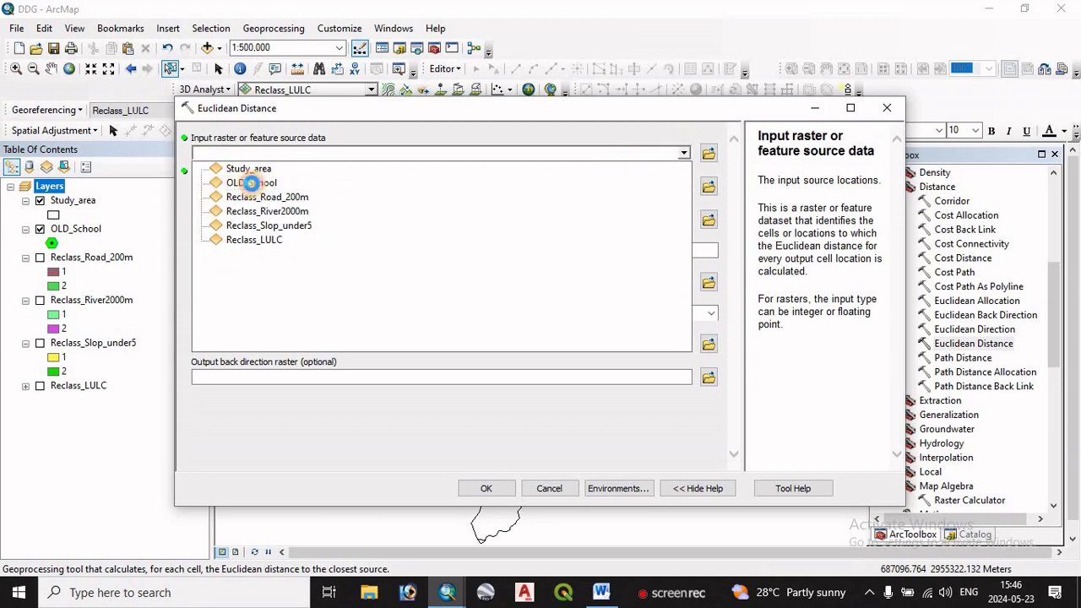
{"action": "left_click", "coordinate": [252, 183]}
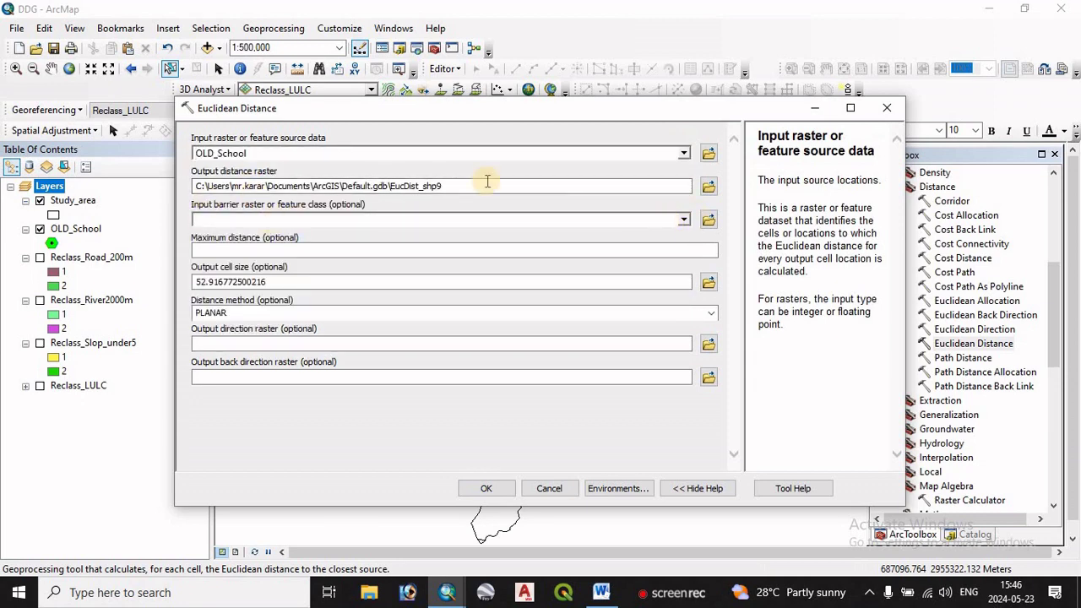
In the tool's environment settings, set the processing extent to Same as layer Study_area and the raster analysis mask to Study_area.
{"action": "left_click", "coordinate": [615, 498]}
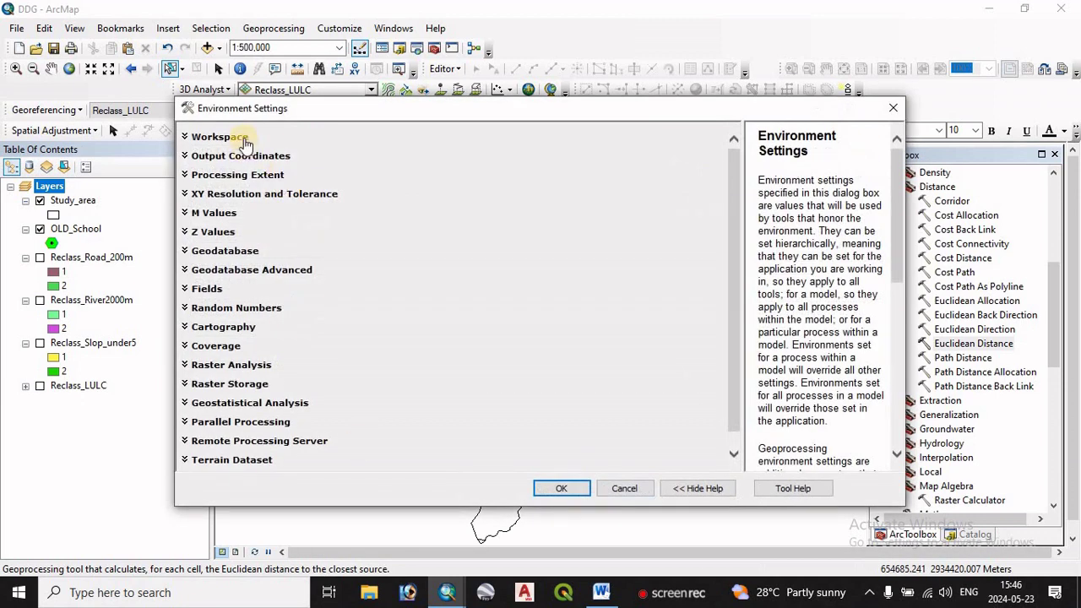
{"action": "left_click", "coordinate": [232, 177]}
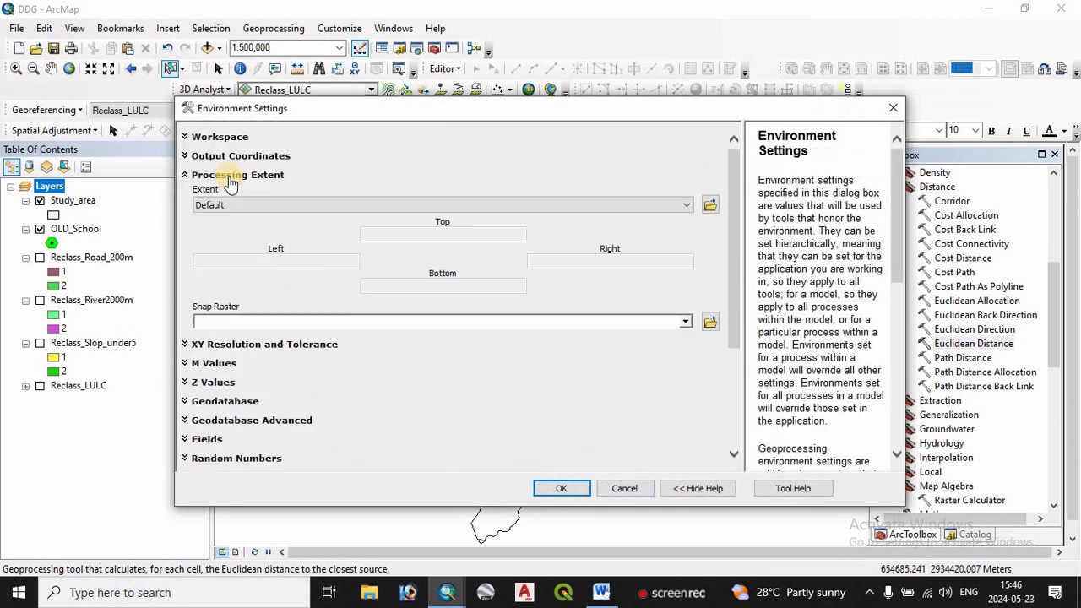
{"action": "left_click", "coordinate": [232, 205]}
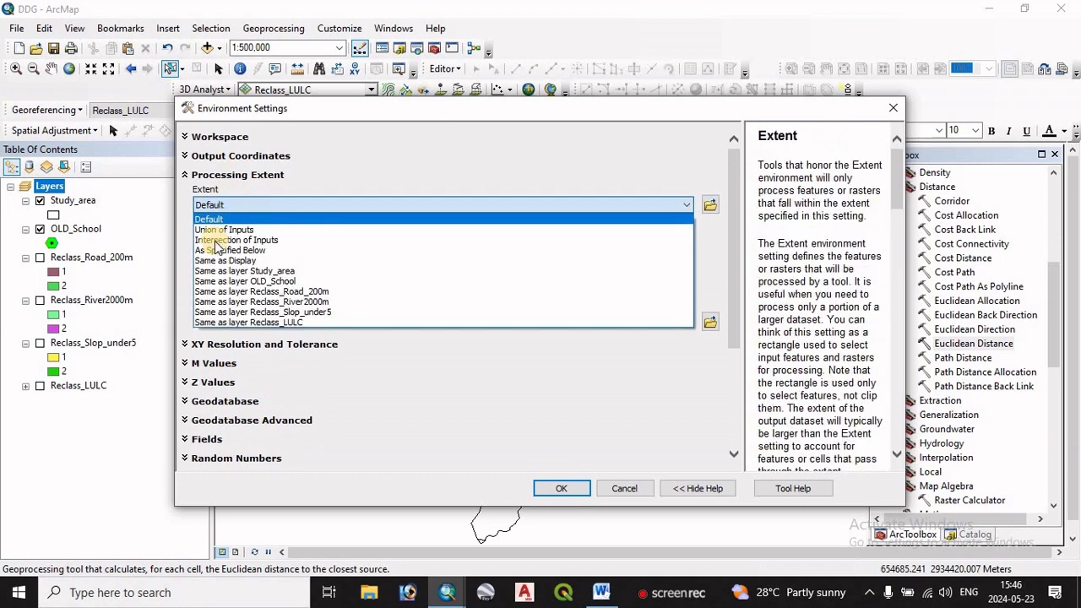
{"action": "left_click", "coordinate": [276, 272]}
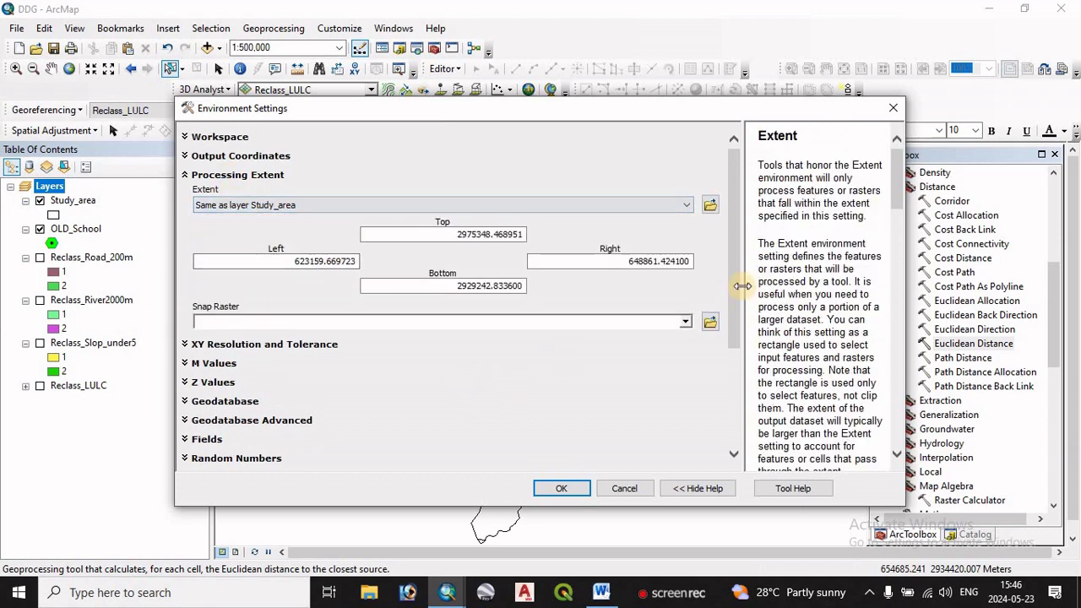
{"action": "left_click_drag", "start_coordinate": [734, 315], "coordinate": [730, 399]}
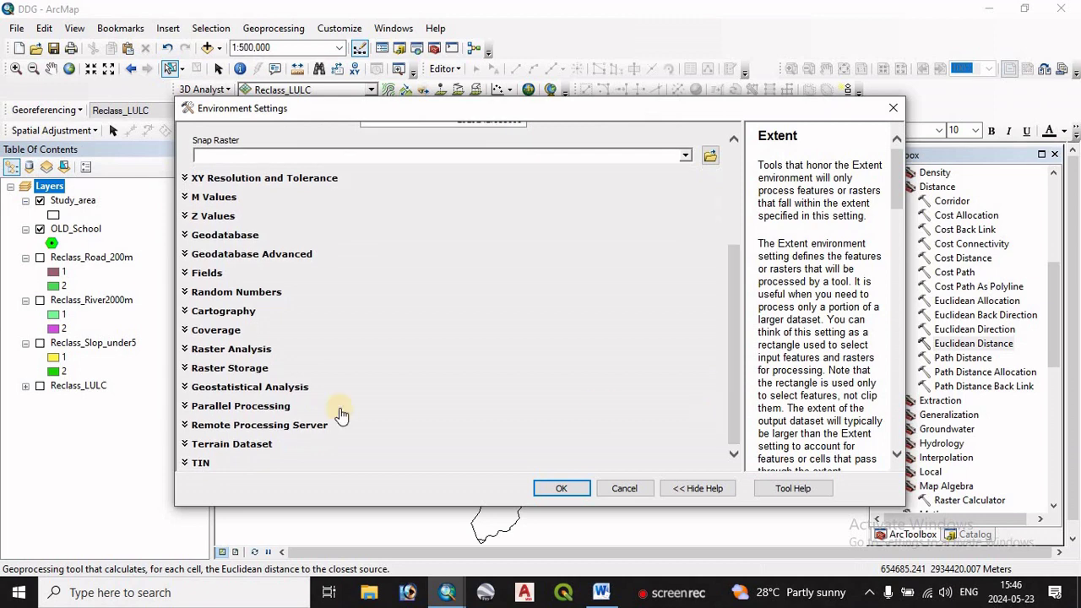
{"action": "left_click", "coordinate": [240, 350]}
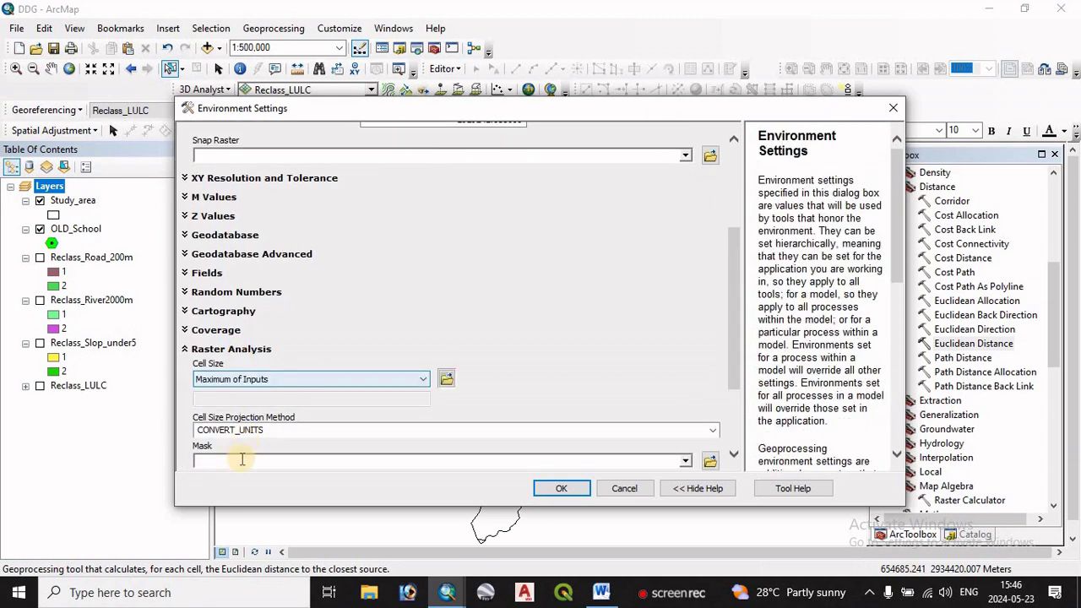
{"action": "left_click", "coordinate": [685, 464]}
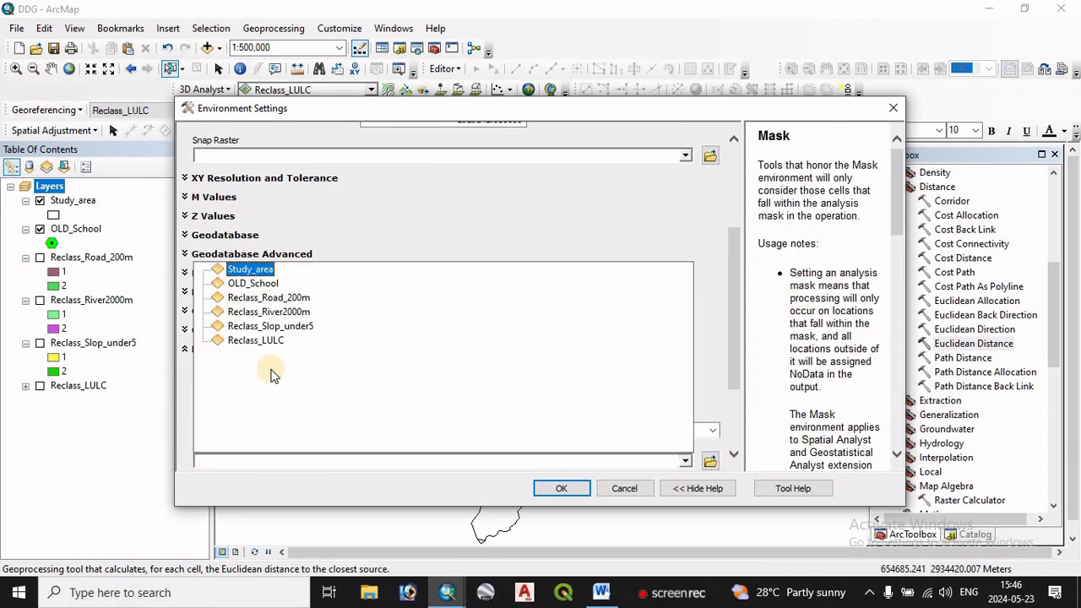
{"action": "left_click", "coordinate": [251, 269]}
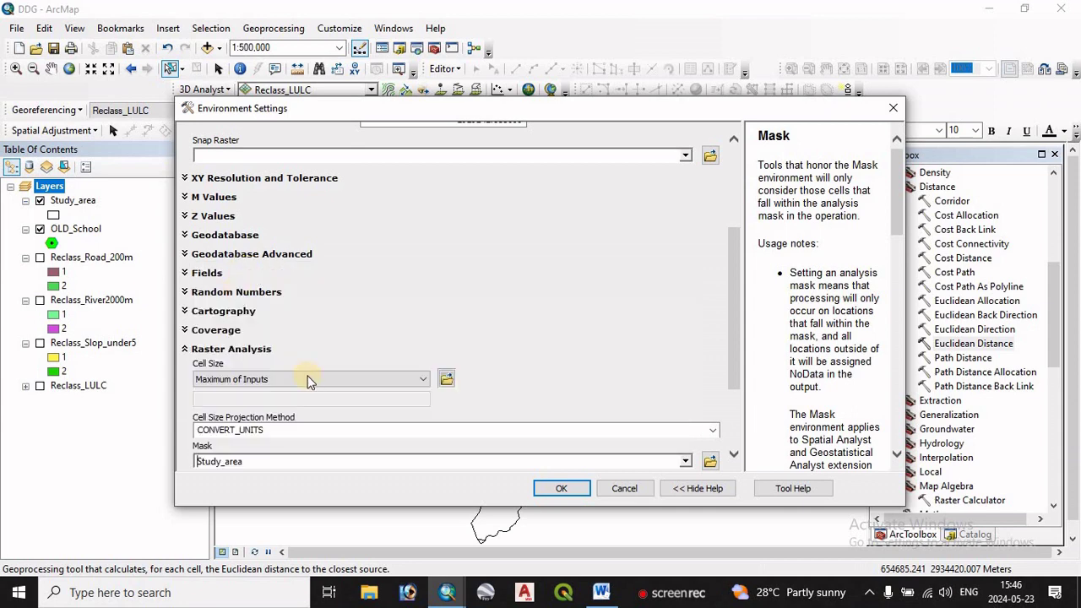
{"action": "left_click_drag", "start_coordinate": [734, 355], "coordinate": [733, 413]}
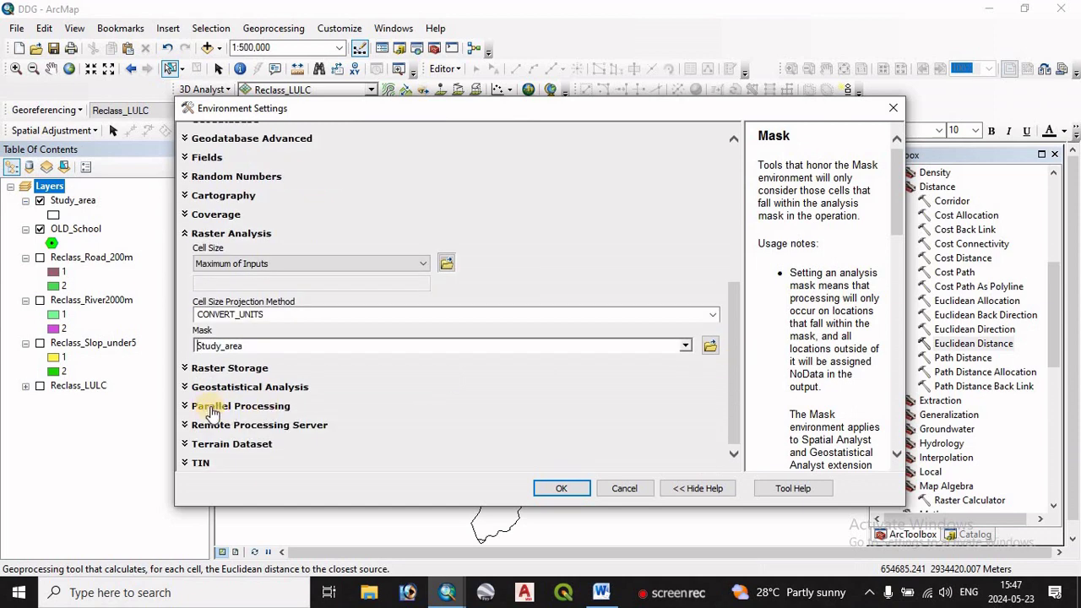
Set the parallel processing factor to 0 in the environment settings and run Euclidean Distance on OLD_School.
{"action": "left_click", "coordinate": [236, 409]}
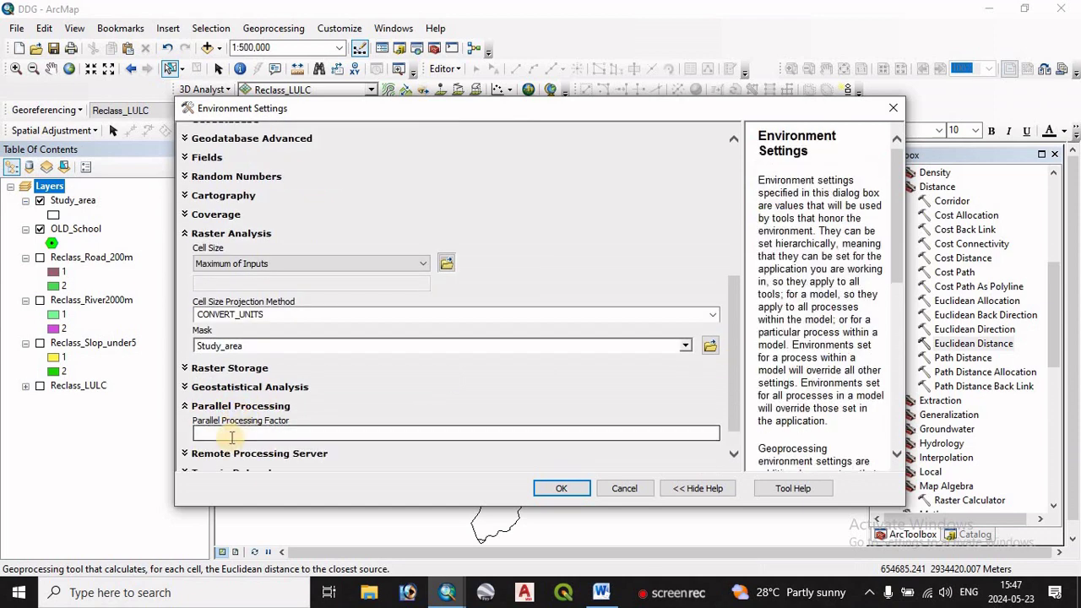
{"action": "left_click", "coordinate": [236, 432]}
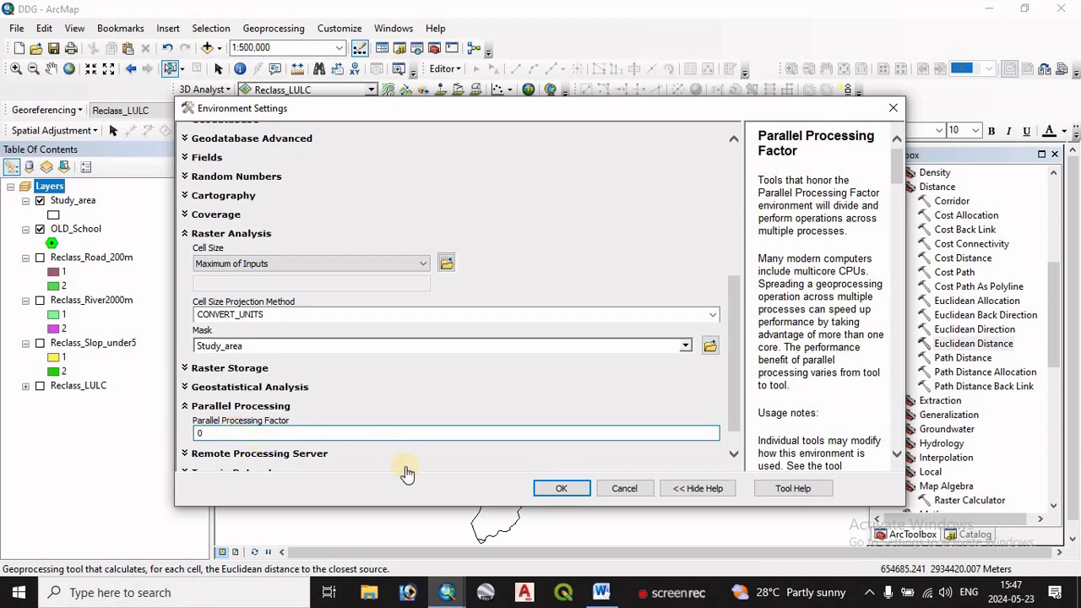
{"action": "left_click", "coordinate": [554, 489]}
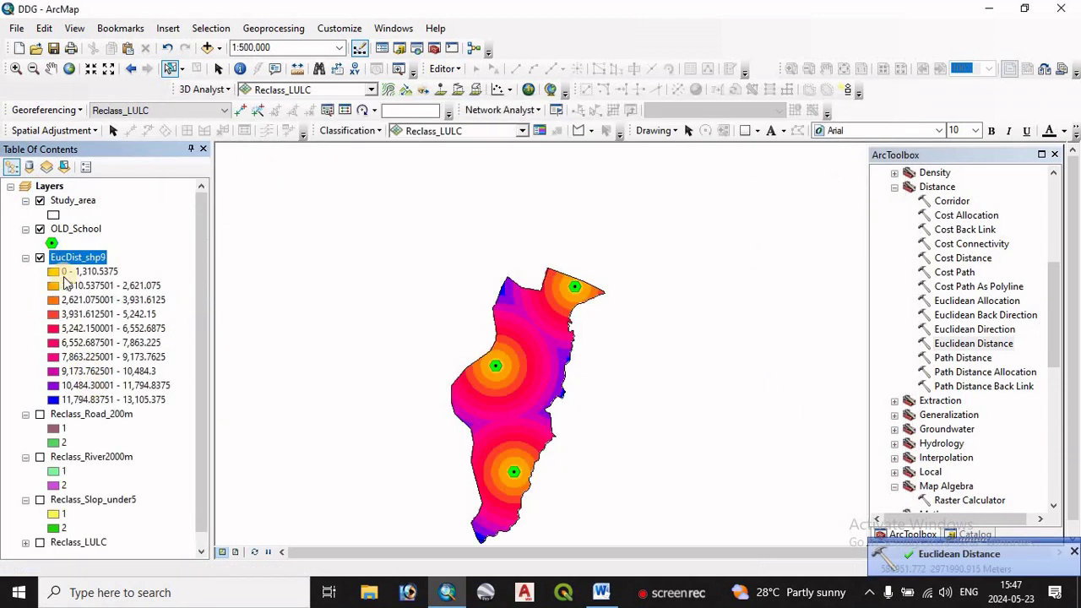
Remove the OLD_School layer from the data frame.
{"action": "left_click", "coordinate": [73, 230]}
{"action": "right_click", "coordinate": [75, 230]}
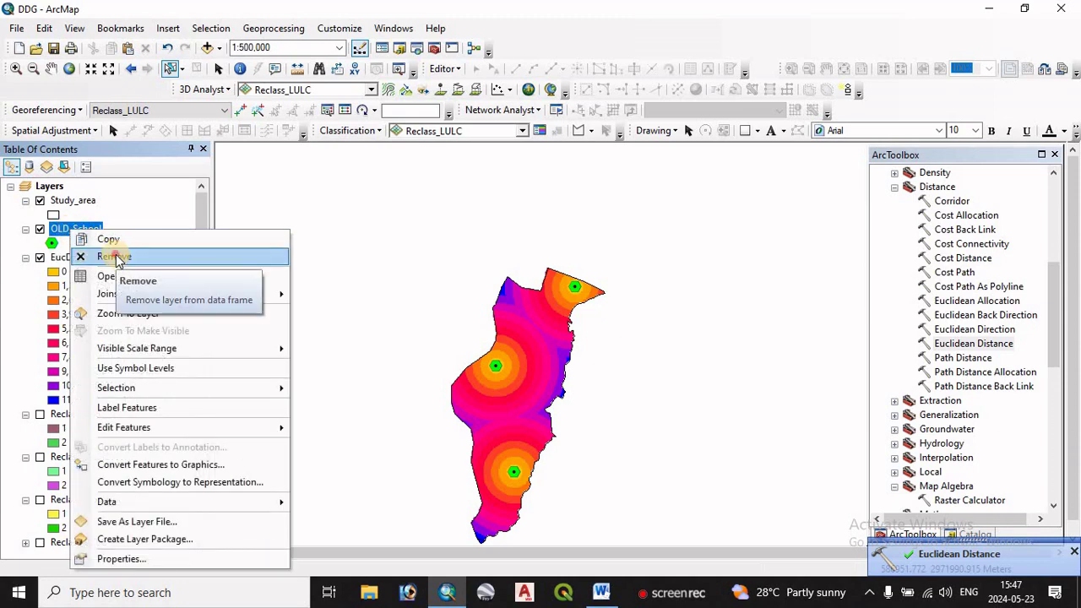
{"action": "left_click", "coordinate": [118, 254]}
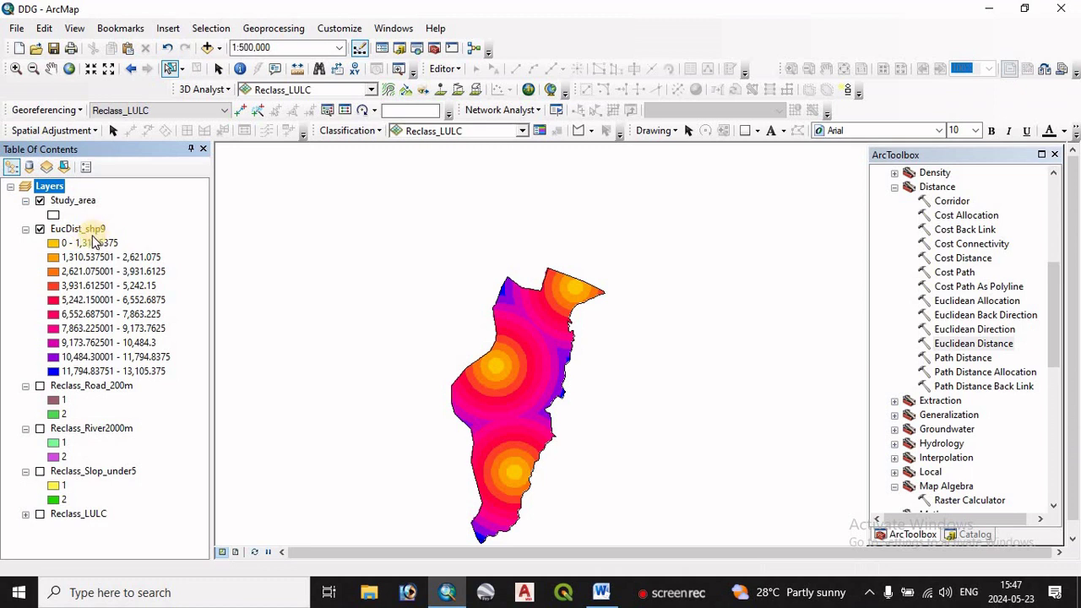
Start the Reclassify tool with the EucDist_shp9 distance raster as input.
{"action": "scroll", "coordinate": [925, 448], "scroll_direction": "down", "scroll_amount": 2}
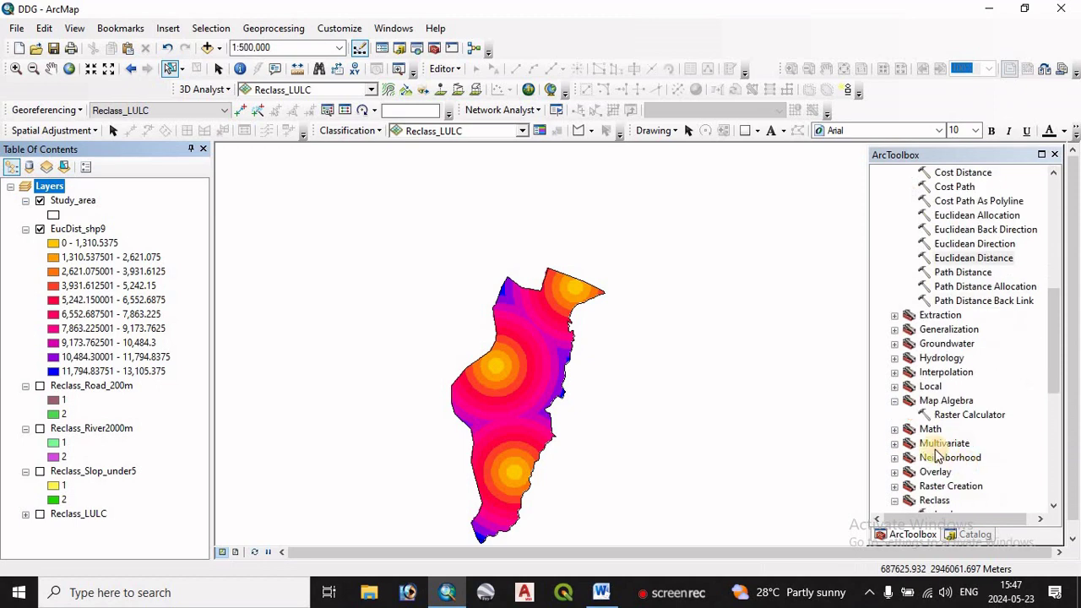
{"action": "scroll", "coordinate": [951, 423], "scroll_direction": "down", "scroll_amount": 3}
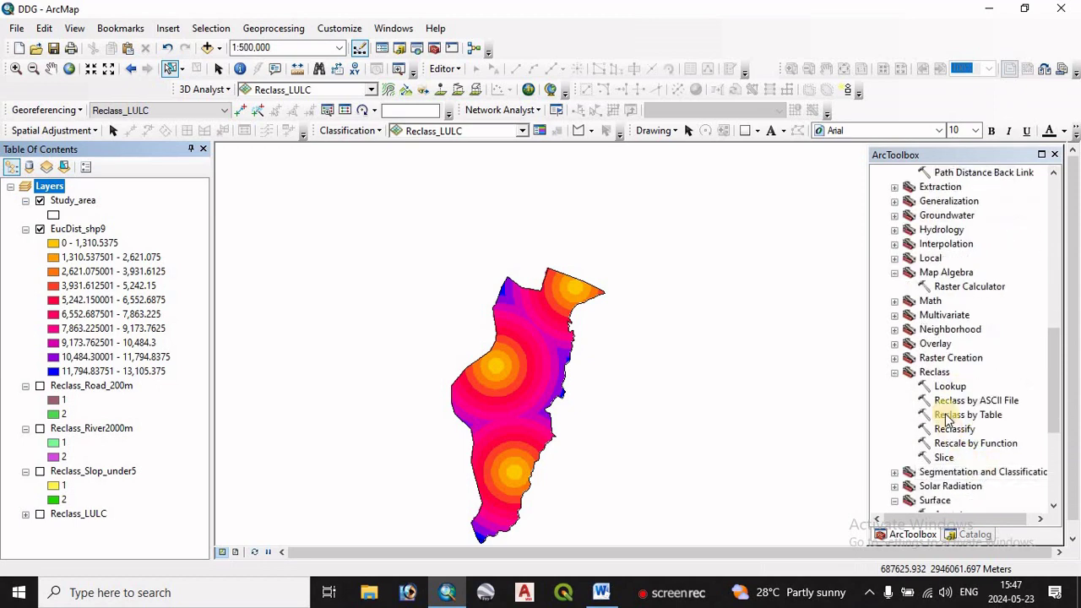
{"action": "double_click", "coordinate": [953, 429]}
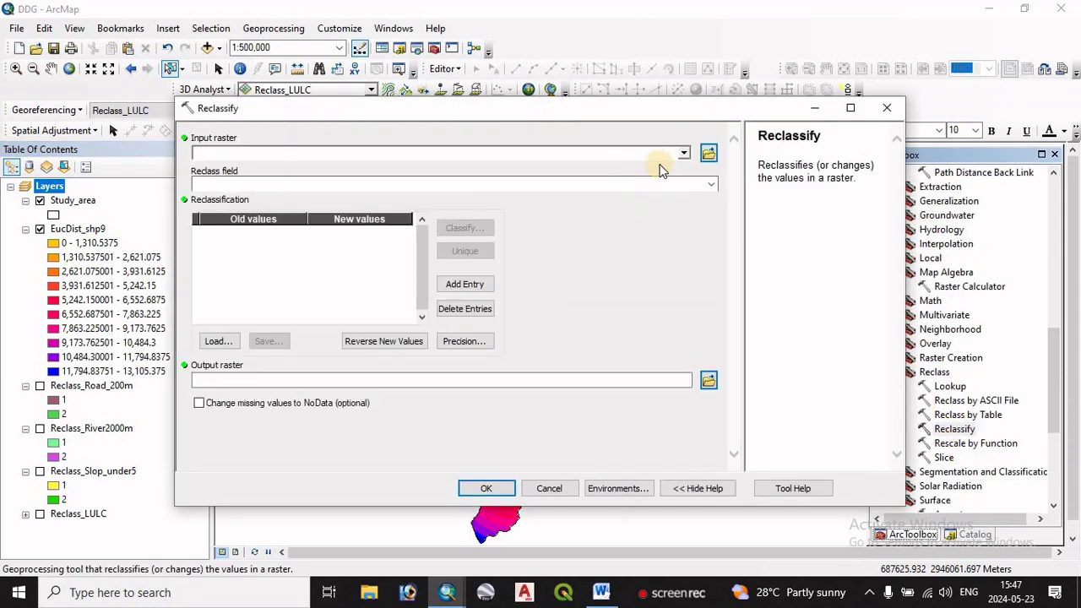
{"action": "left_click", "coordinate": [683, 152]}
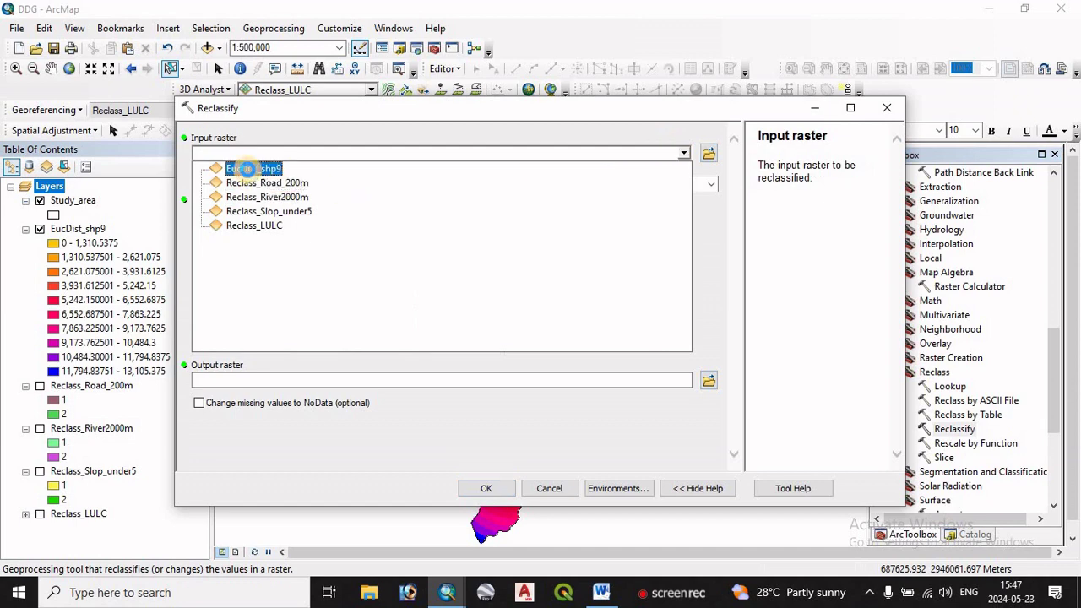
{"action": "left_click", "coordinate": [245, 169]}
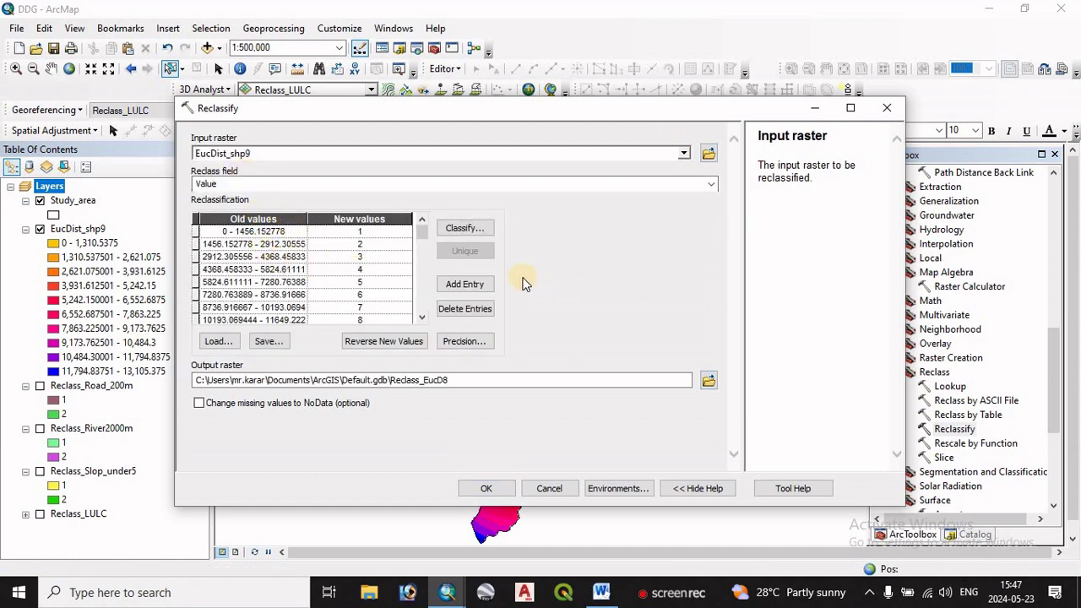
Classify the old school distances into 2 classes with the first break value at 5000.
{"action": "left_click", "coordinate": [466, 228]}
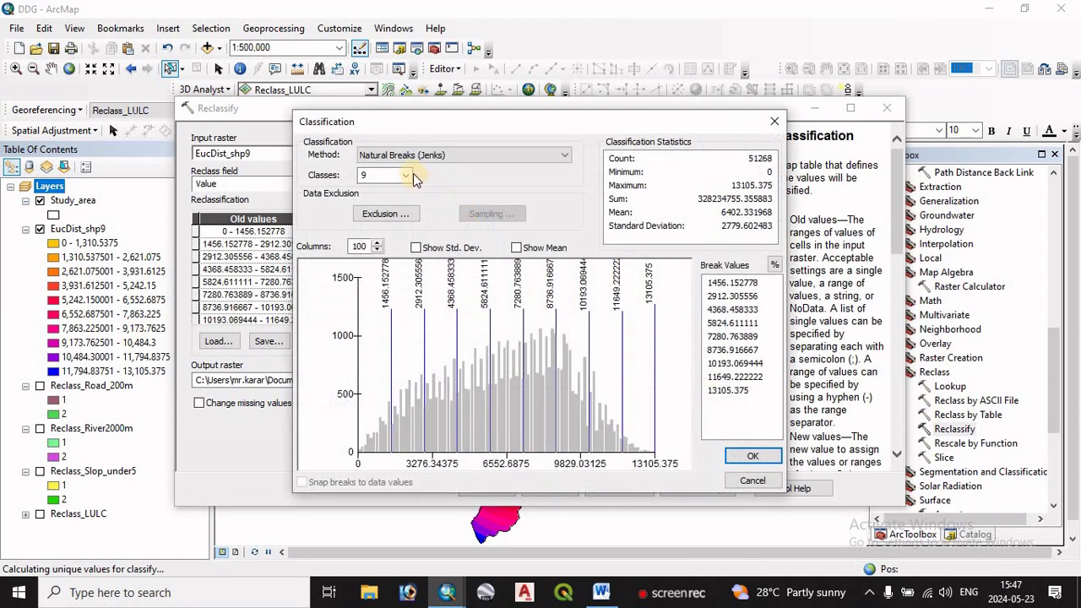
{"action": "left_click", "coordinate": [406, 175]}
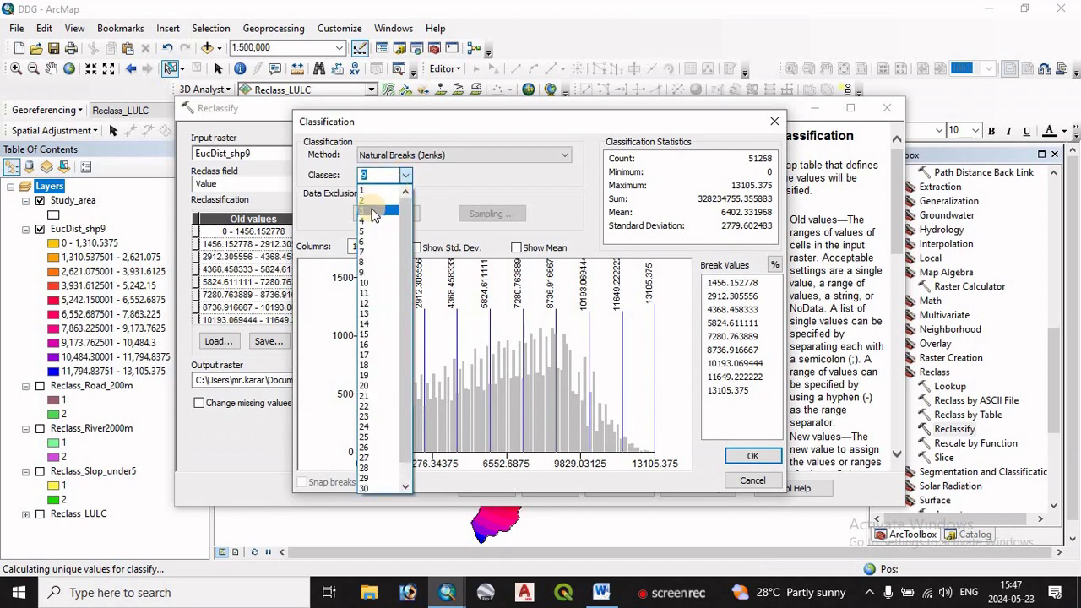
{"action": "left_click", "coordinate": [372, 201]}
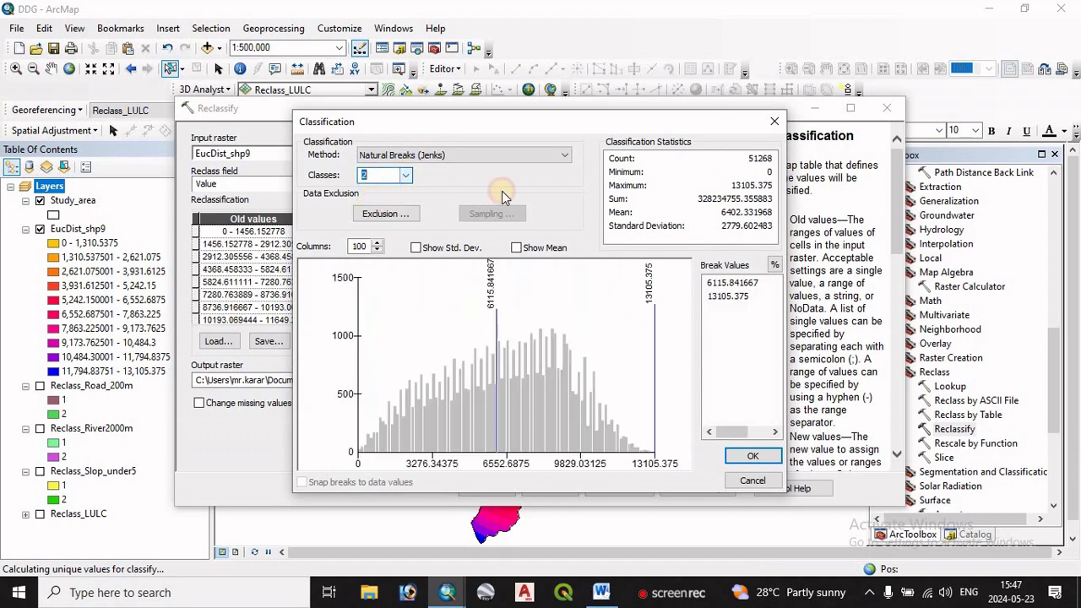
{"action": "left_click", "coordinate": [728, 288]}
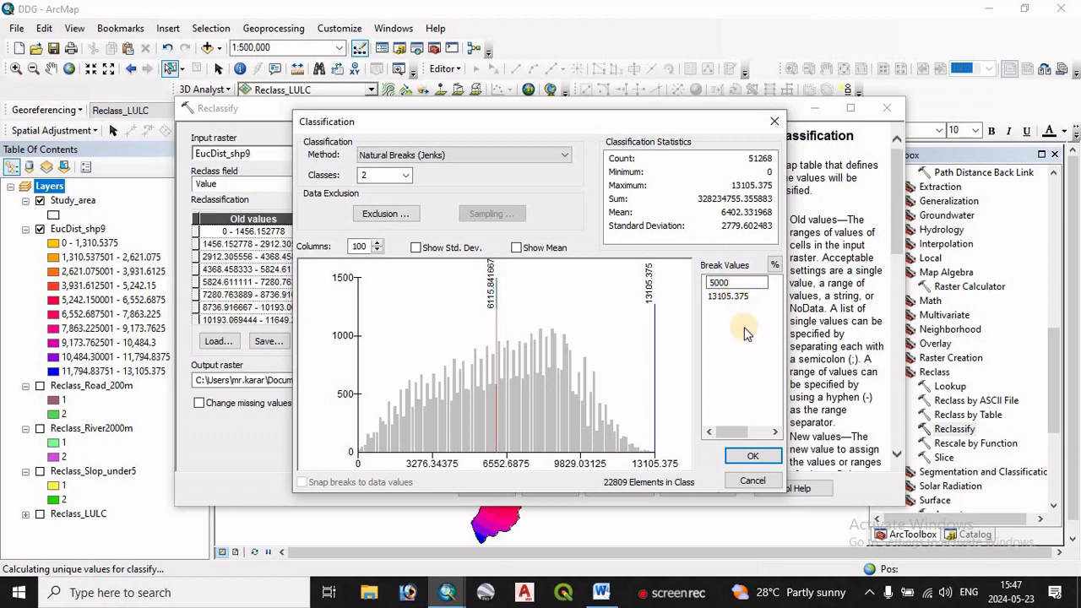
{"action": "key", "text": "Return"}
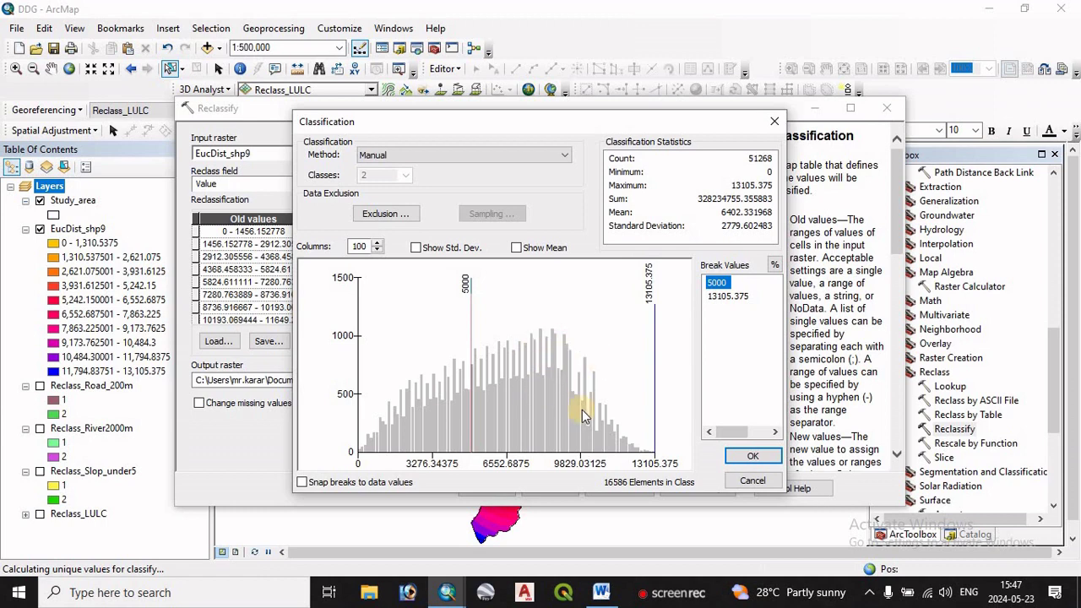
{"action": "left_click", "coordinate": [756, 454]}
{"action": "left_click", "coordinate": [360, 245]}
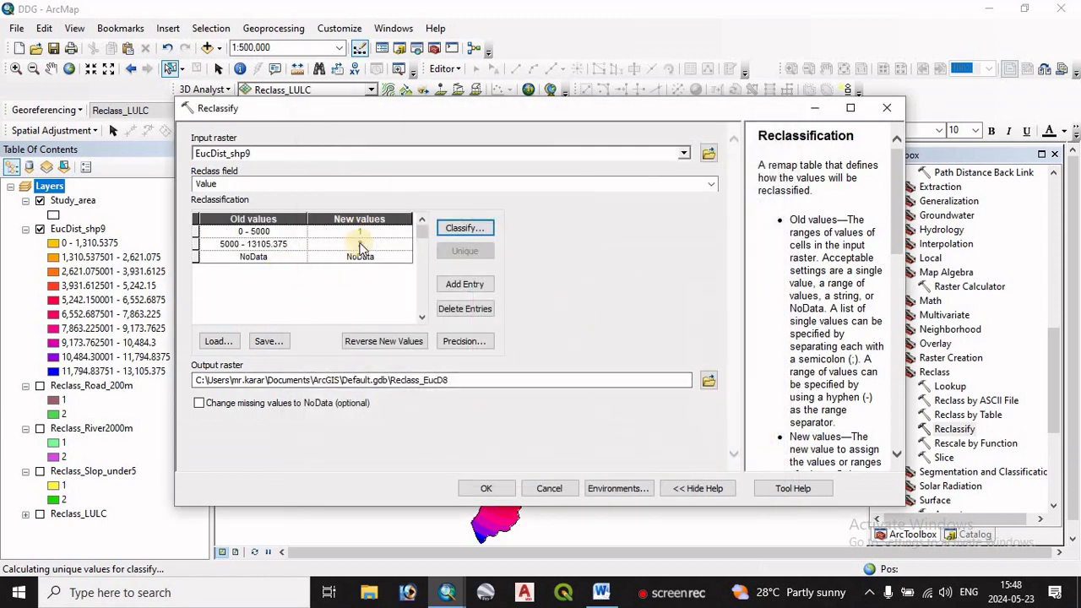
{"action": "left_click", "coordinate": [355, 245]}
Name the output raster Reclass_old_school_5km and run the reclassification.
{"action": "left_click_drag", "start_coordinate": [423, 380], "coordinate": [500, 371]}
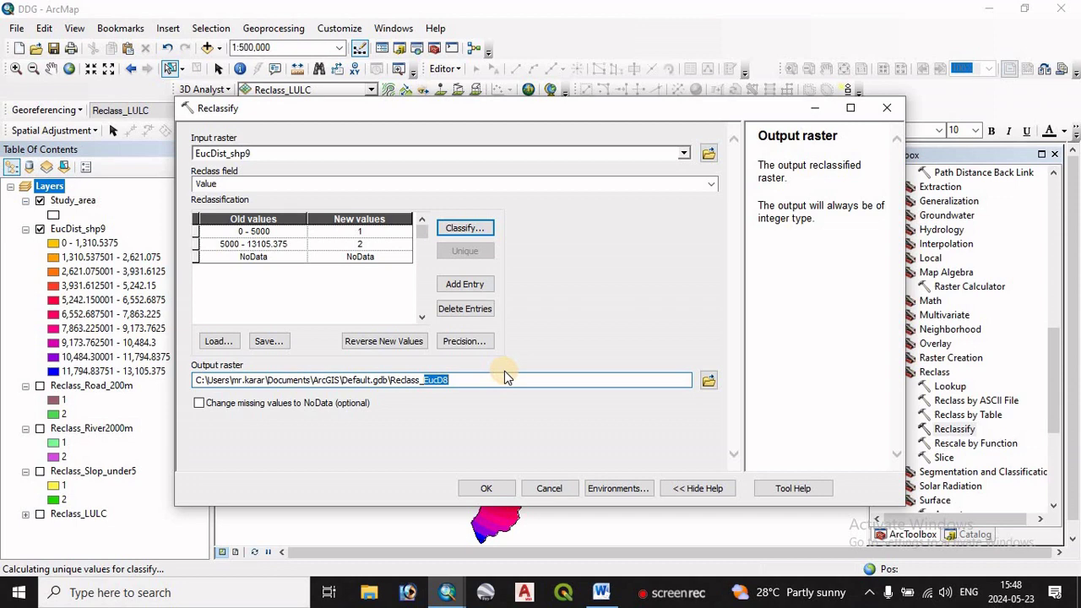
{"action": "type", "text": "old_school"}
{"action": "left_click", "coordinate": [487, 489]}
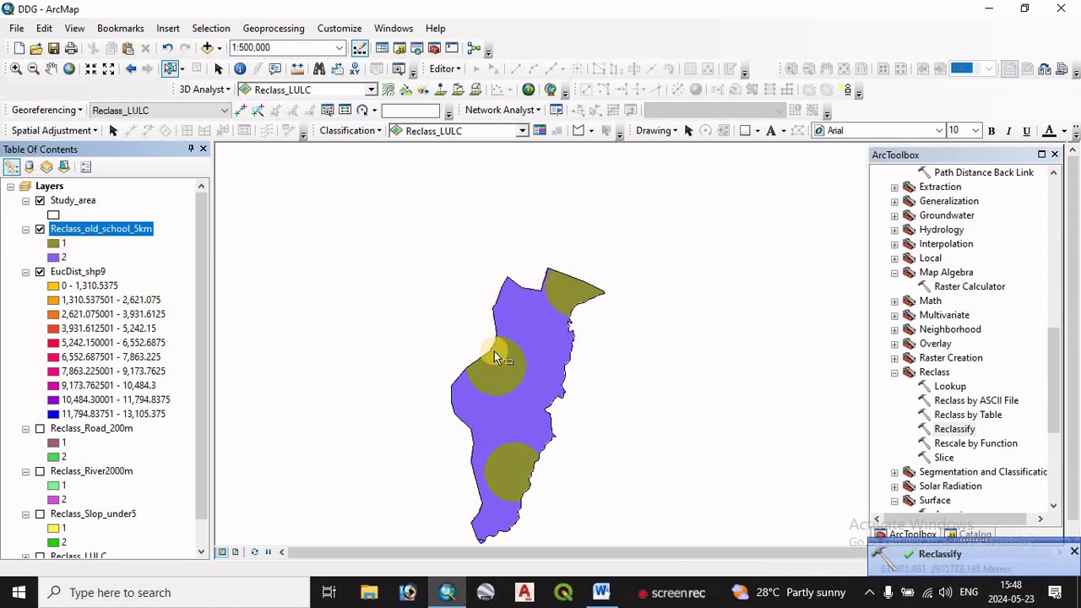
Remove the EucDist_shp9 layer from the data frame.
{"action": "left_click", "coordinate": [76, 272]}
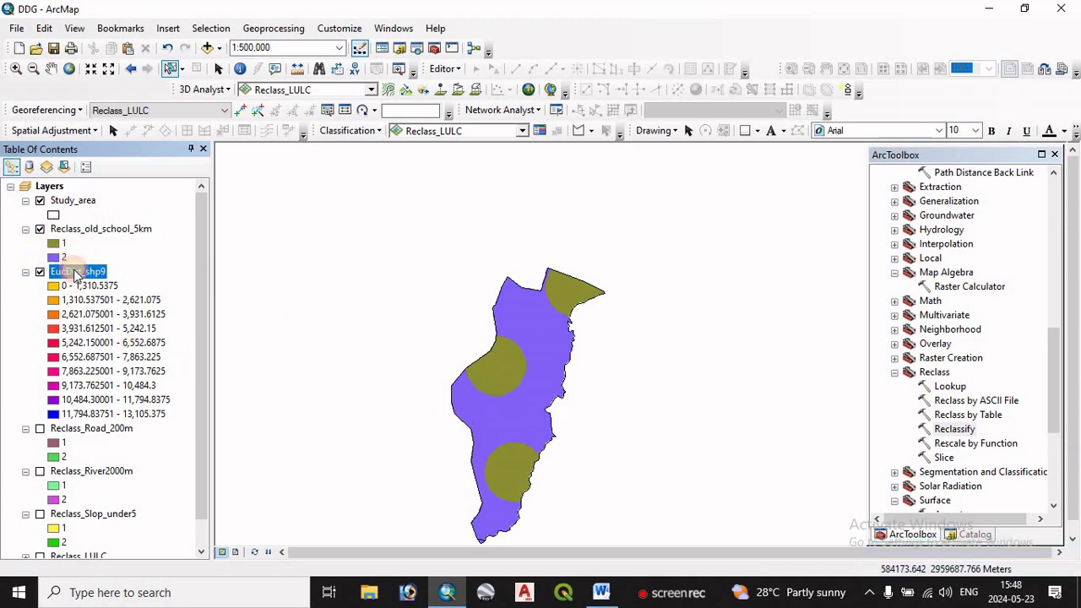
{"action": "right_click", "coordinate": [76, 271]}
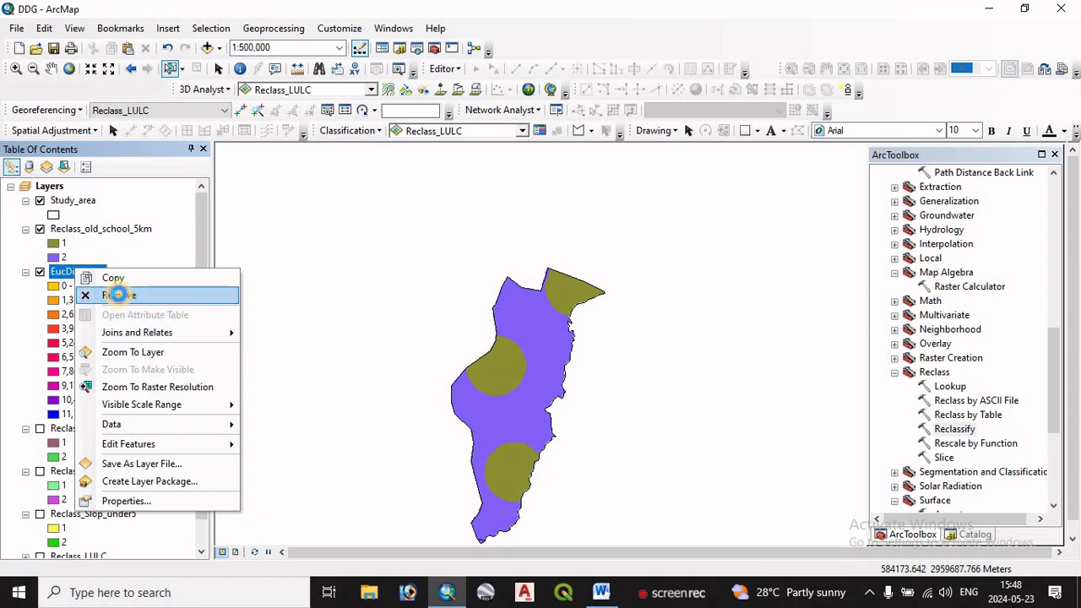
{"action": "left_click", "coordinate": [118, 294]}
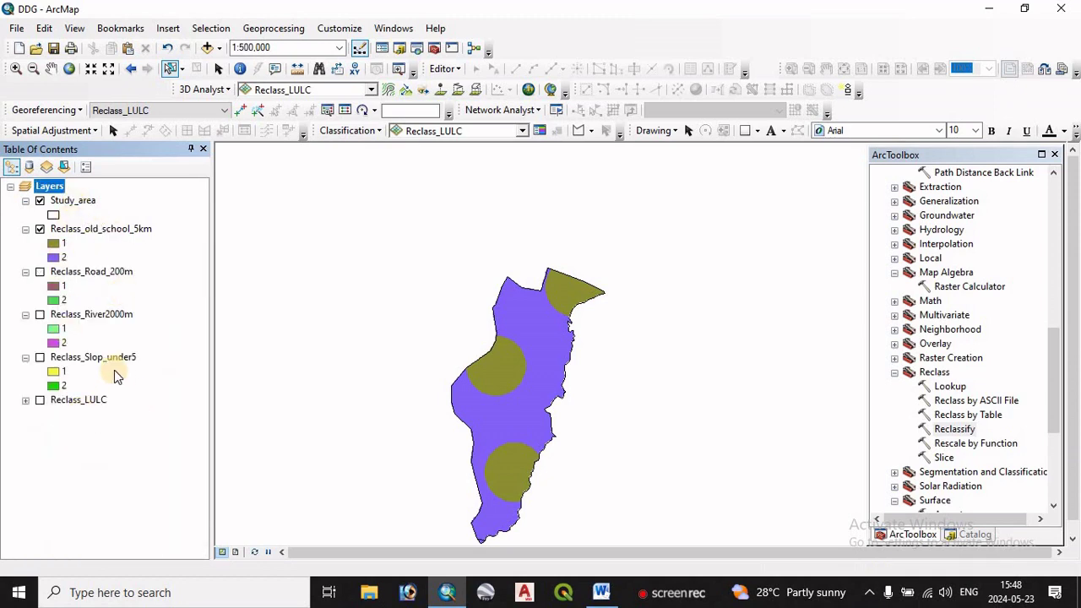
Switch to the Word document and append "..Resample" to the requirement about the same cell size of all raster data.
{"action": "left_click", "coordinate": [601, 592]}
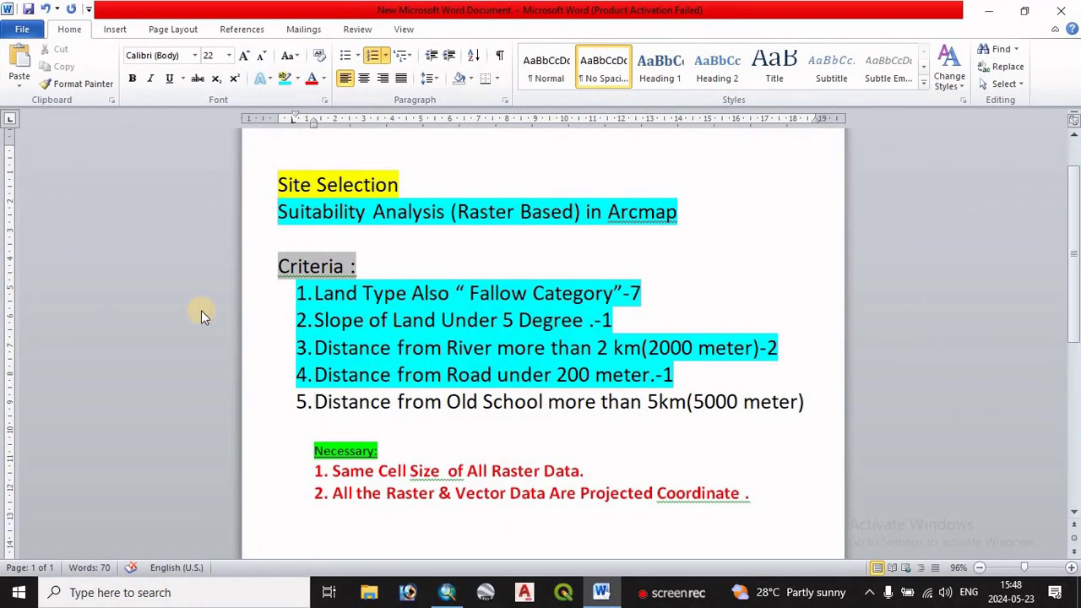
{"action": "left_click_drag", "start_coordinate": [333, 474], "coordinate": [596, 468]}
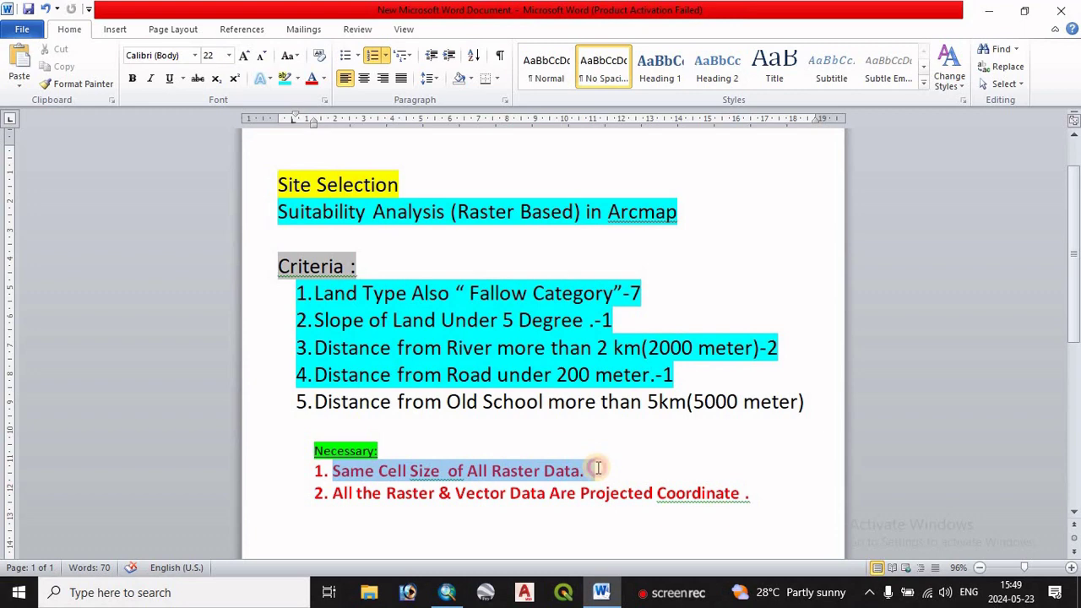
{"action": "left_click", "coordinate": [597, 471]}
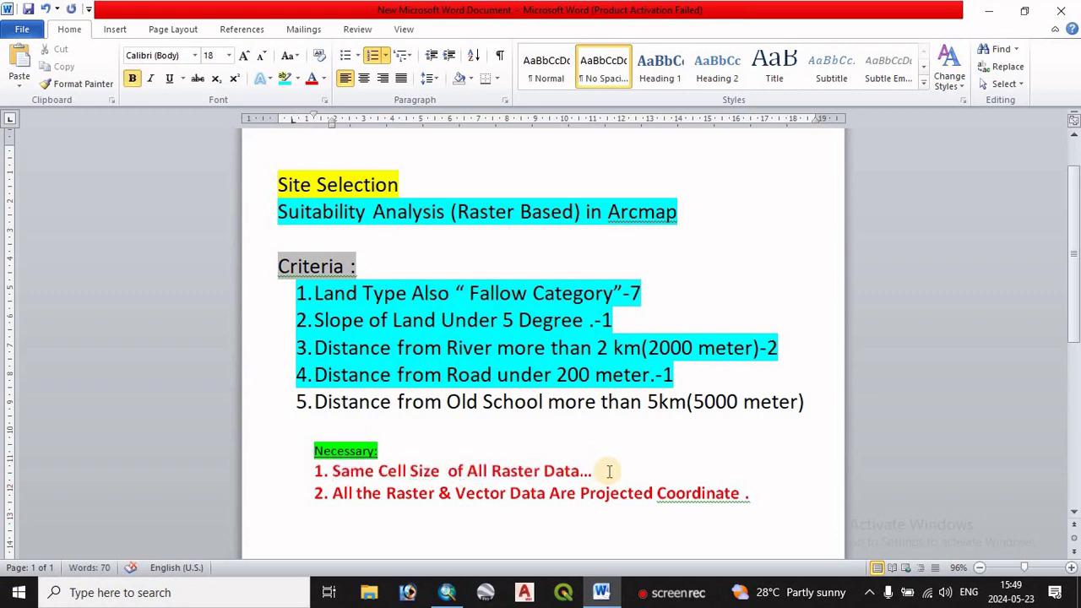
{"action": "type", "text": "Resample"}
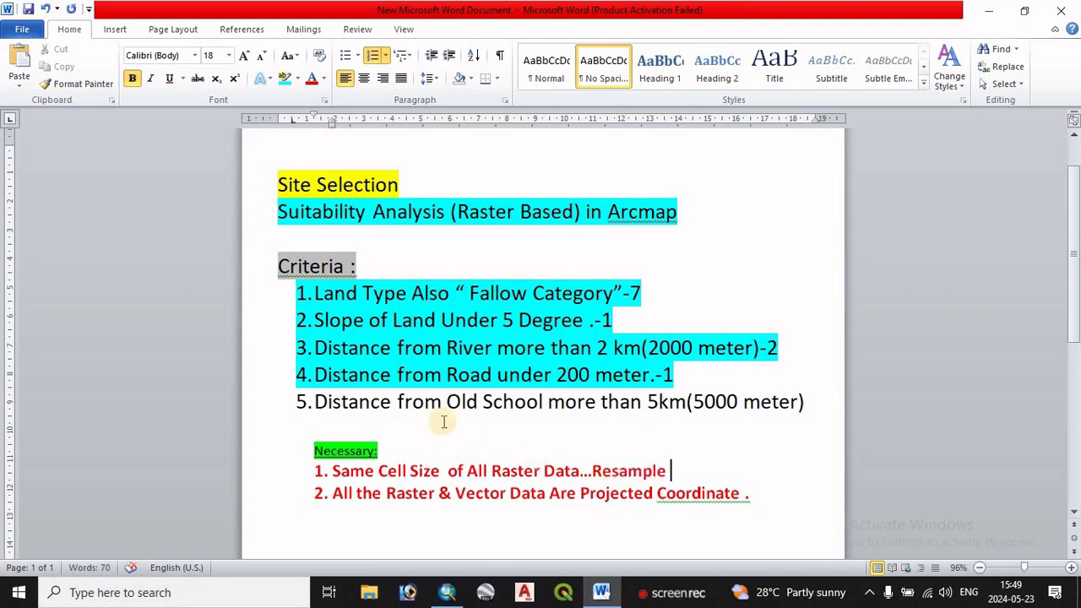
{"action": "left_click_drag", "start_coordinate": [593, 470], "coordinate": [683, 473]}
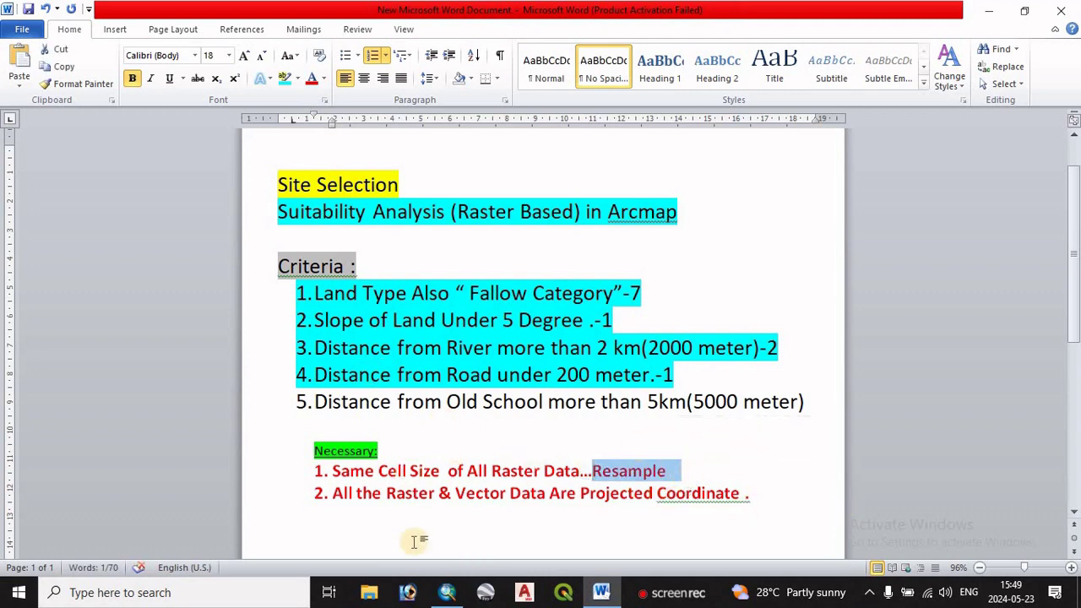
{"action": "left_click_drag", "start_coordinate": [339, 494], "coordinate": [755, 498]}
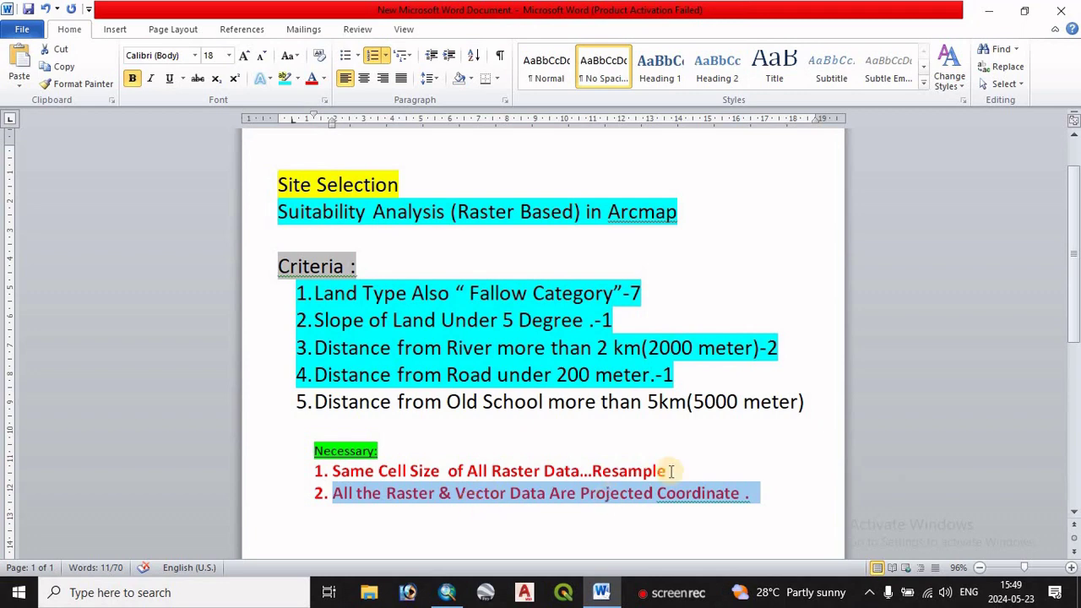
Return to ArcMap, show the Reclass_LULC layer and hide Reclass_old_school_5km.
{"action": "left_click", "coordinate": [450, 596]}
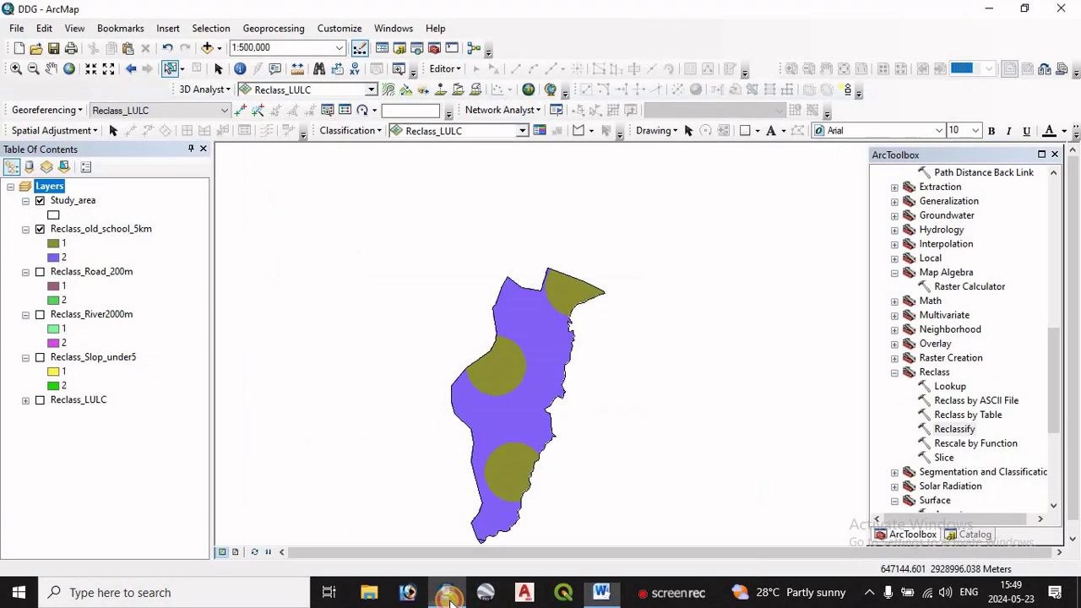
{"action": "left_click", "coordinate": [59, 405]}
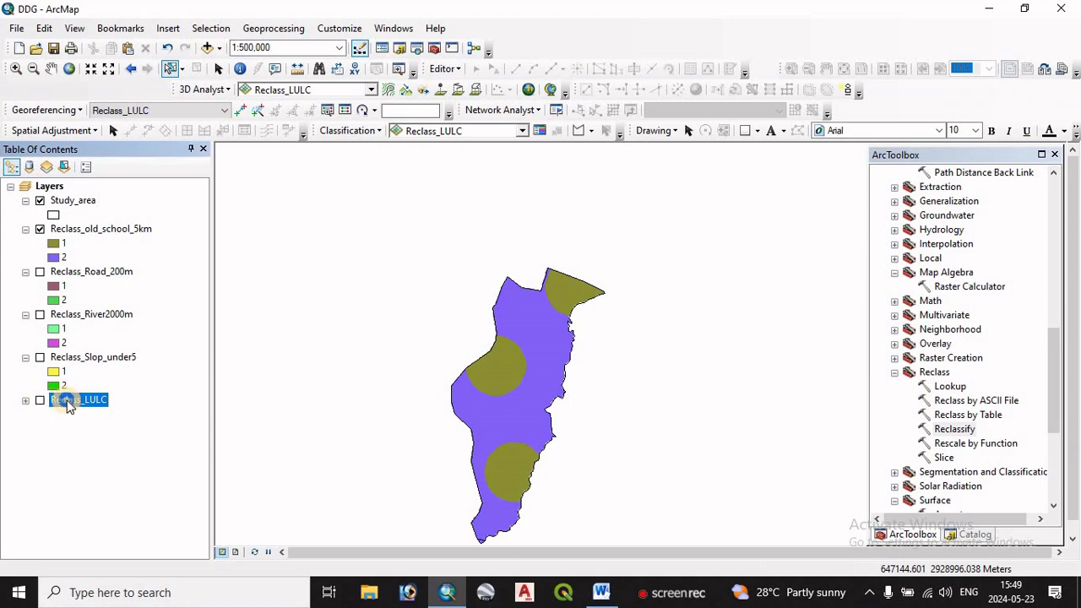
{"action": "right_click", "coordinate": [68, 406]}
{"action": "left_click", "coordinate": [40, 400]}
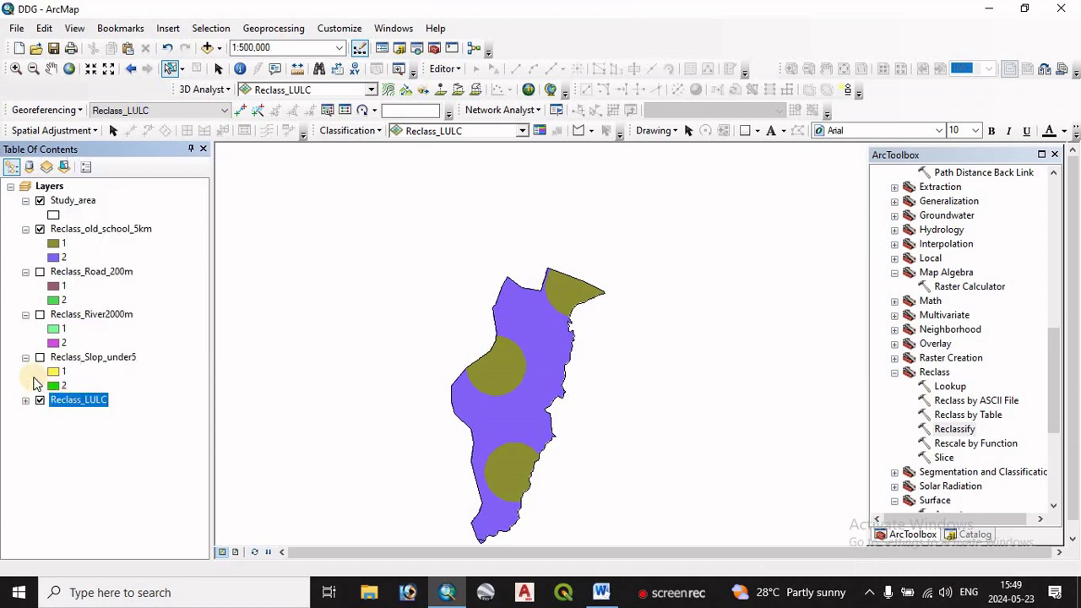
{"action": "left_click", "coordinate": [40, 229]}
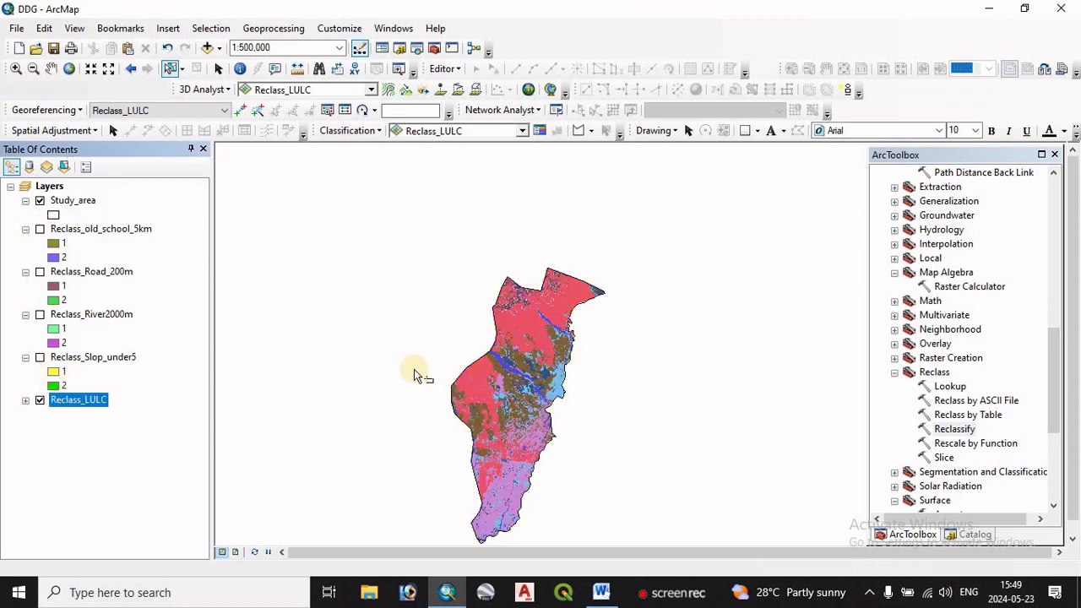
Check the cell size of Reclass_LULC in the source information of its layer properties.
{"action": "right_click", "coordinate": [64, 397]}
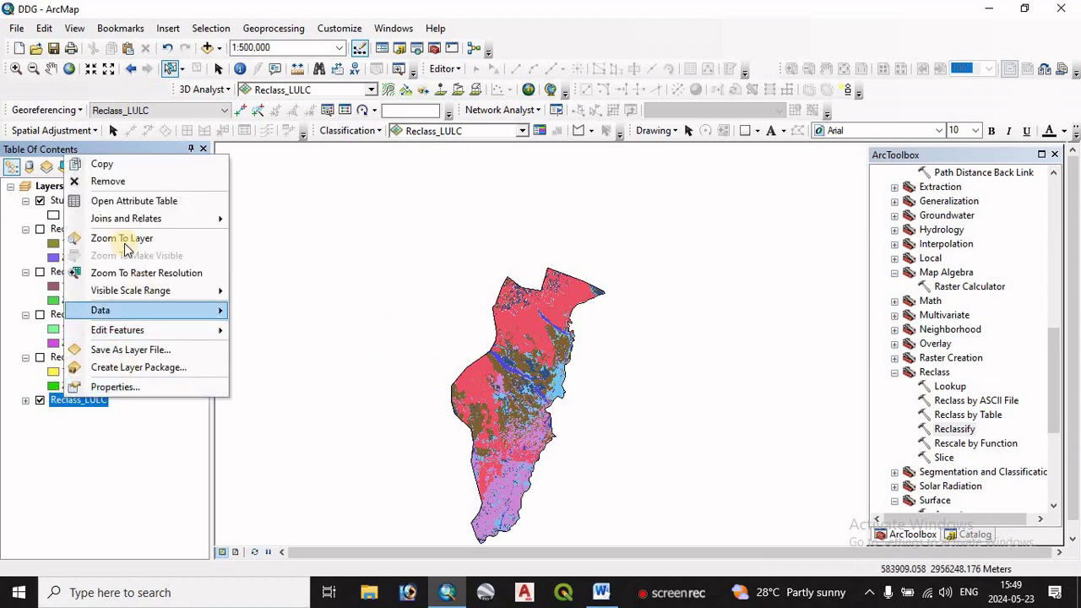
{"action": "left_click", "coordinate": [133, 387]}
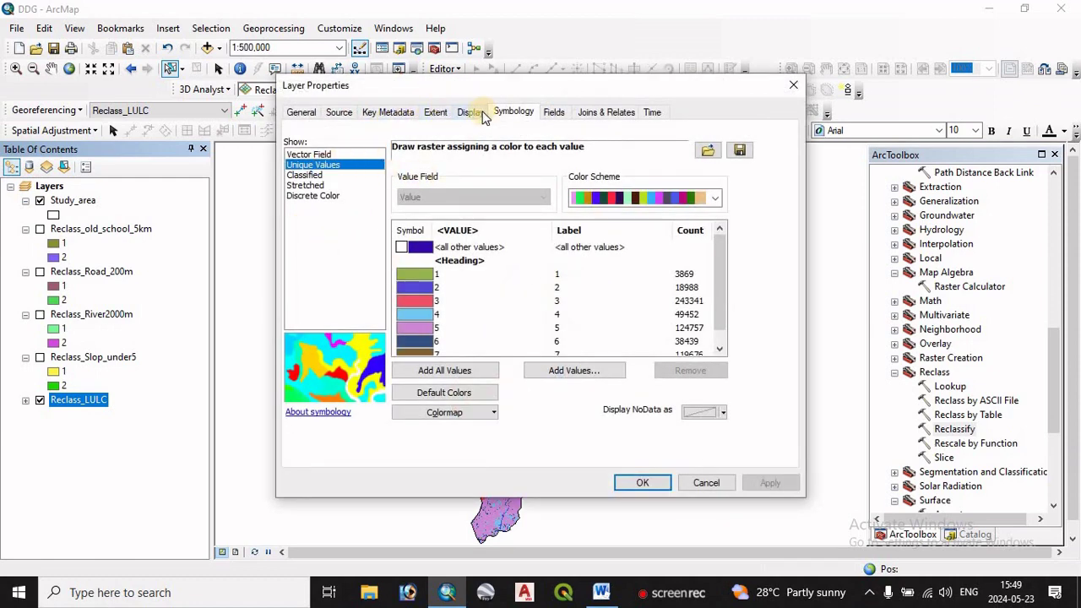
{"action": "left_click", "coordinate": [339, 114]}
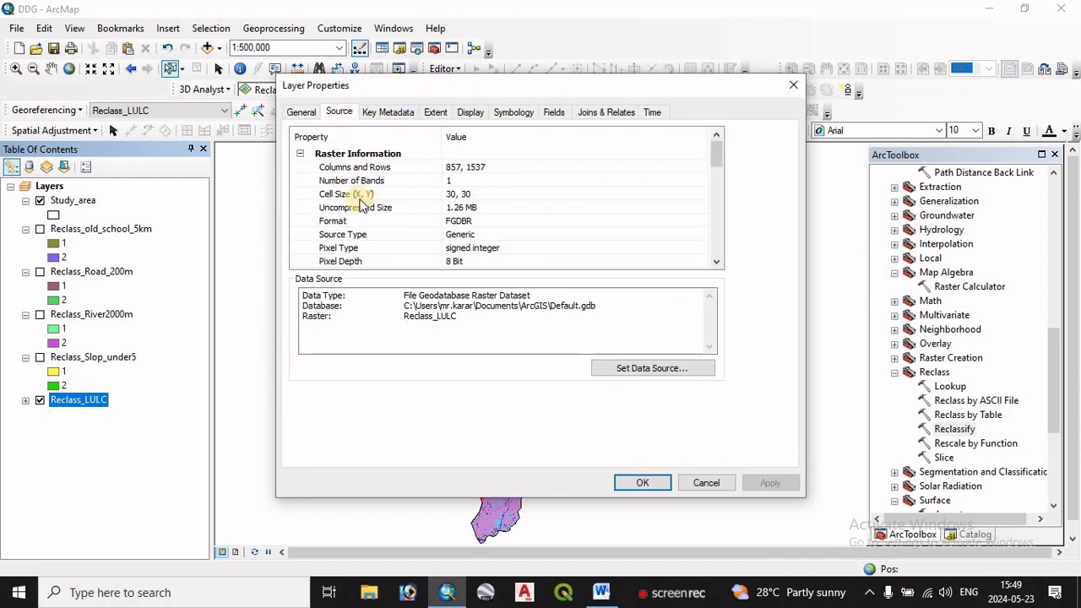
{"action": "left_click", "coordinate": [457, 196]}
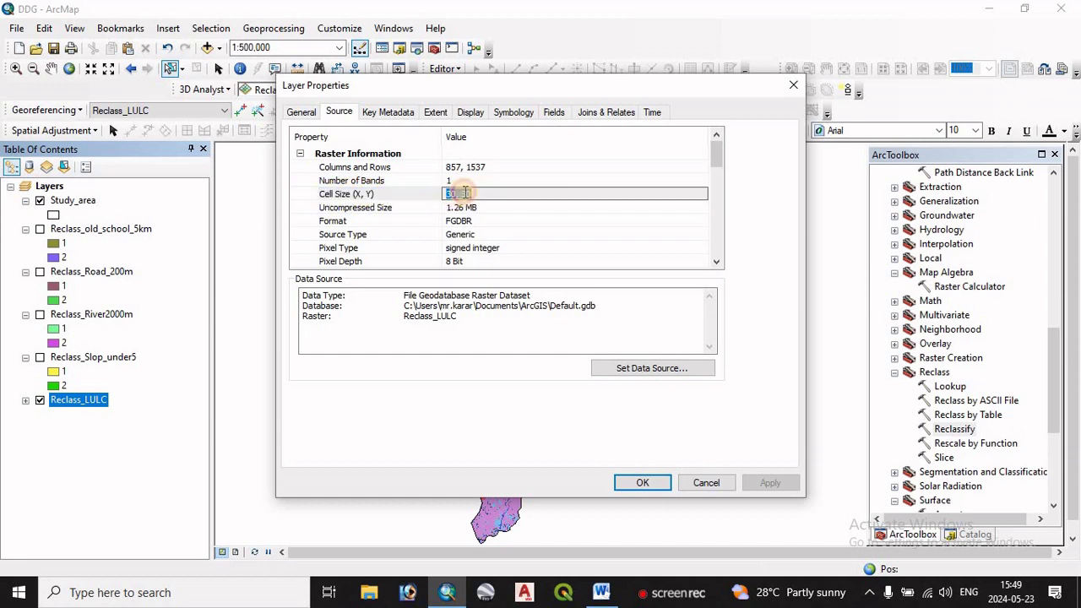
Close the Reclass_LULC layer properties and go through the slope, river, road and old school layers one by one.
{"action": "left_click", "coordinate": [801, 87]}
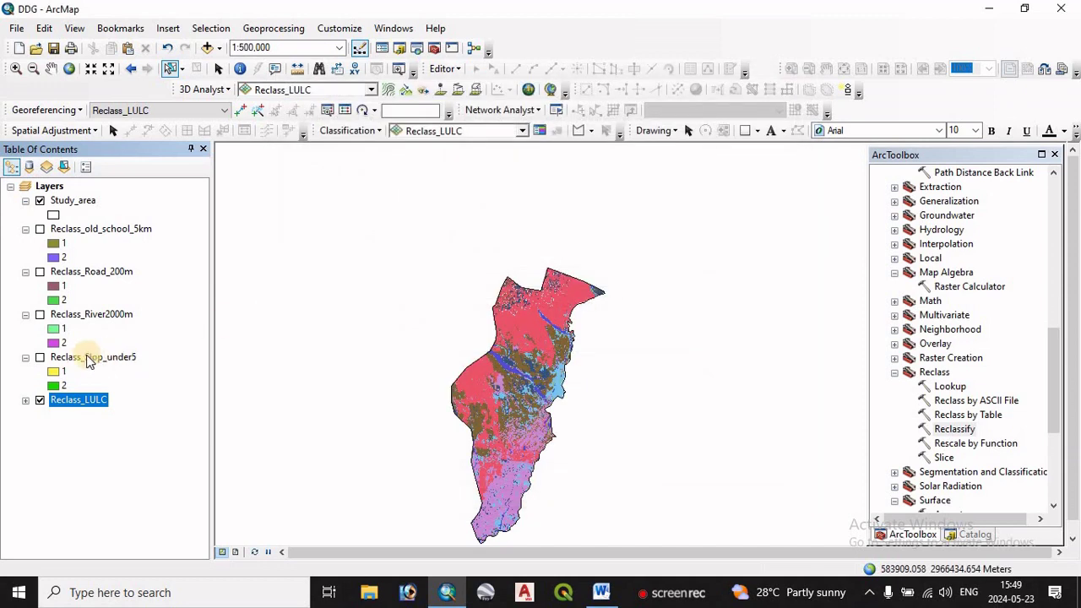
{"action": "left_click", "coordinate": [91, 358]}
{"action": "left_click", "coordinate": [93, 318]}
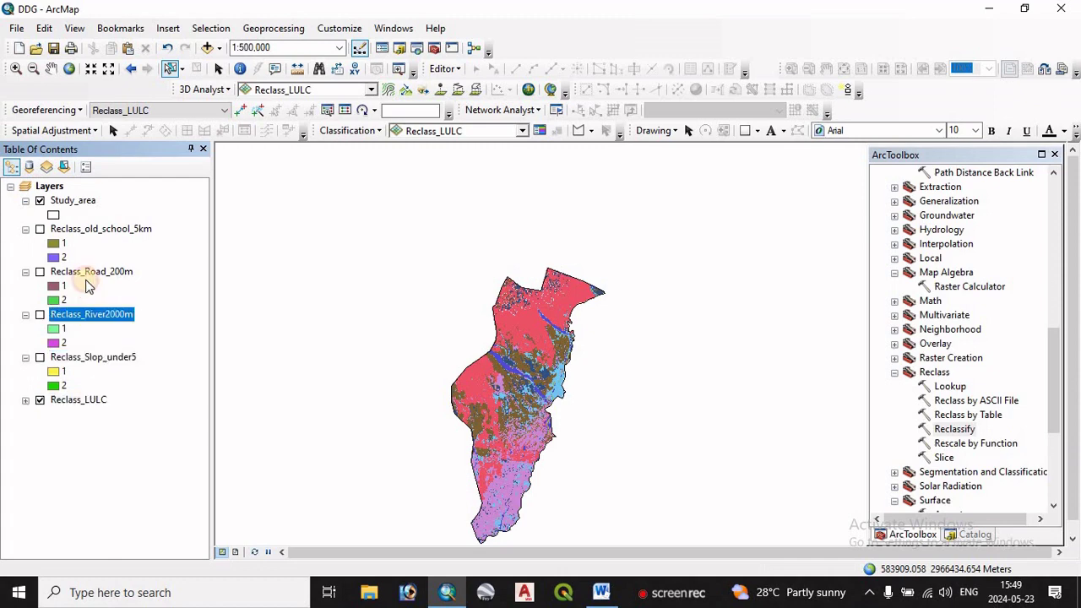
{"action": "left_click", "coordinate": [85, 273]}
{"action": "left_click", "coordinate": [82, 229]}
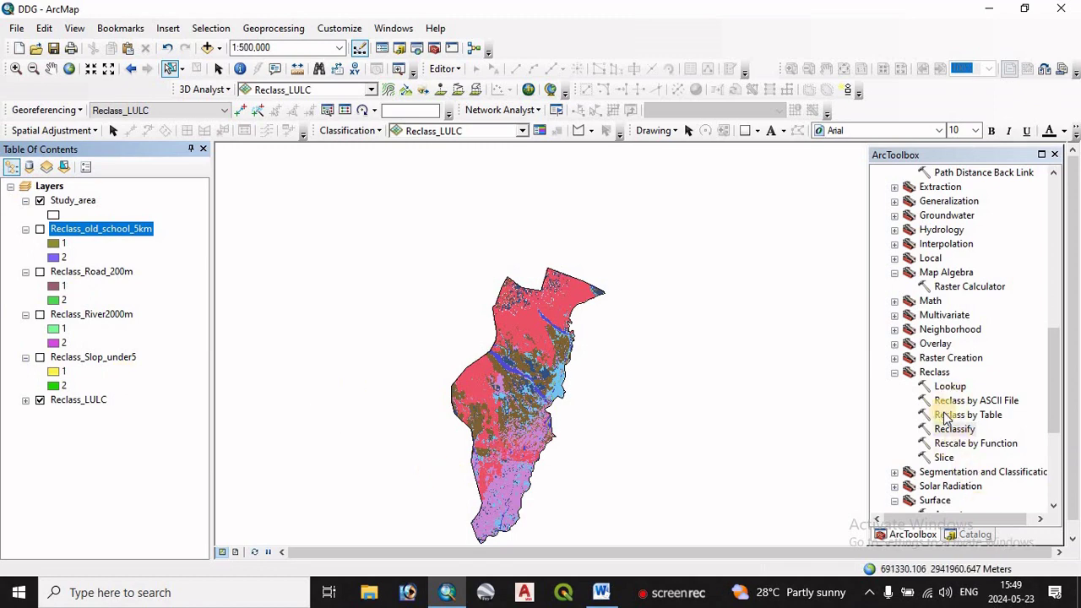
Start a Raster Calculator expression with the condition ("Reclass_LULC" == 7), checking the layer's class values in its legend.
{"action": "left_click", "coordinate": [895, 373]}
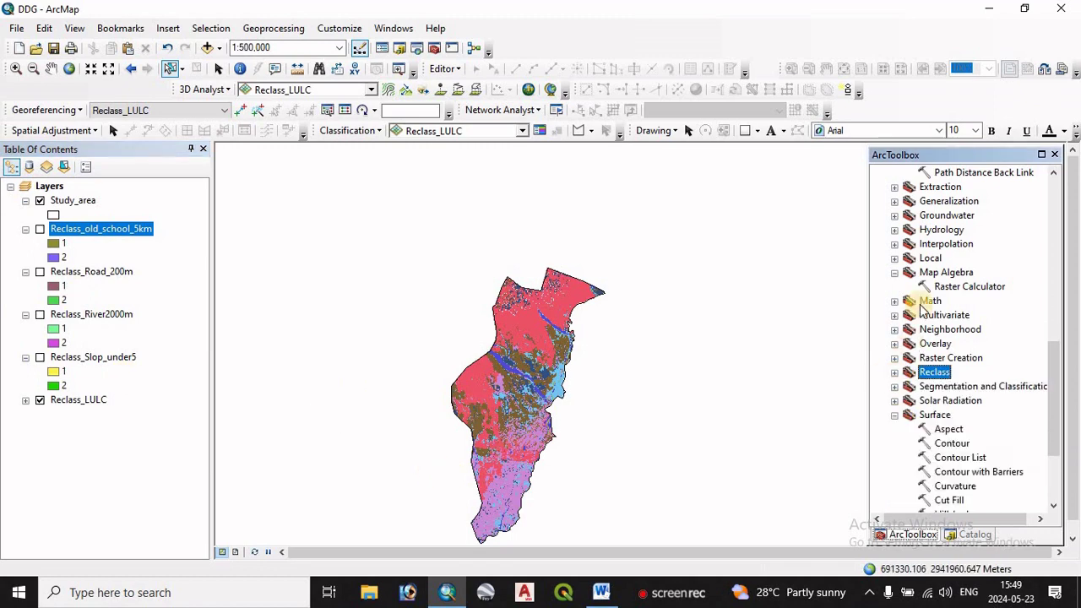
{"action": "scroll", "coordinate": [950, 291], "scroll_direction": "up", "scroll_amount": 1}
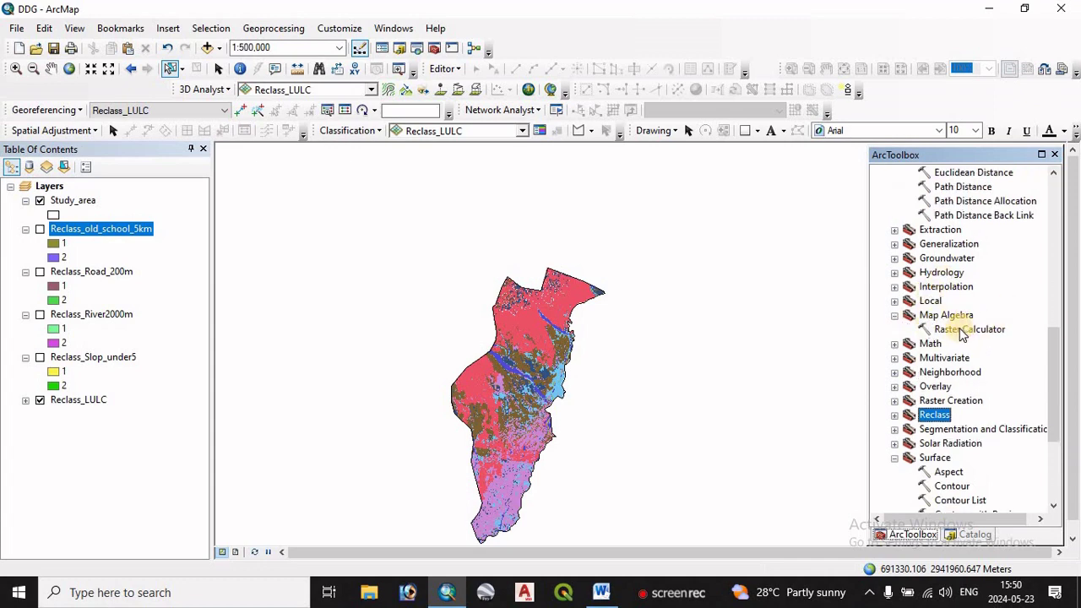
{"action": "double_click", "coordinate": [963, 329]}
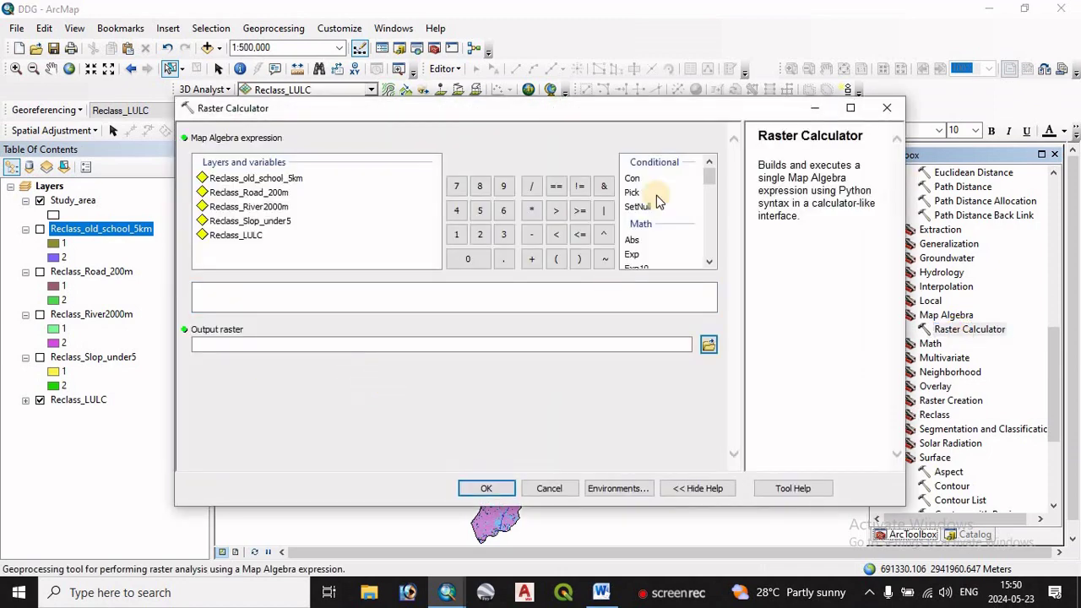
{"action": "left_click", "coordinate": [551, 262]}
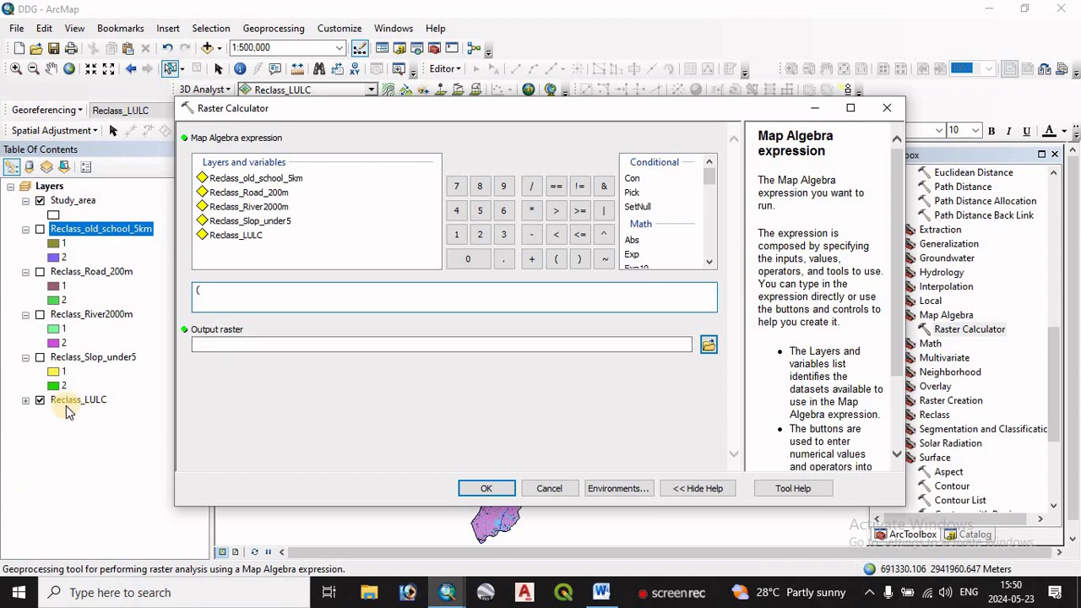
{"action": "double_click", "coordinate": [228, 237]}
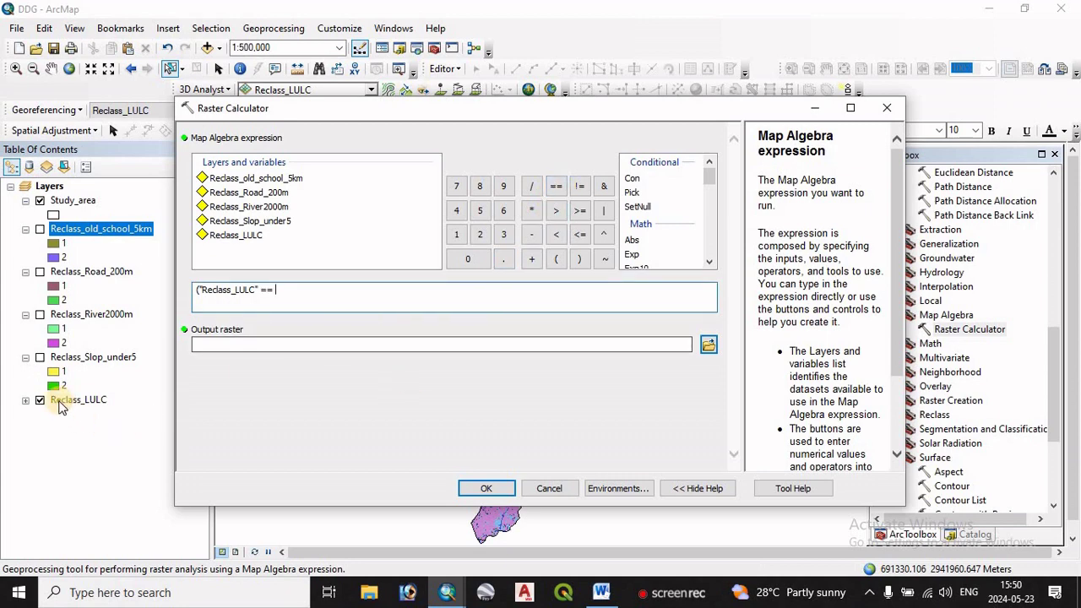
{"action": "left_click", "coordinate": [26, 401]}
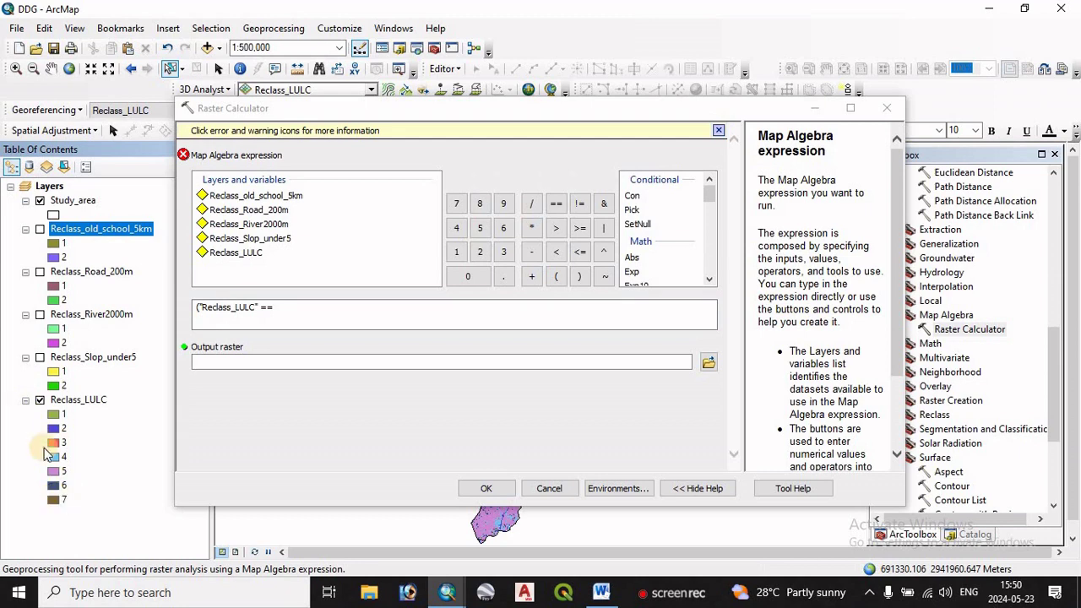
{"action": "left_click", "coordinate": [26, 401]}
{"action": "left_click", "coordinate": [273, 315]}
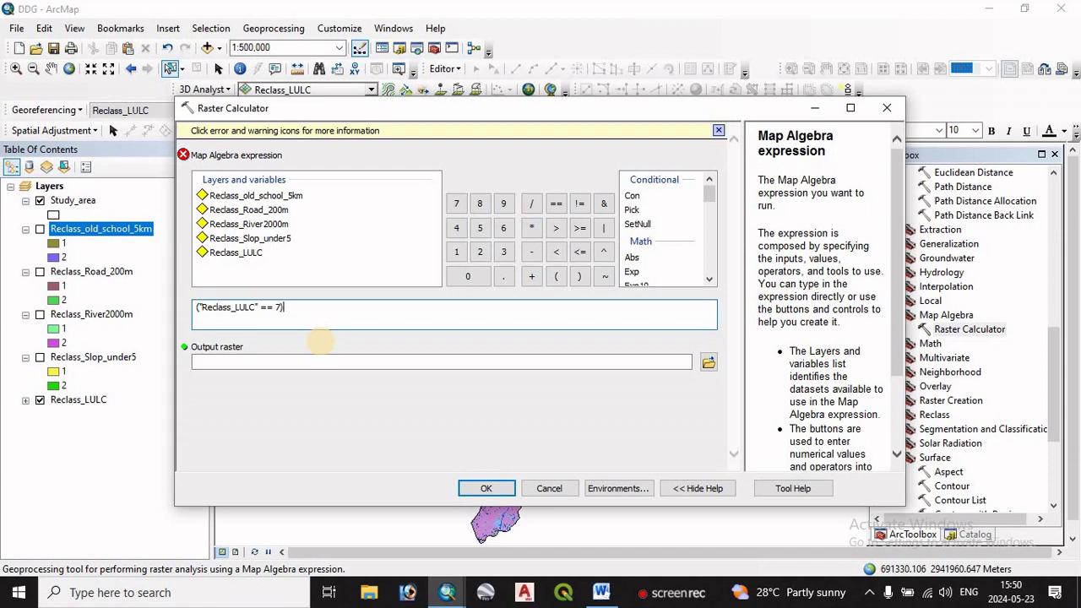
Add the condition & ("Reclass_Slop_under5" == 1) to the map algebra expression, with the slope layer shown on the map.
{"action": "left_click", "coordinate": [600, 207]}
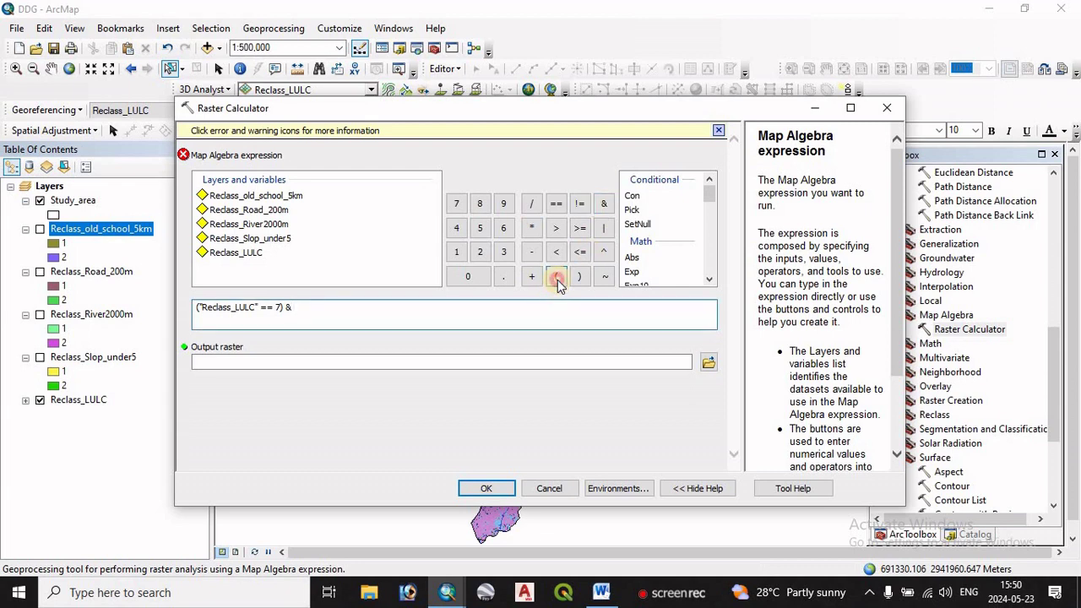
{"action": "left_click", "coordinate": [557, 278]}
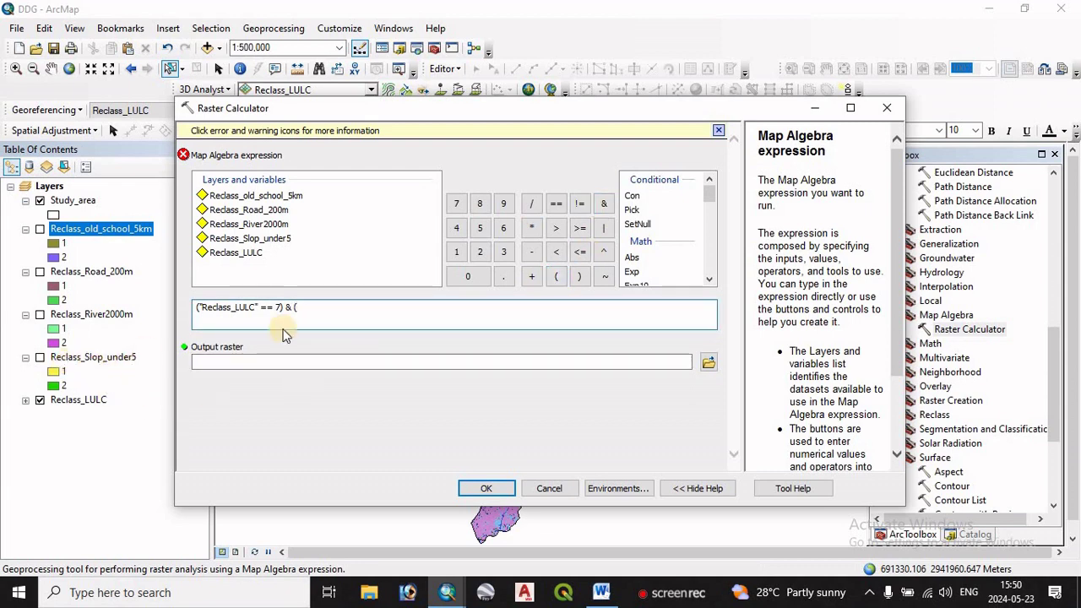
{"action": "double_click", "coordinate": [237, 238]}
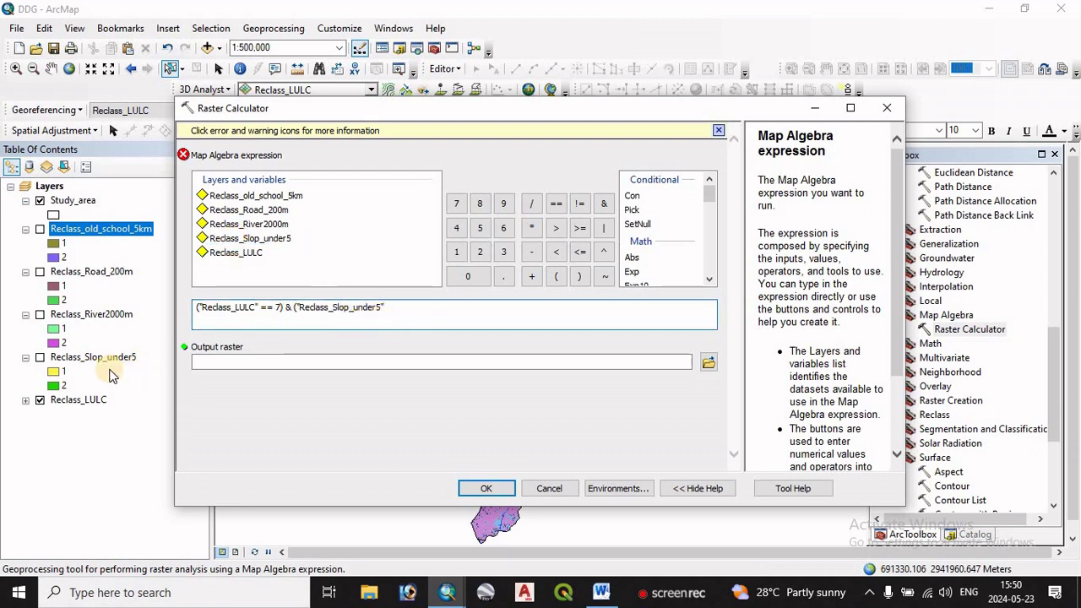
{"action": "left_click", "coordinate": [40, 359]}
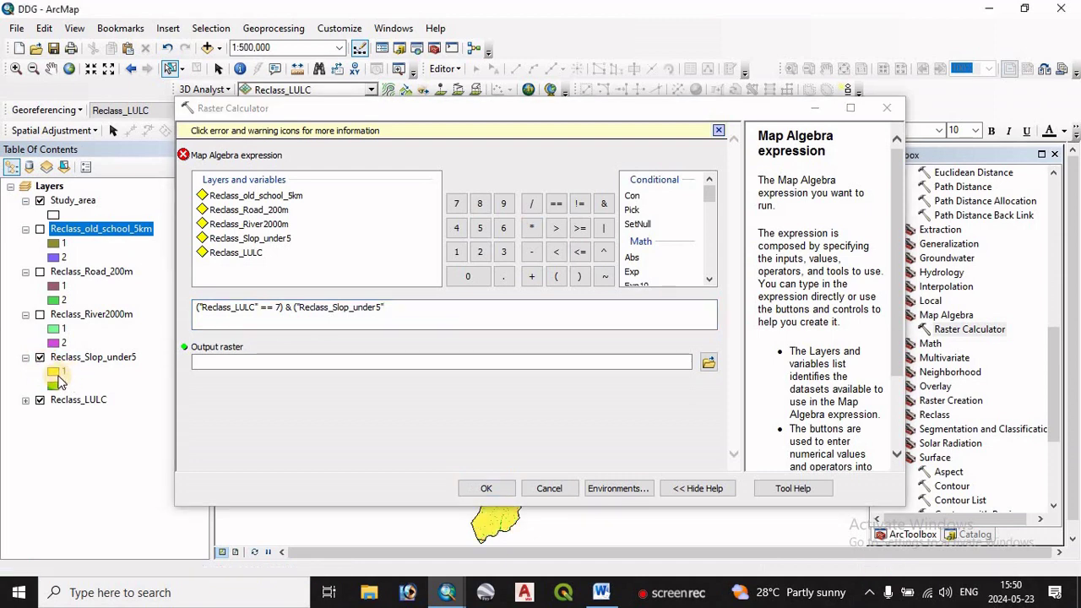
{"action": "left_click", "coordinate": [556, 205]}
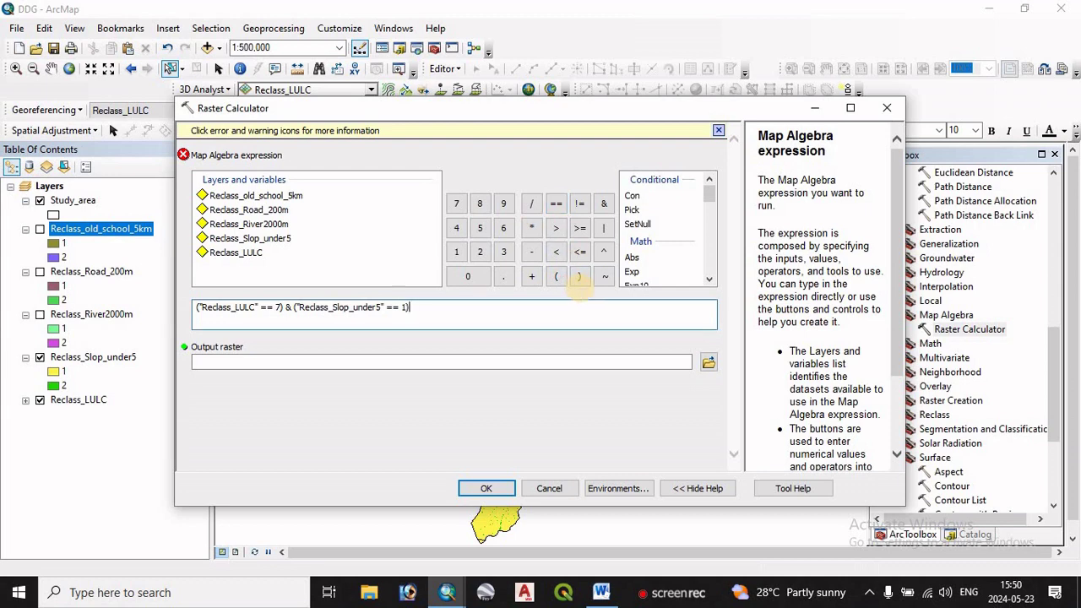
Extend the map algebra expression with the river condition & ("Reclass_River2000m" == 2).
{"action": "left_click", "coordinate": [603, 205]}
{"action": "left_click", "coordinate": [556, 276]}
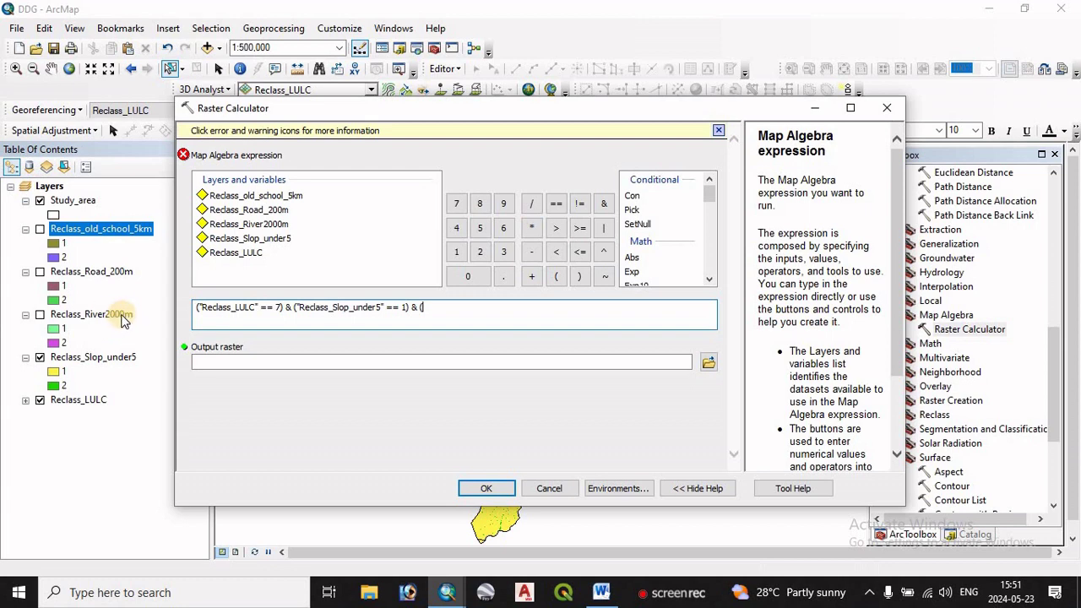
{"action": "double_click", "coordinate": [258, 224]}
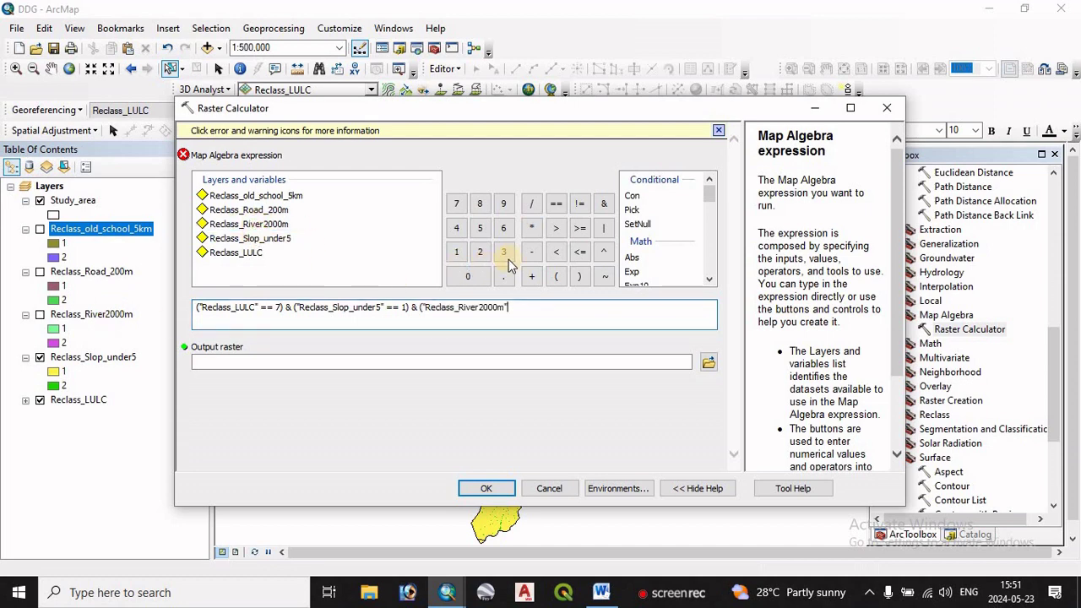
{"action": "left_click", "coordinate": [556, 204]}
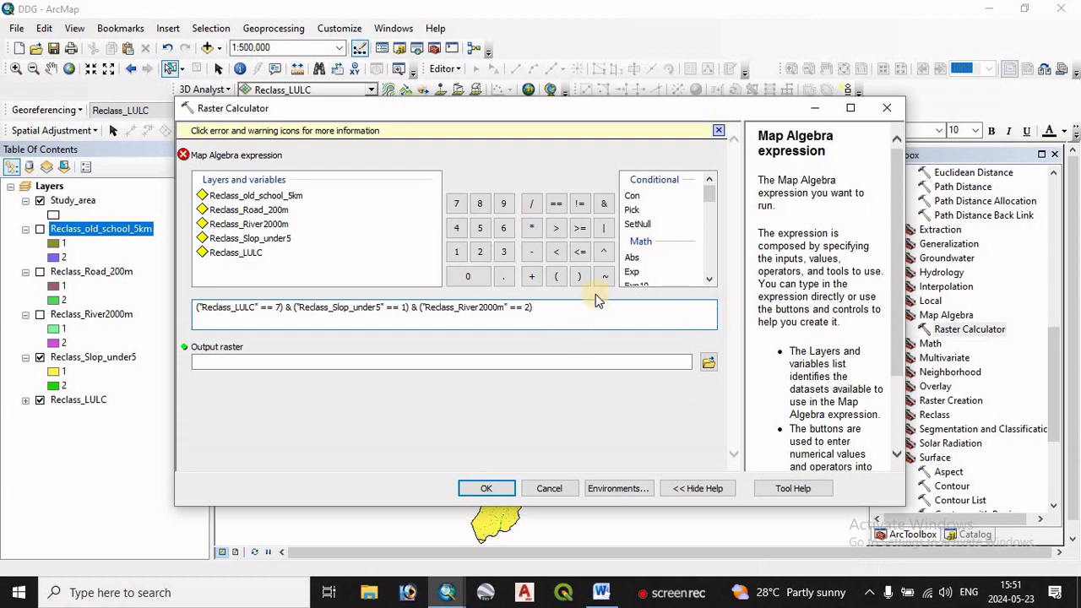
Show the Reclass_River2000m layer and add the road condition & ("Reclass_Road_200m" == 1) to the expression.
{"action": "left_click", "coordinate": [602, 207]}
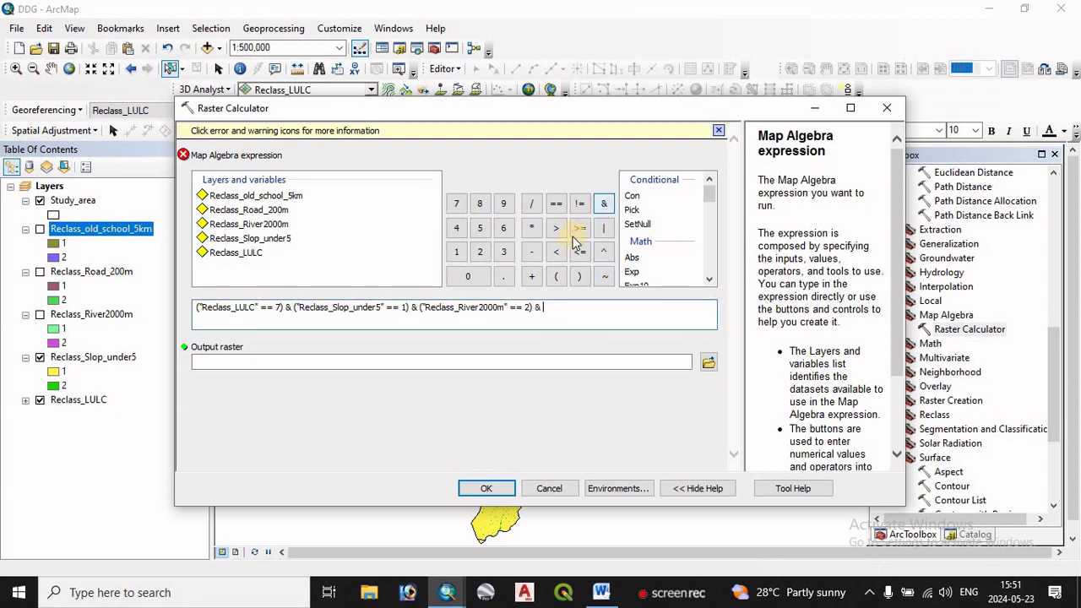
{"action": "left_click", "coordinate": [556, 277]}
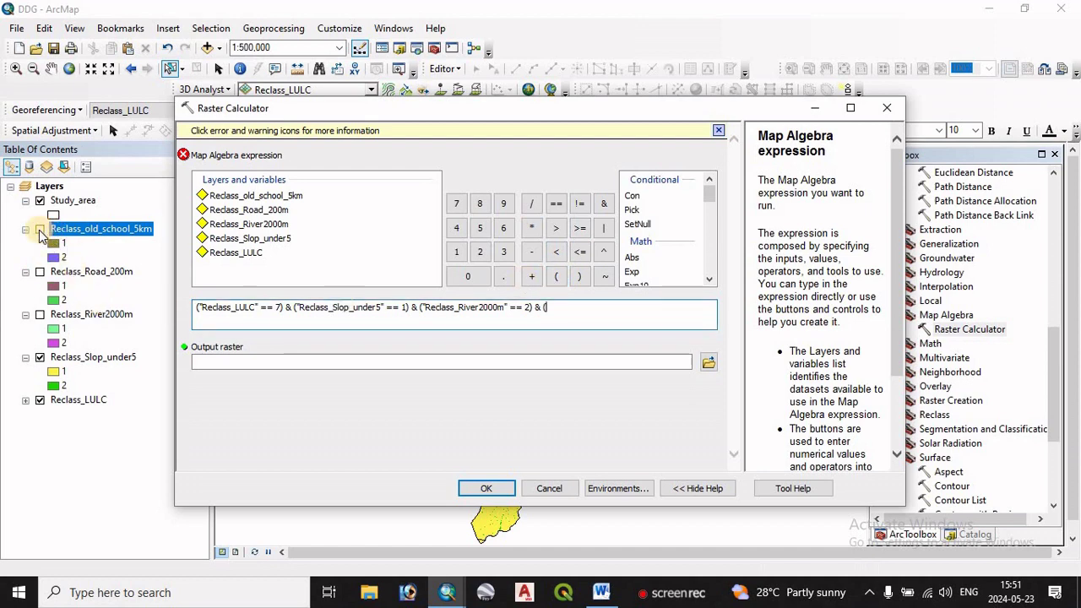
{"action": "left_click", "coordinate": [39, 315]}
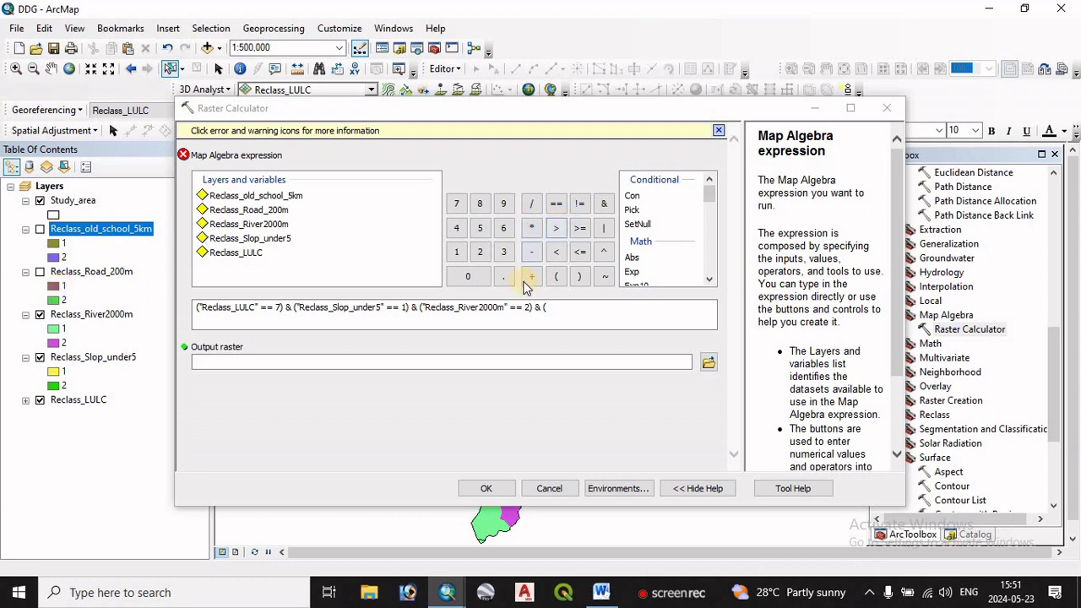
{"action": "double_click", "coordinate": [273, 212]}
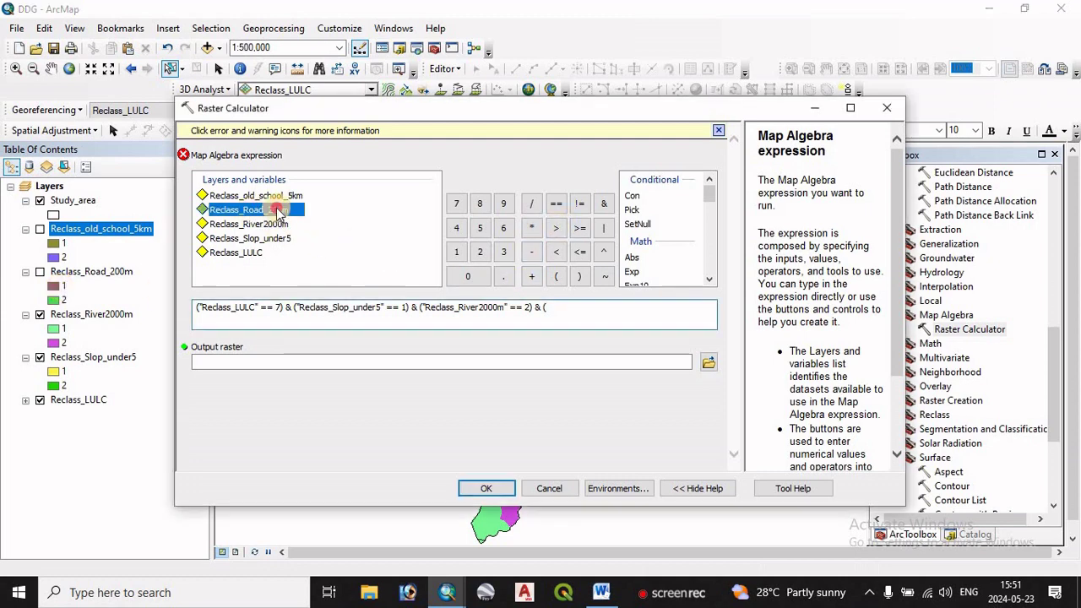
{"action": "left_click", "coordinate": [556, 206]}
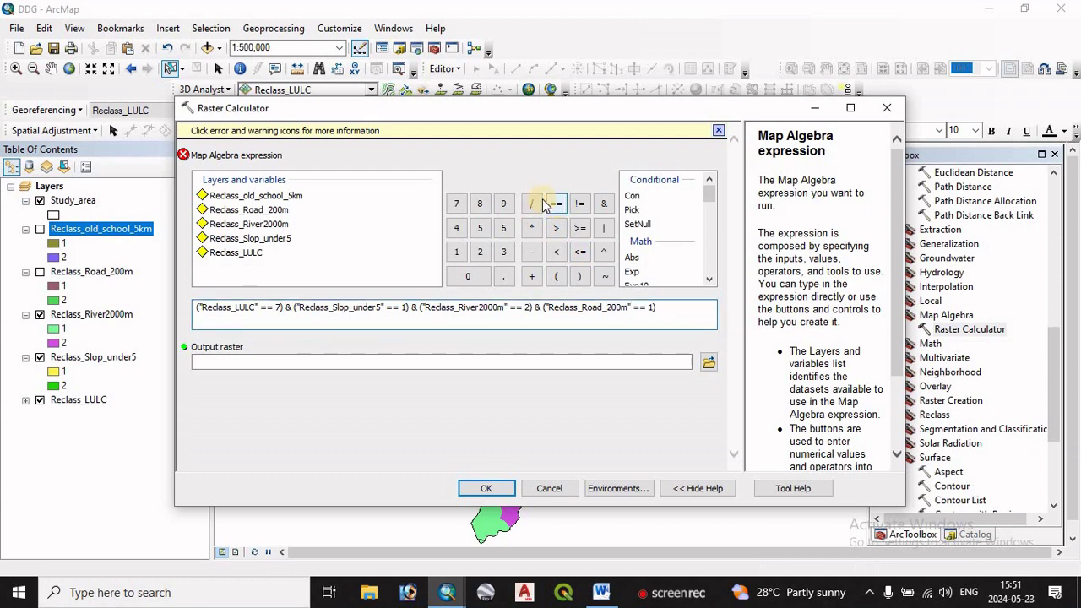
Show the road and old school layers and complete the expression with & ("Reclass_old_school_5km" == 2).
{"action": "left_click", "coordinate": [601, 205]}
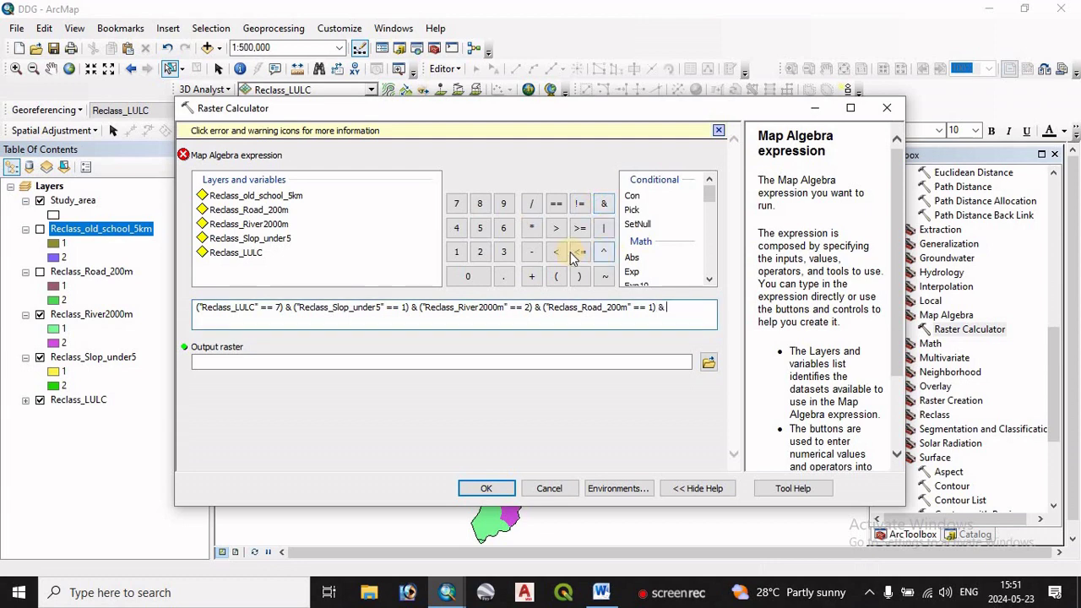
{"action": "left_click", "coordinate": [556, 279]}
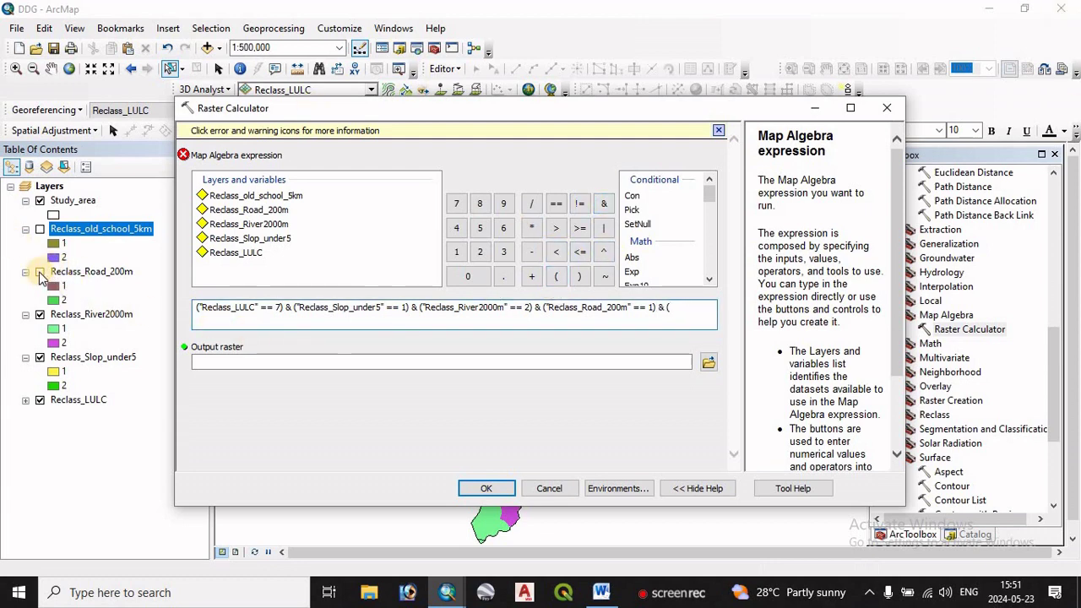
{"action": "left_click", "coordinate": [64, 233]}
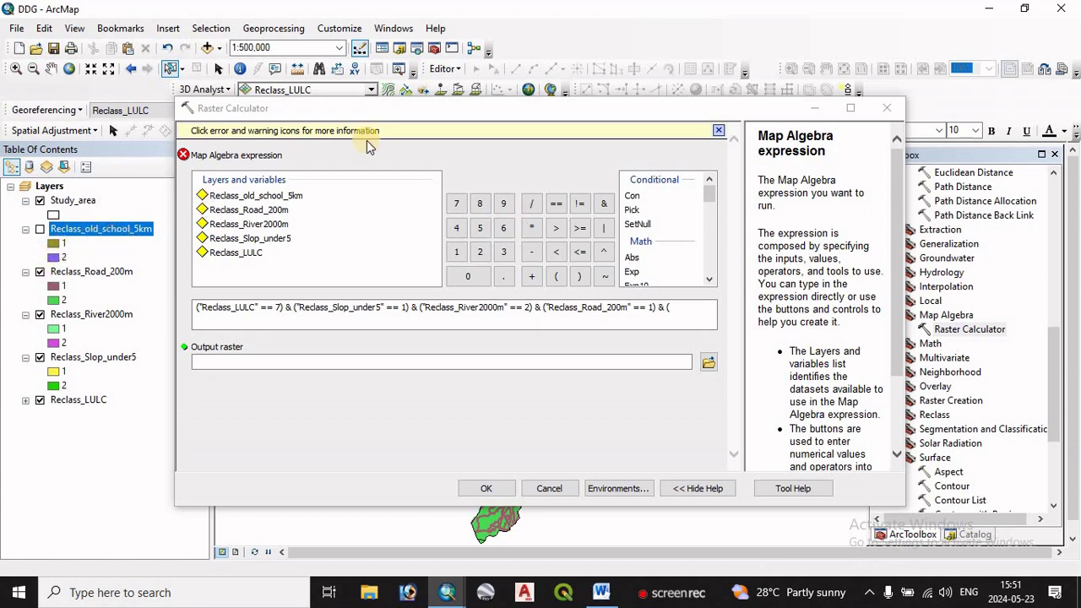
{"action": "left_click_drag", "start_coordinate": [347, 113], "coordinate": [429, 129]}
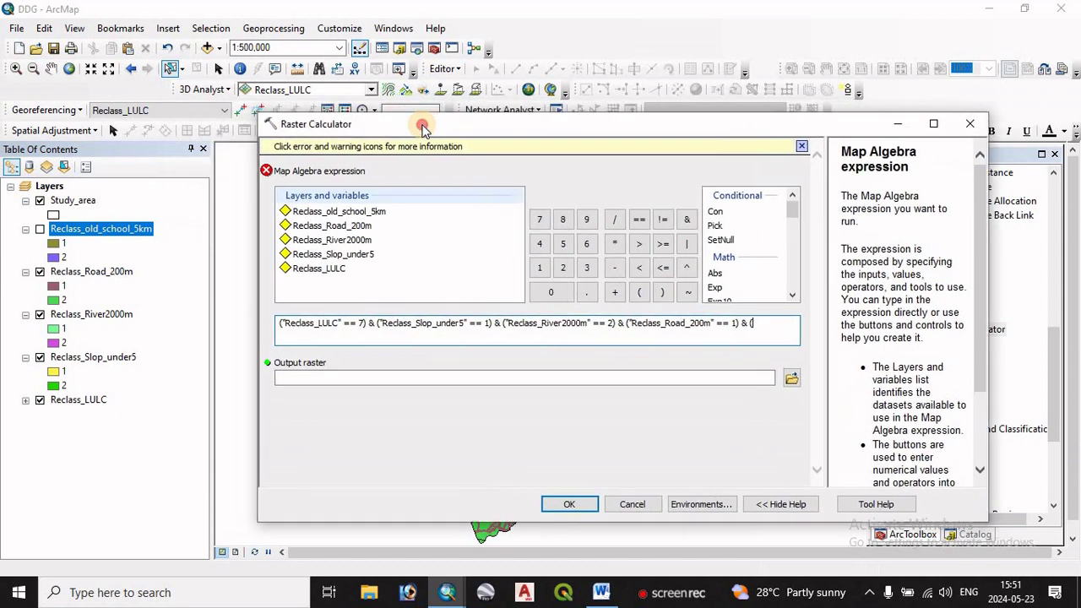
{"action": "left_click", "coordinate": [40, 230]}
{"action": "left_click", "coordinate": [750, 323]}
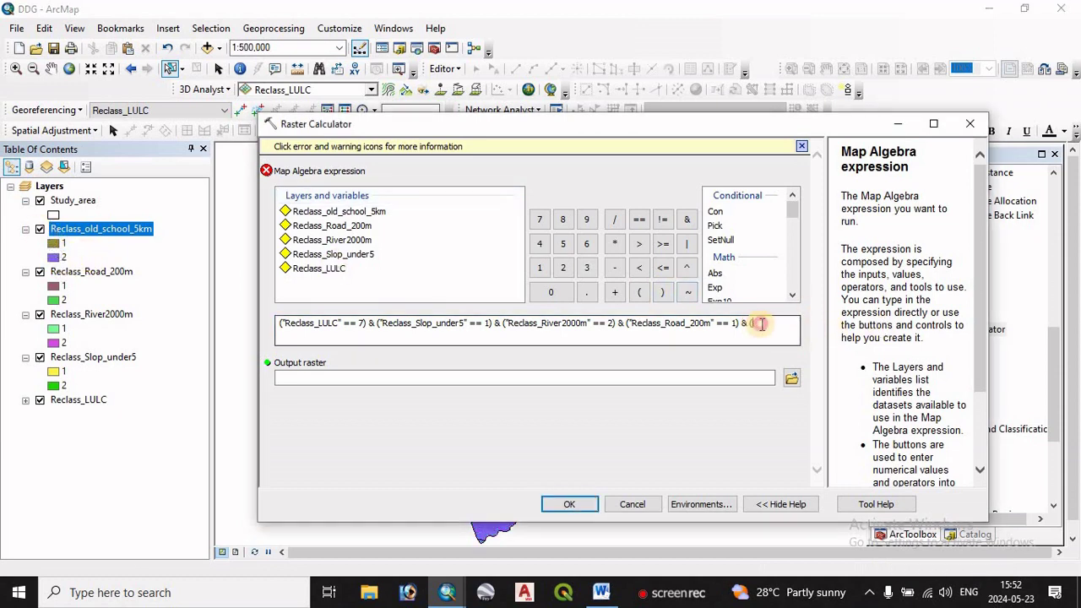
{"action": "double_click", "coordinate": [350, 213]}
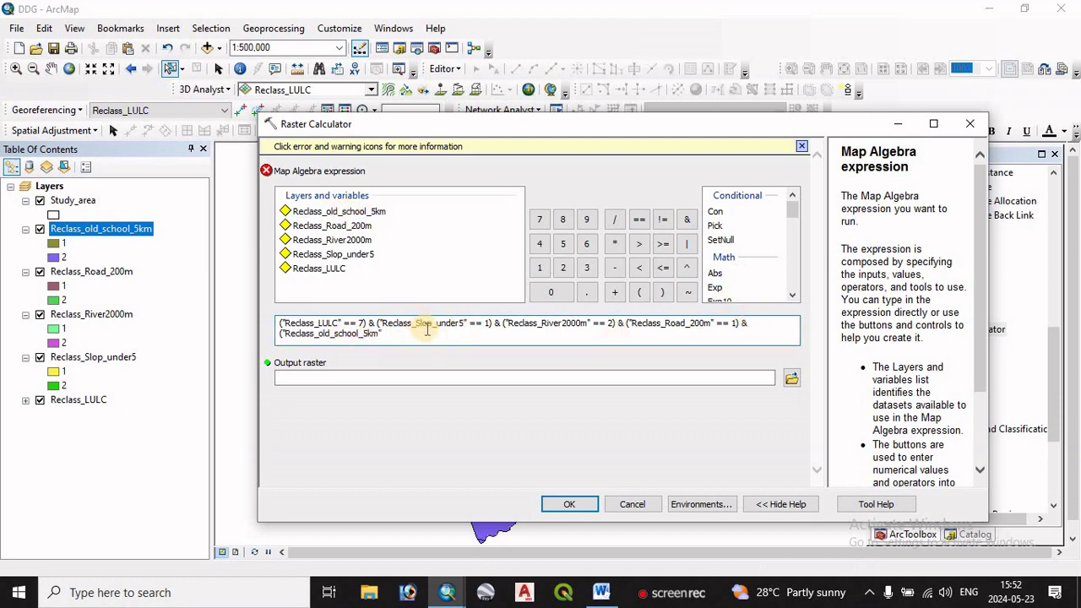
{"action": "left_click", "coordinate": [640, 226]}
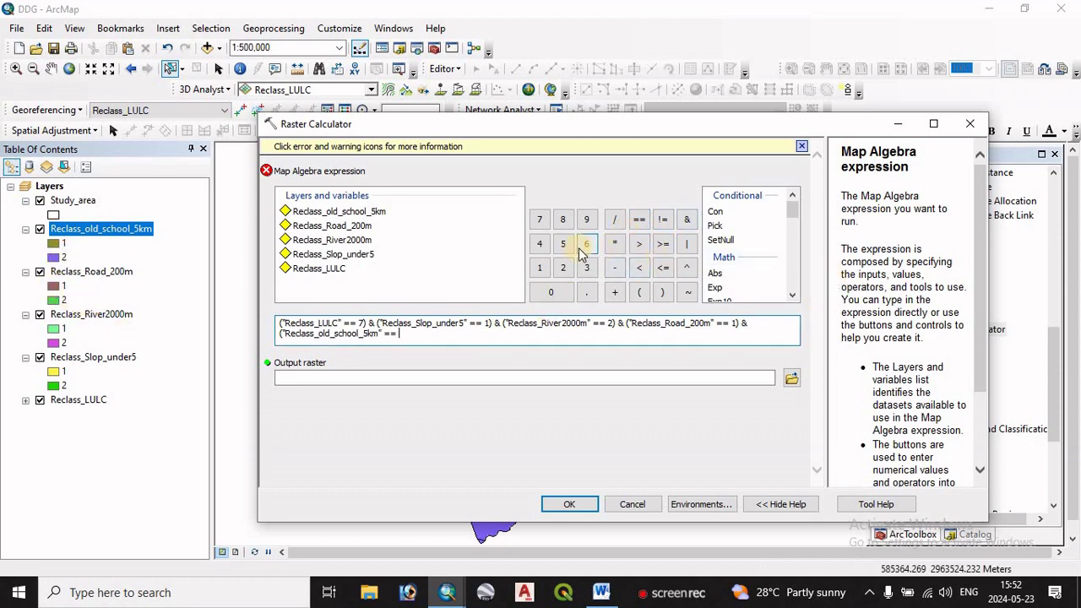
{"action": "left_click", "coordinate": [563, 268]}
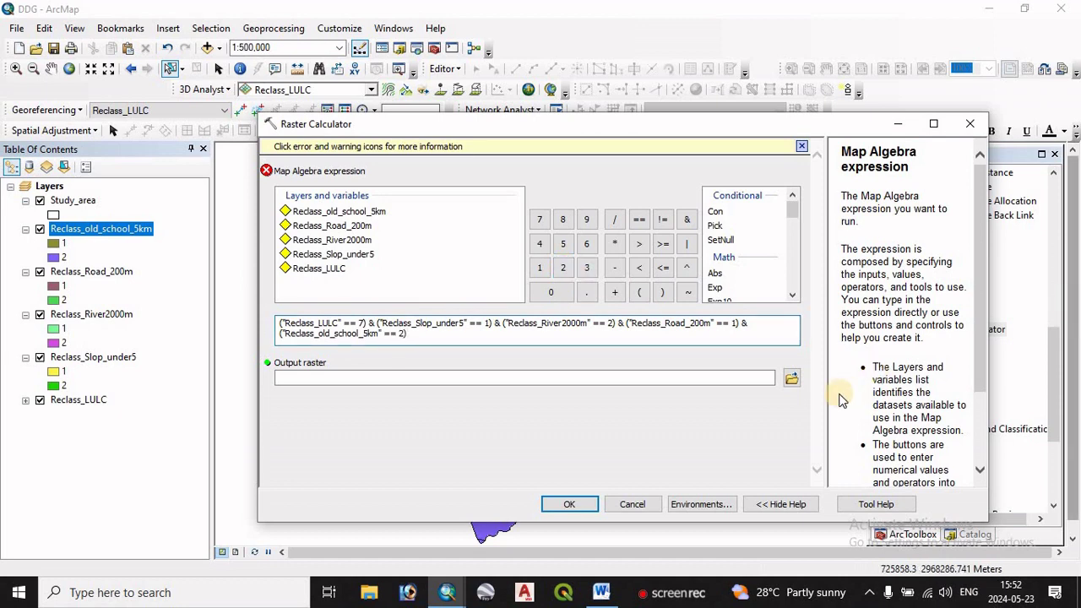
Name the output raster dddggh, run the raster calculation and expand the resulting layer's legend.
{"action": "left_click", "coordinate": [634, 379]}
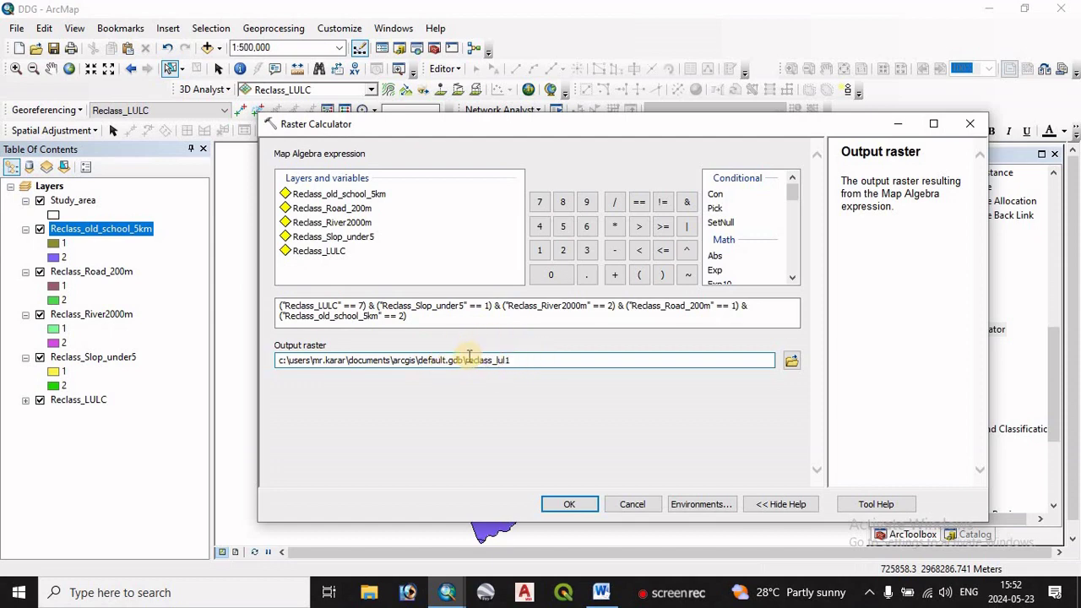
{"action": "left_click_drag", "start_coordinate": [513, 360], "coordinate": [475, 355]}
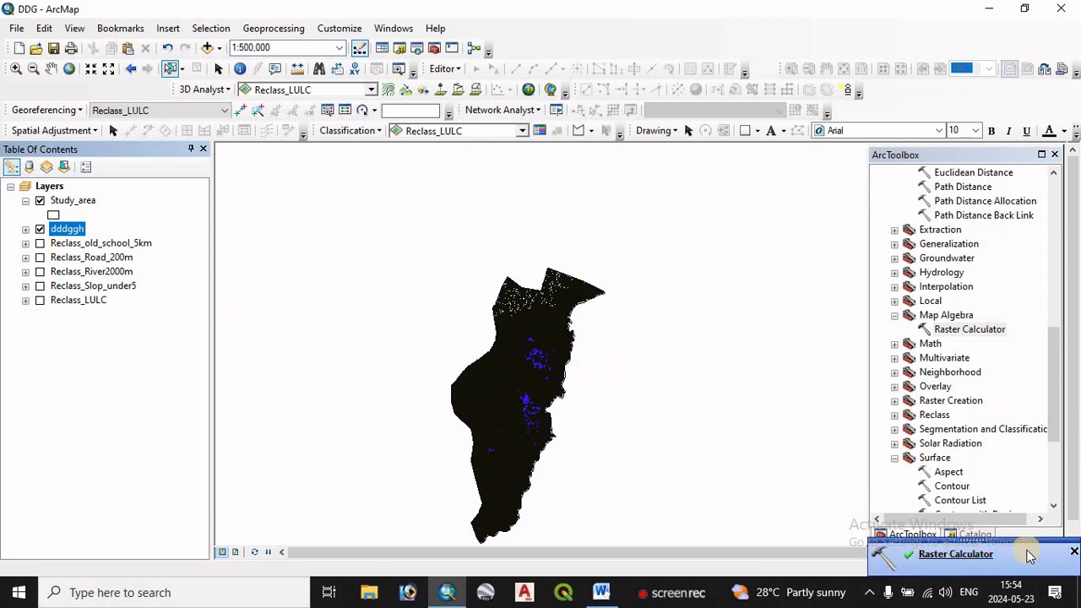
{"action": "left_click", "coordinate": [1073, 551]}
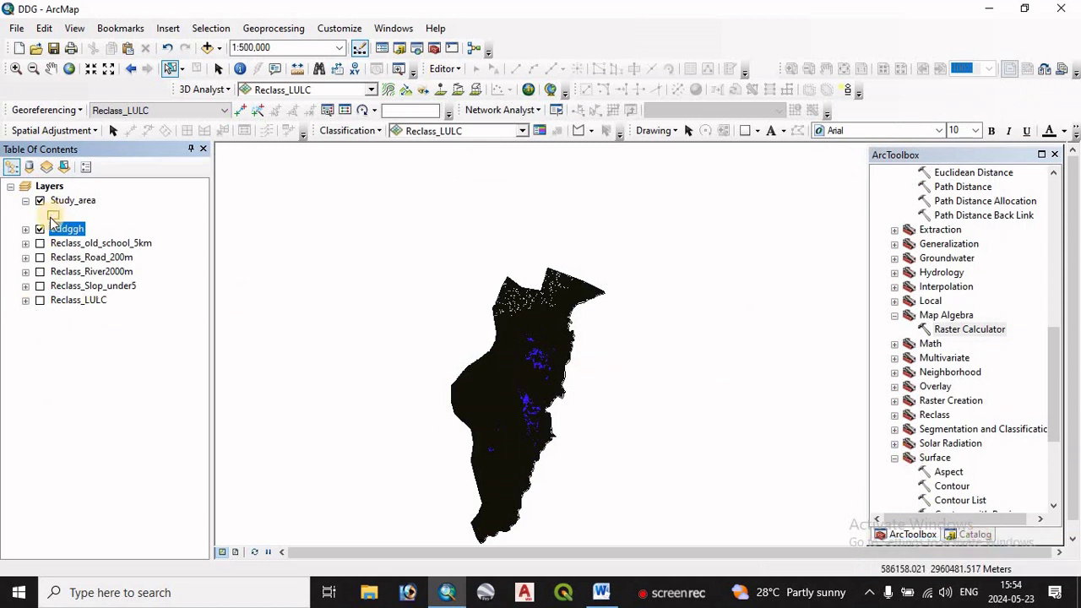
{"action": "left_click", "coordinate": [25, 229]}
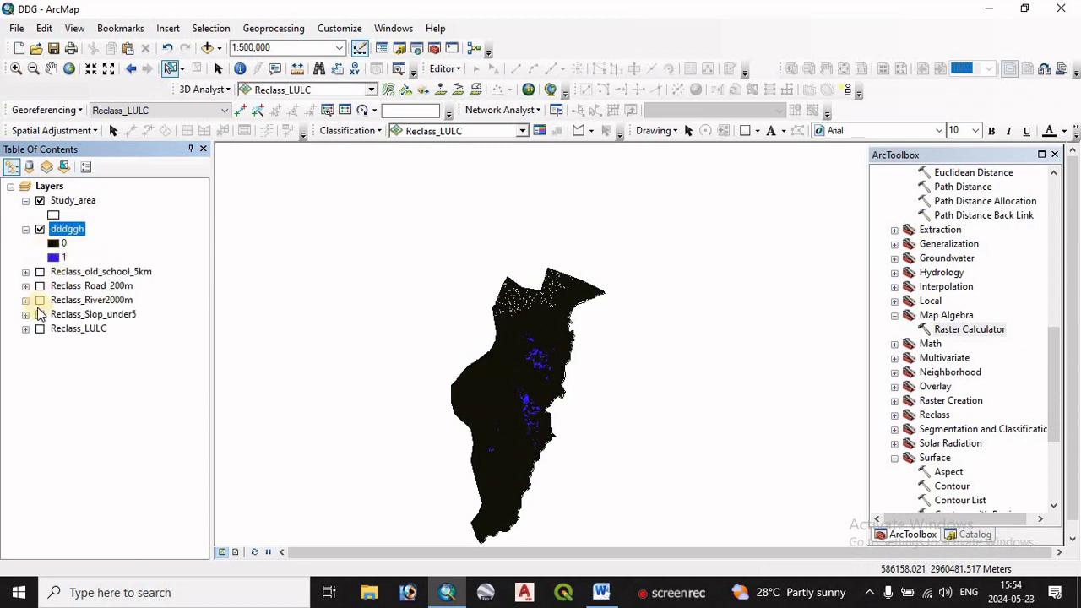
Change the fill color of value 1 in the dddggh suitability raster to red.
{"action": "scroll", "coordinate": [531, 367], "scroll_direction": "up", "scroll_amount": 2}
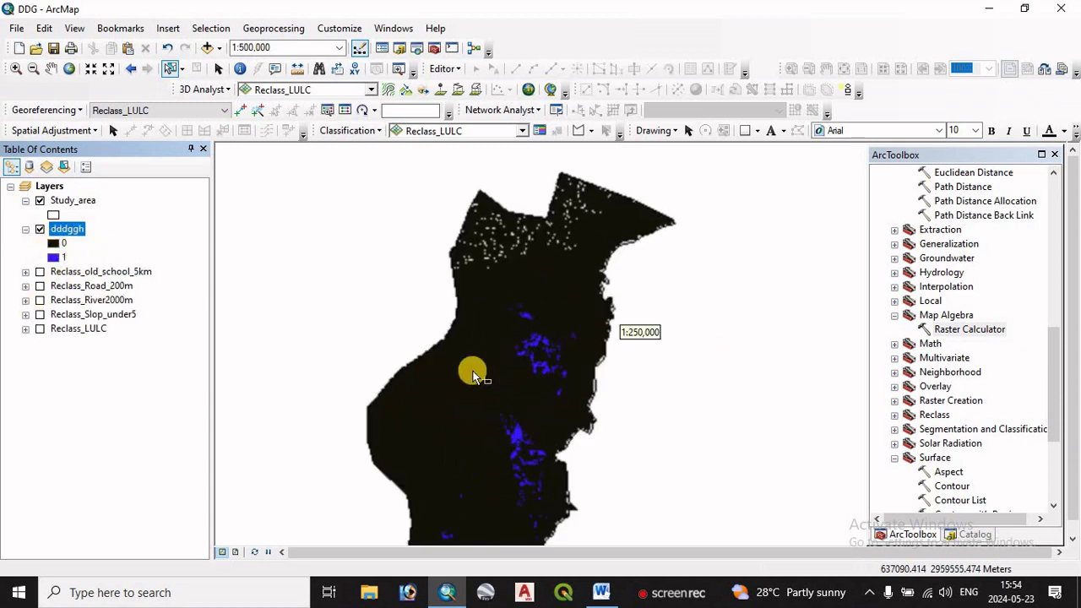
{"action": "scroll", "coordinate": [528, 428], "scroll_direction": "up", "scroll_amount": 2}
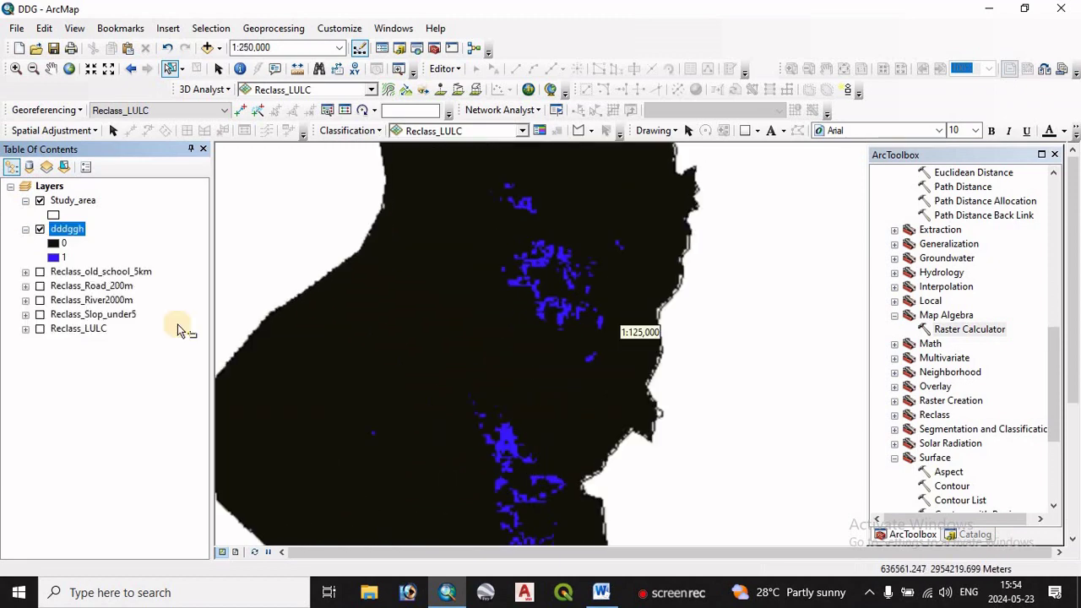
{"action": "left_click", "coordinate": [53, 258]}
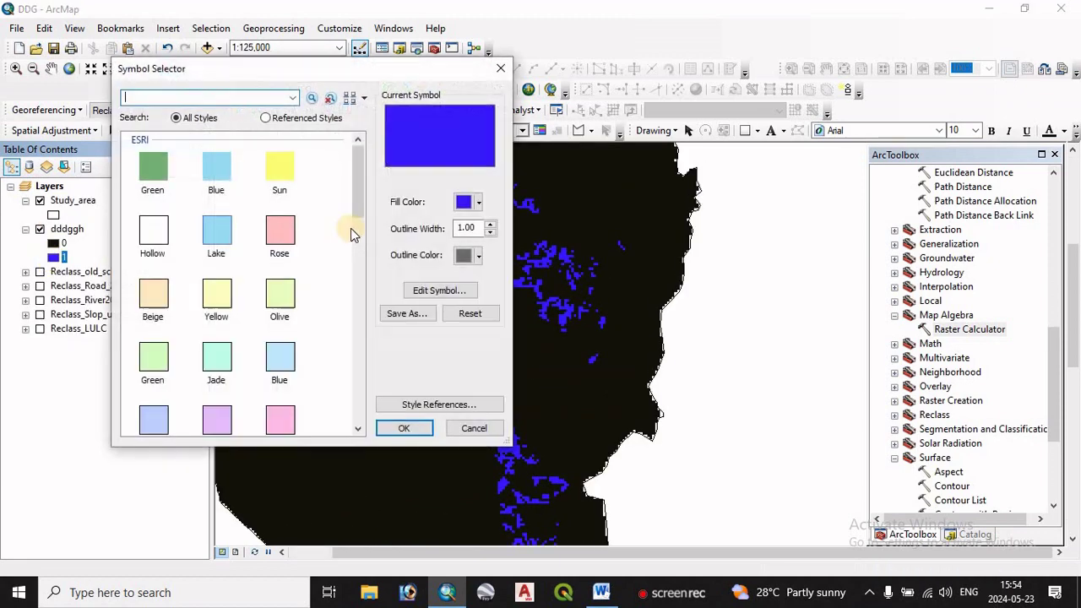
{"action": "left_click", "coordinate": [463, 200]}
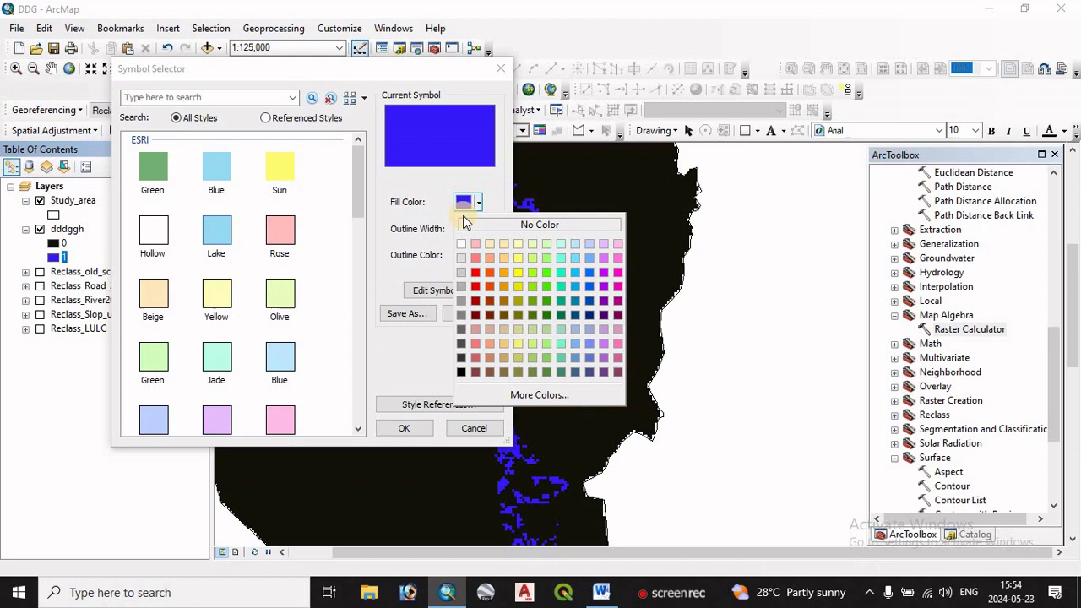
{"action": "left_click", "coordinate": [473, 279]}
{"action": "left_click", "coordinate": [406, 428]}
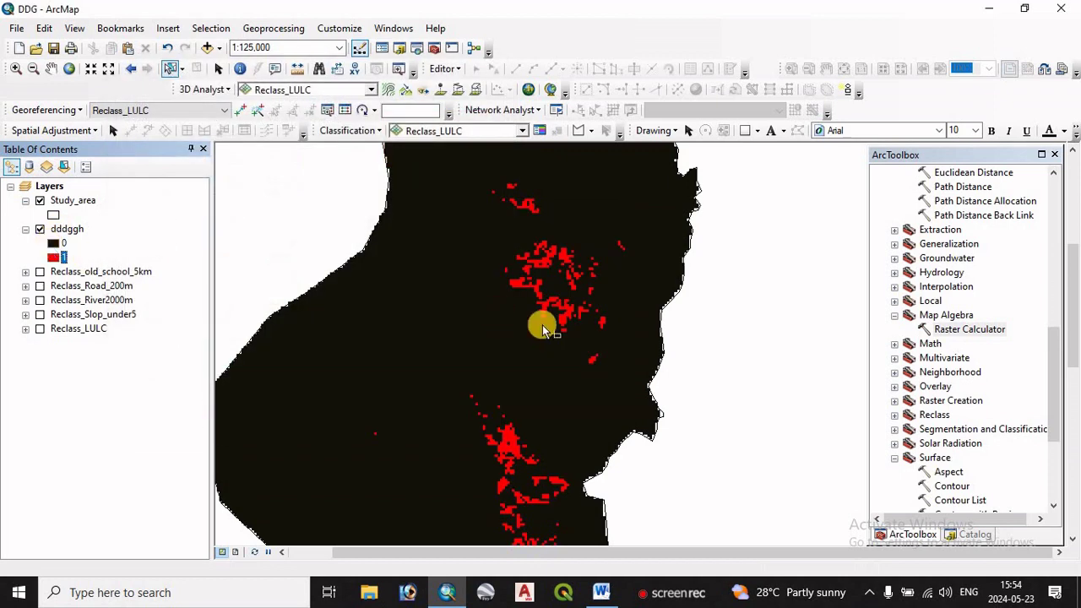
{"action": "scroll", "coordinate": [545, 328], "scroll_direction": "down", "scroll_amount": 2}
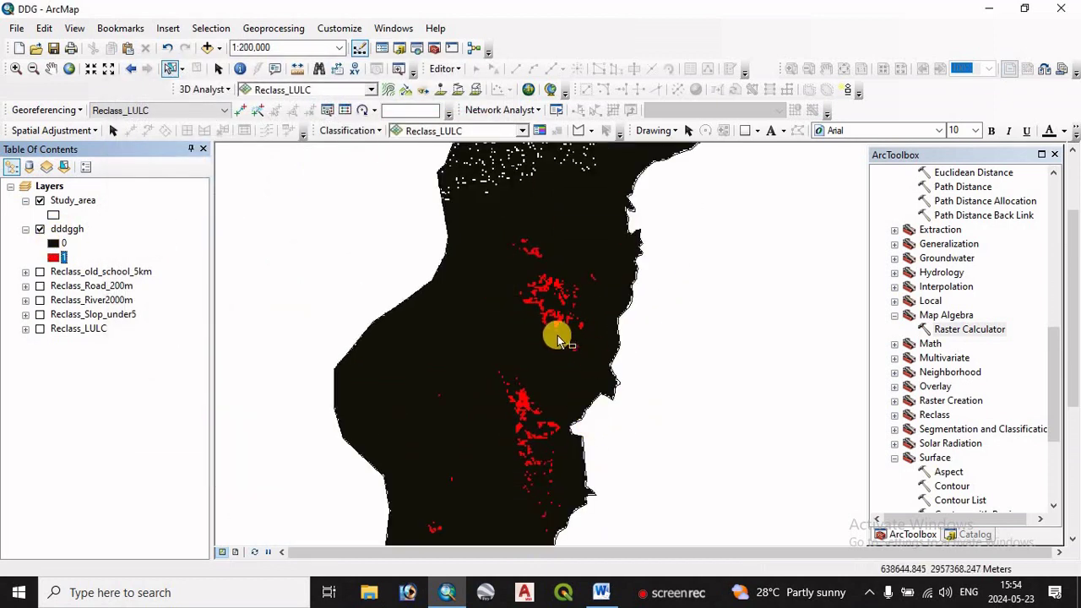
{"action": "scroll", "coordinate": [557, 336], "scroll_direction": "down", "scroll_amount": 1}
{"action": "scroll", "coordinate": [559, 342], "scroll_direction": "up", "scroll_amount": 1}
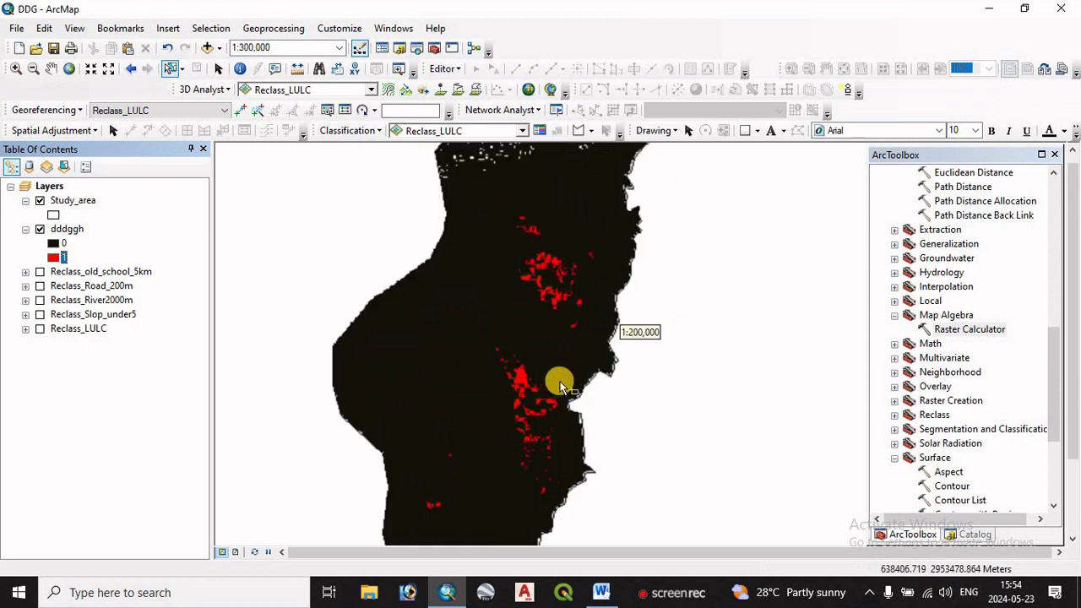